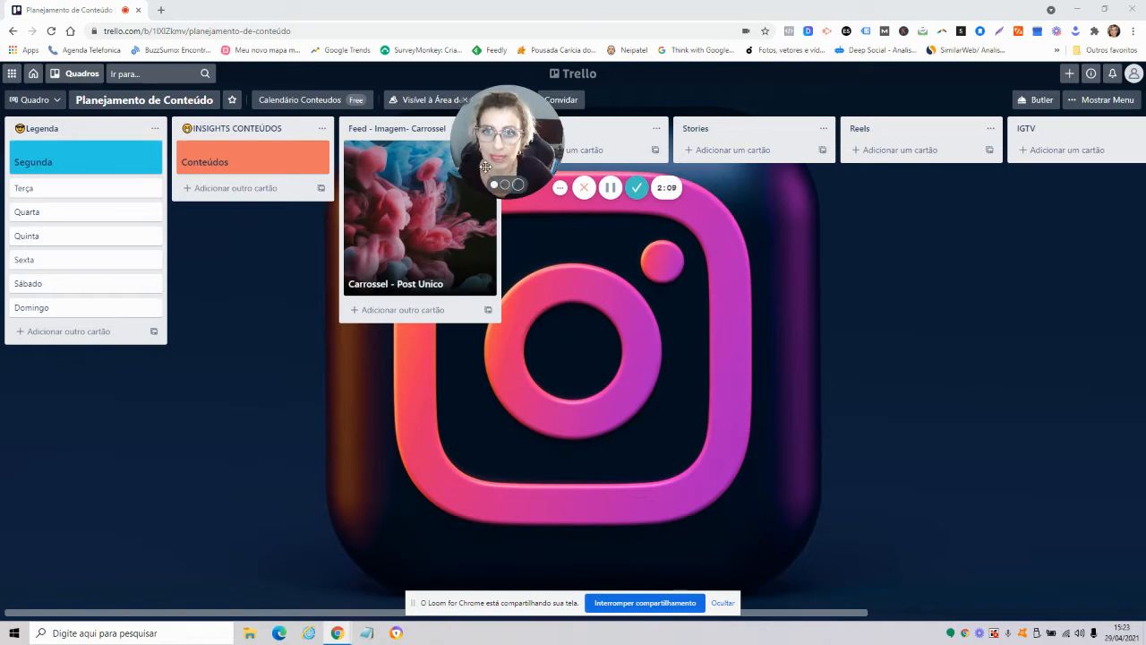
pyautogui.moveTo(486, 166); pyautogui.dragTo(611, 289)
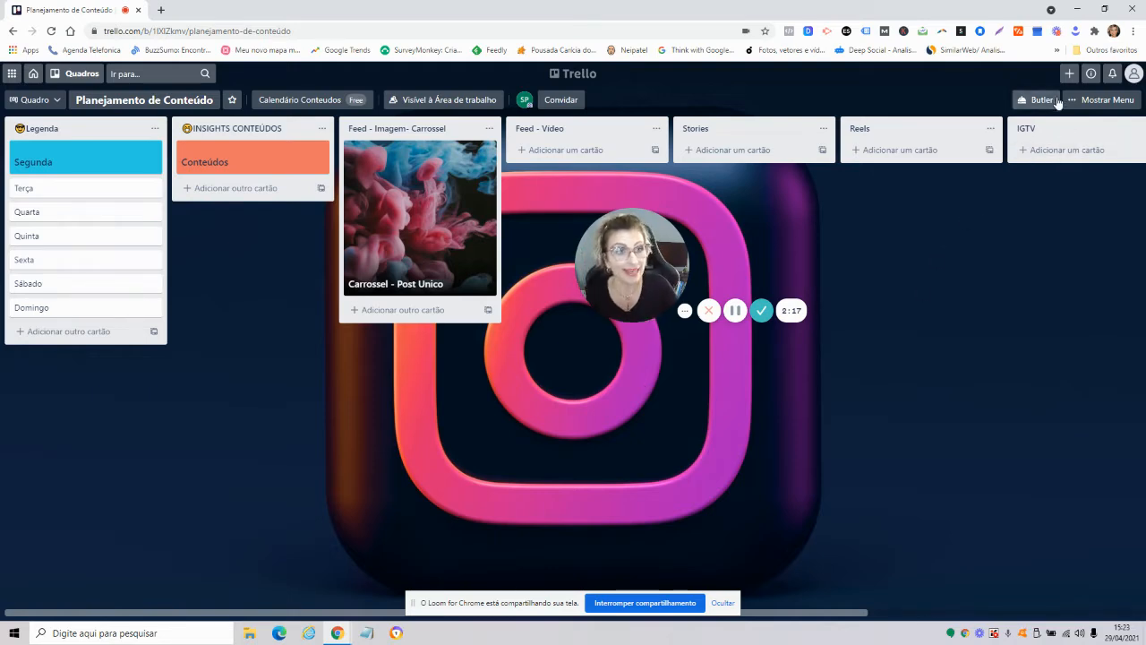
# - Open the Unsplash photo gallery among the board's background options
pyautogui.click(1110, 99)
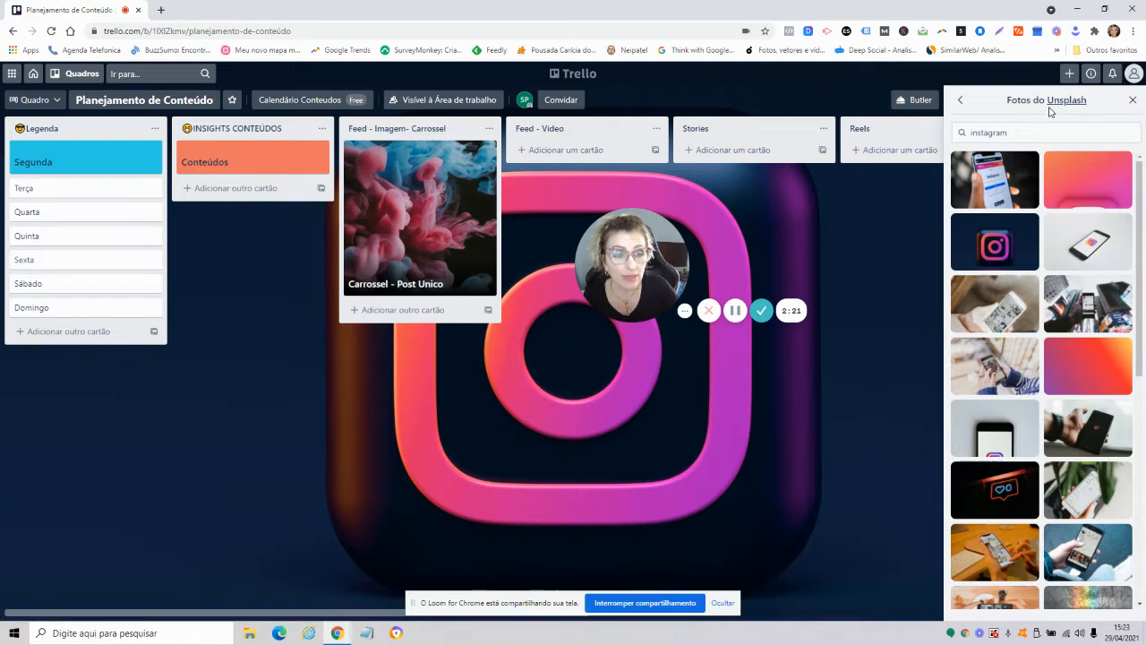
pyautogui.click(965, 102)
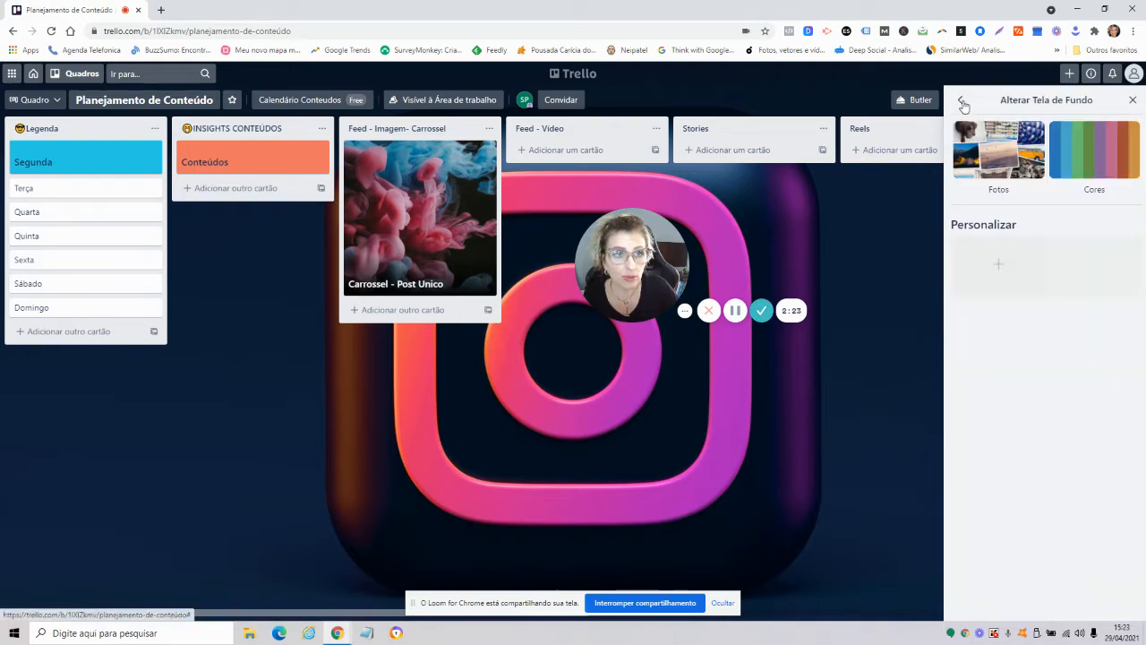
pyautogui.click(963, 103)
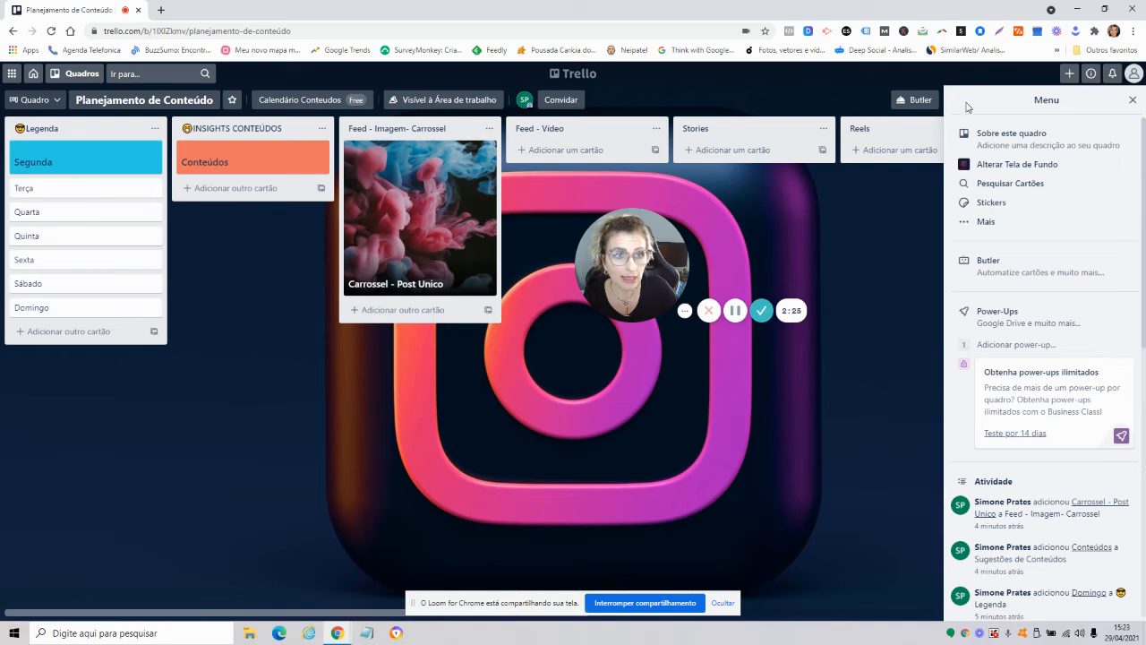
pyautogui.click(1004, 164)
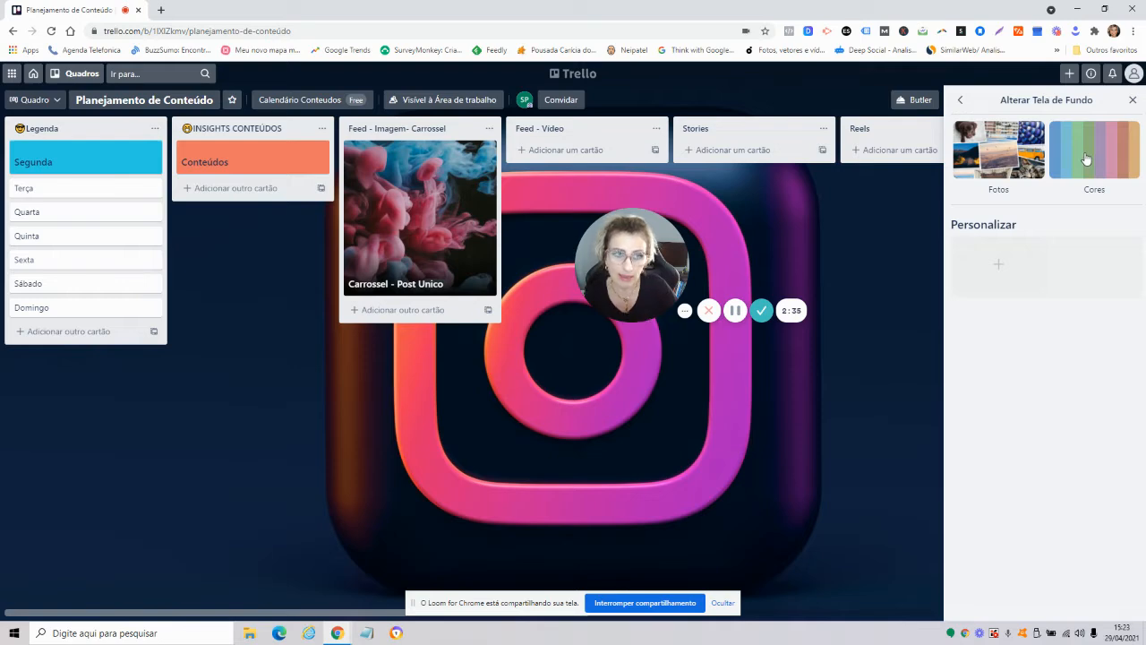
pyautogui.click(977, 162)
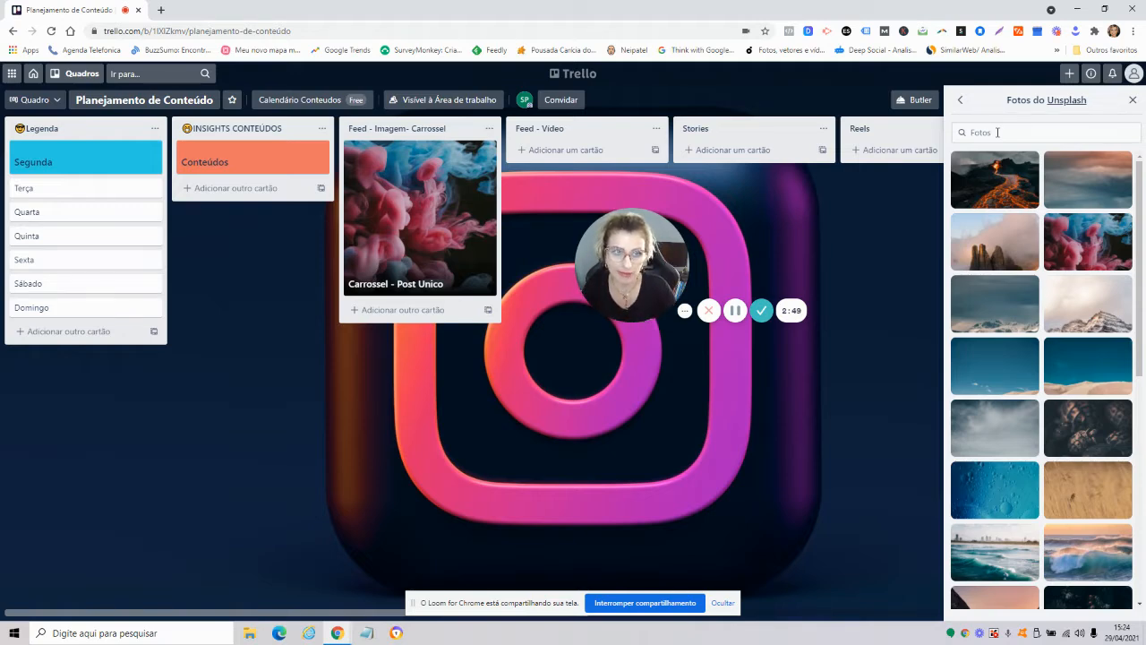
# - Search the background photos for "Instagram", browse the images and close the board menu
pyautogui.click(998, 132)
pyautogui.write('Inst')
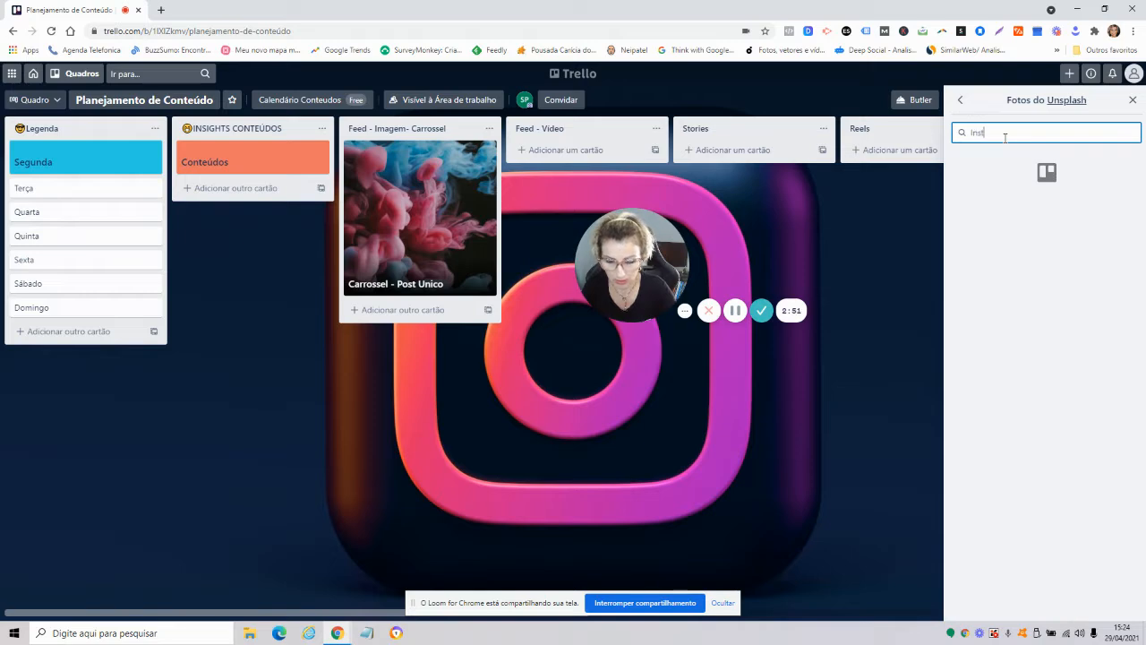
pyautogui.write('ag')
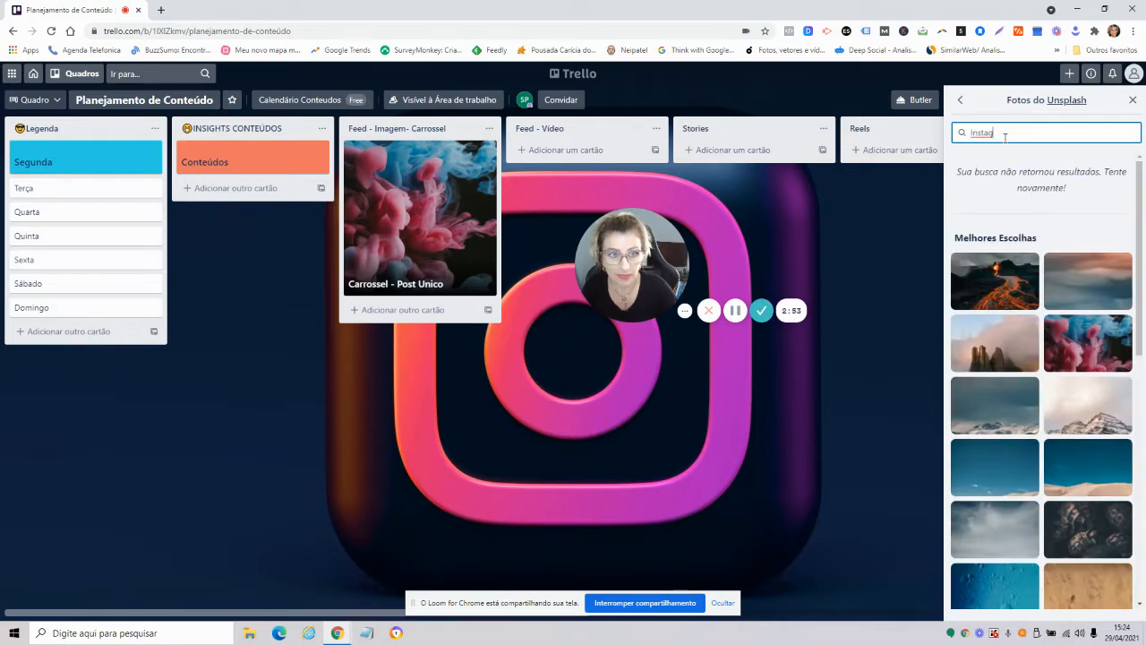
pyautogui.write('ram')
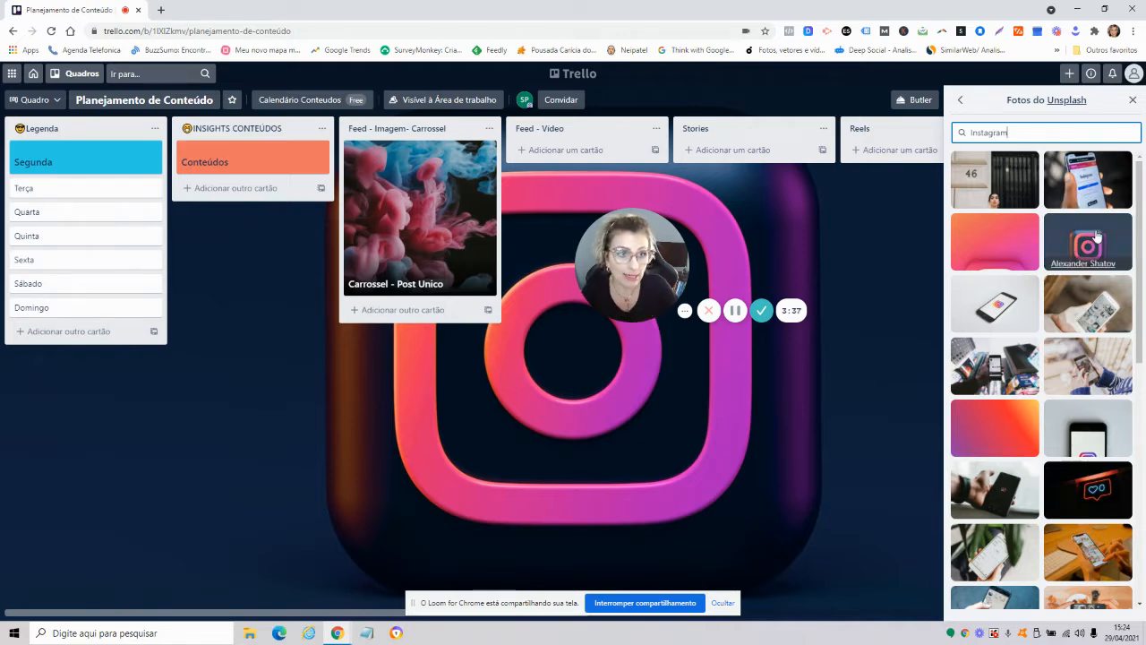
pyautogui.scroll(-3, 1039, 320)
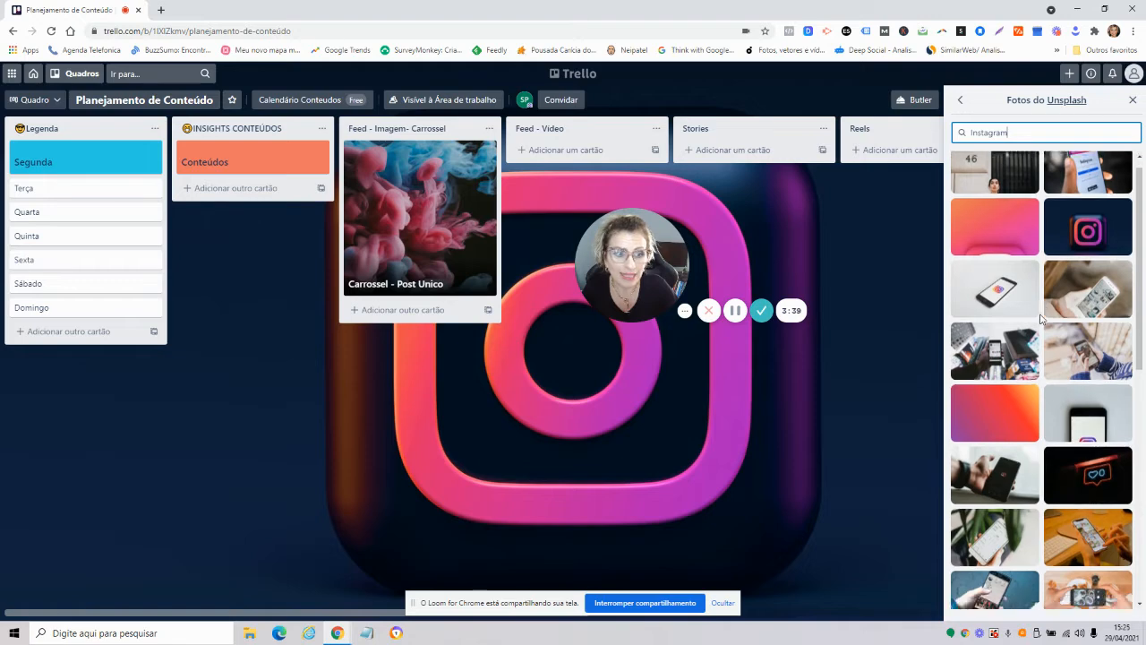
pyautogui.scroll(-5, 1039, 320)
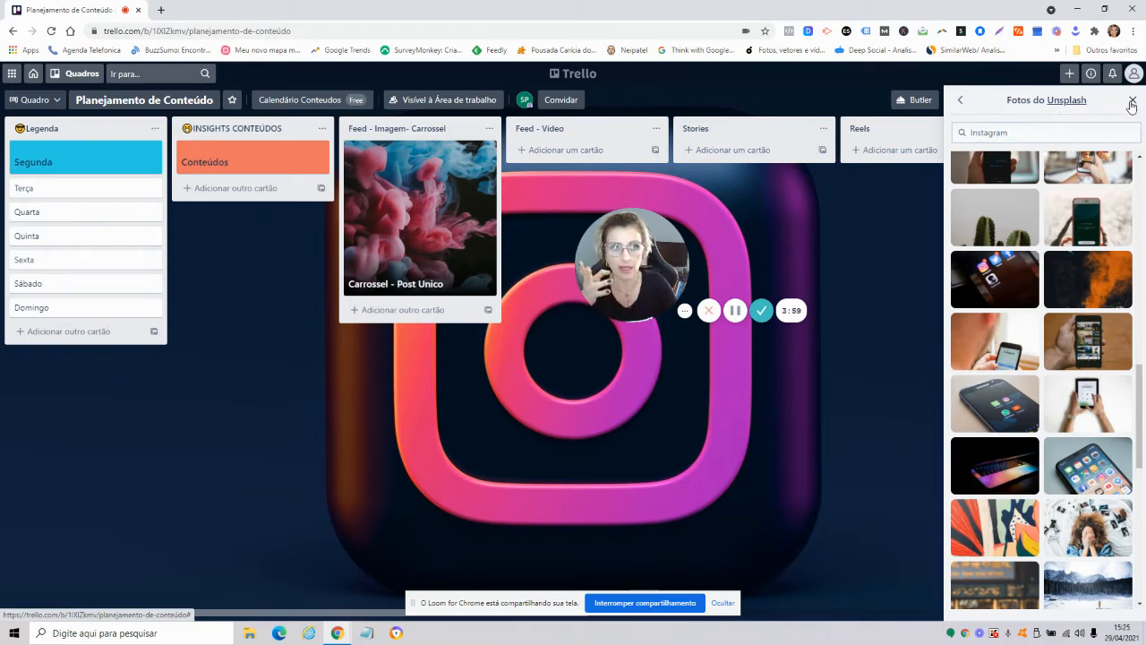
pyautogui.click(1132, 101)
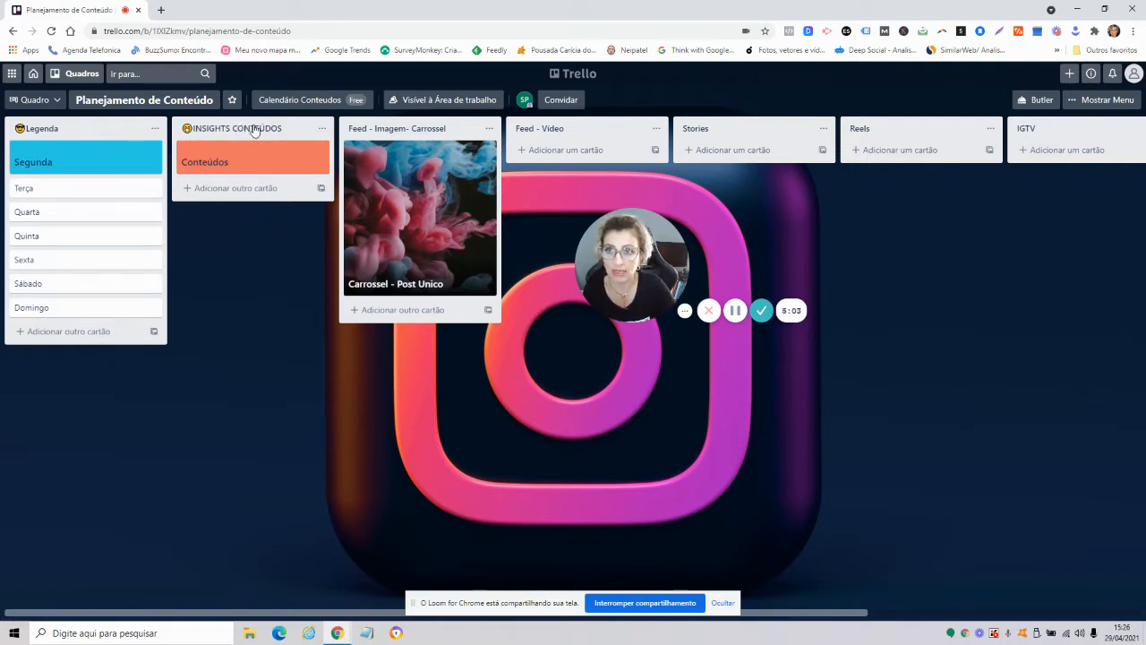
# - Check the Conteúdos card's details and add a card titled "Dica Instagram" to the INSIGHTS CONTEÚDOS list
pyautogui.click(287, 175)
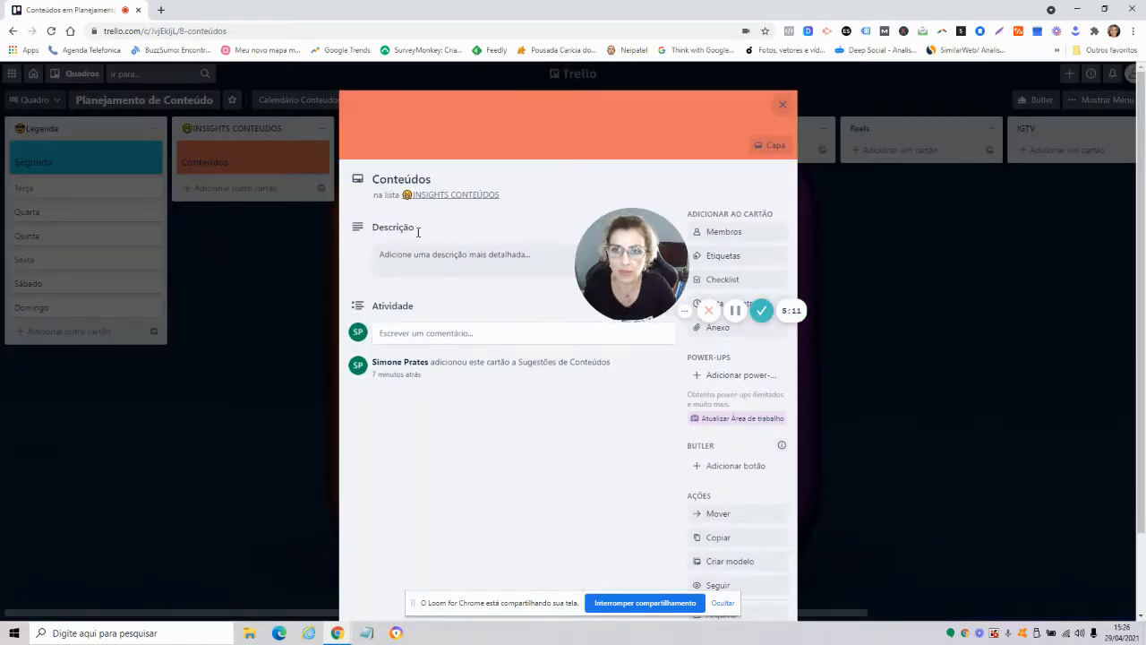
pyautogui.click(782, 103)
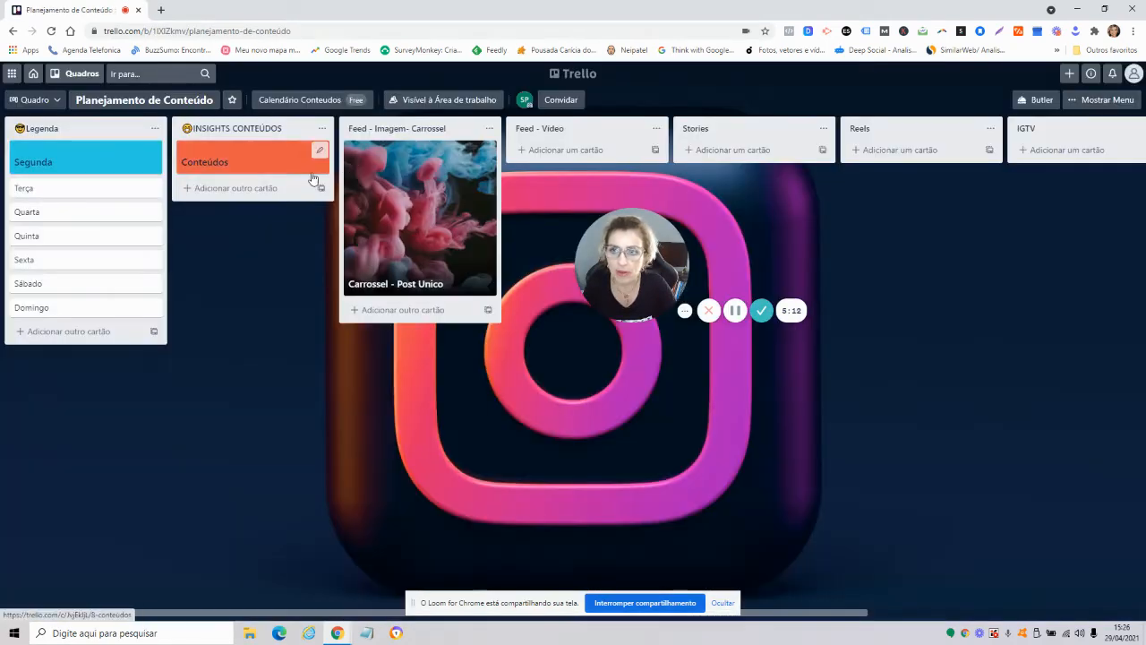
pyautogui.click(248, 187)
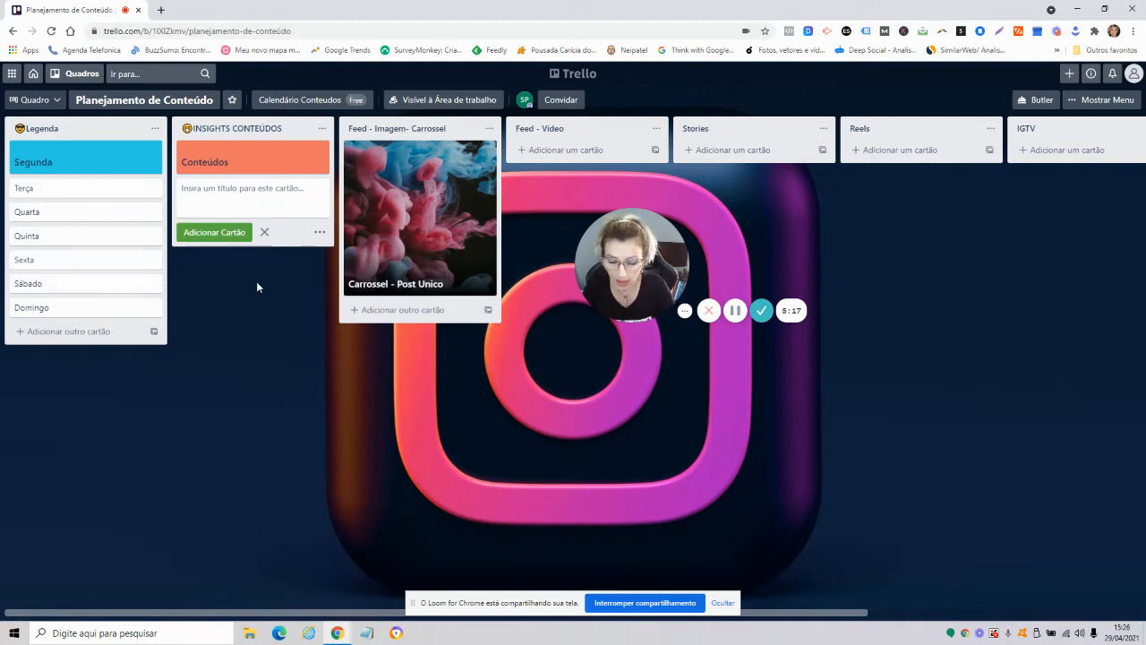
pyautogui.write('Dica')
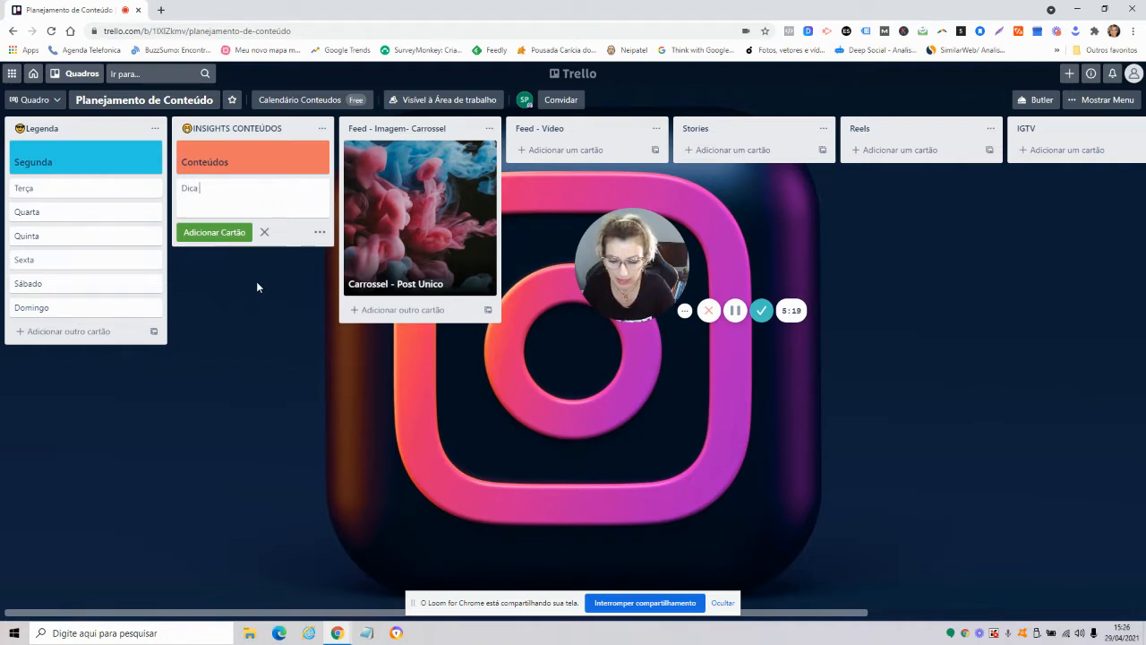
pyautogui.write(' Ins')
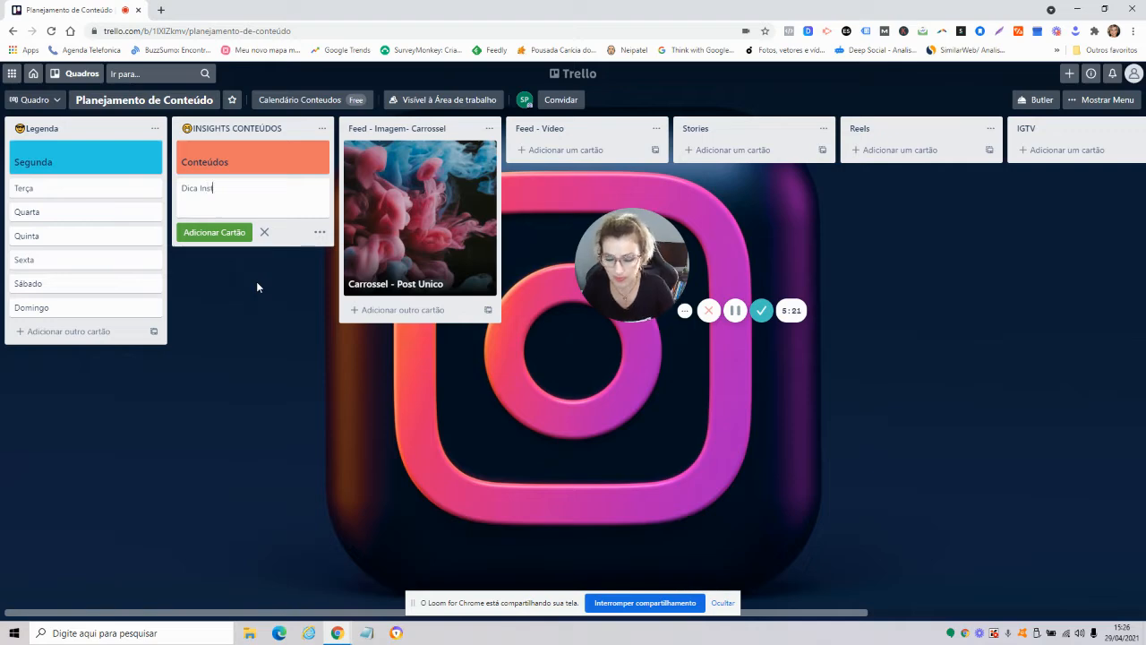
pyautogui.write('tagram')
pyautogui.press('Return')
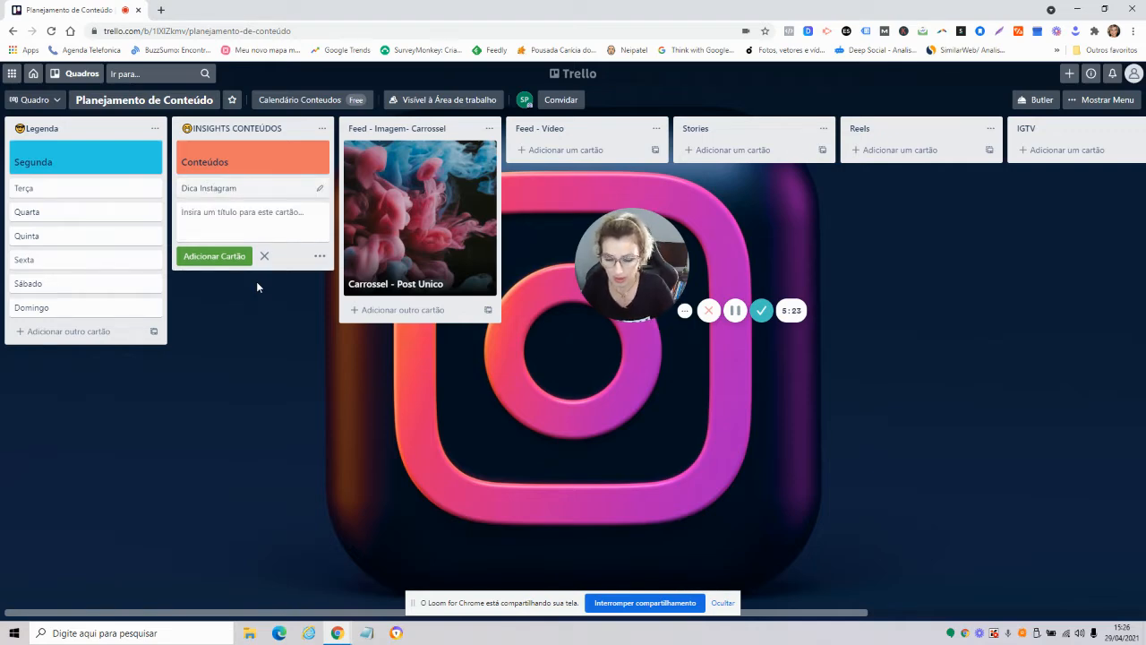
# - Enter "Dicas de como aumentar visualizões Stories" as the title of another new card in the INSIGHTS CONTEÚDOS list
pyautogui.write('Di')
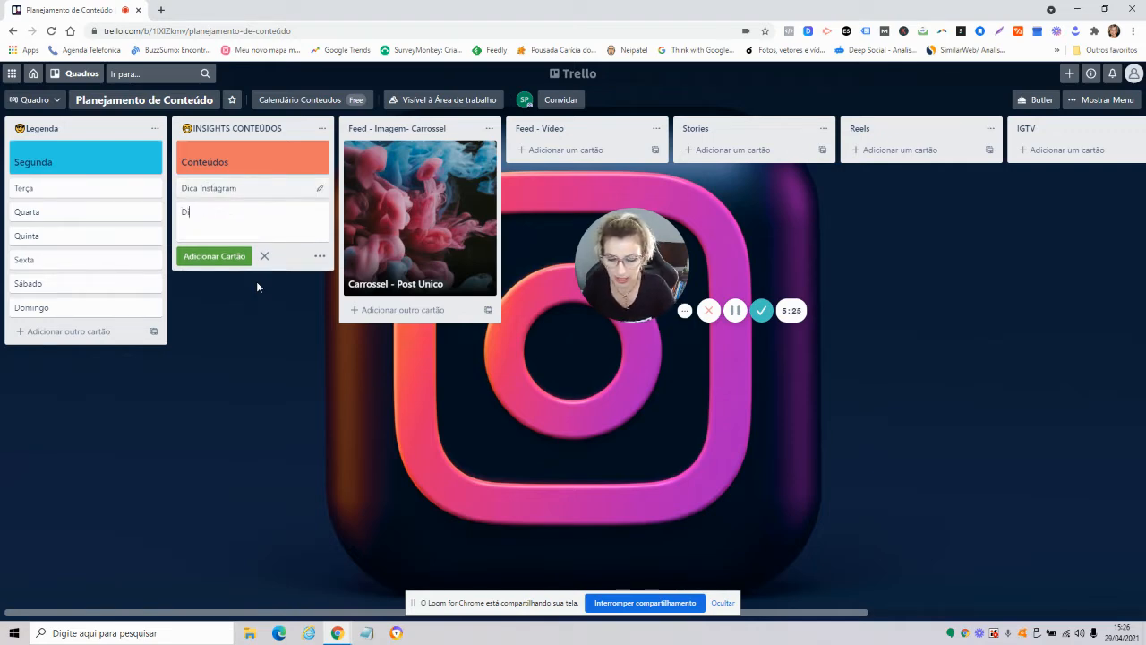
pyautogui.write('cas de como ')
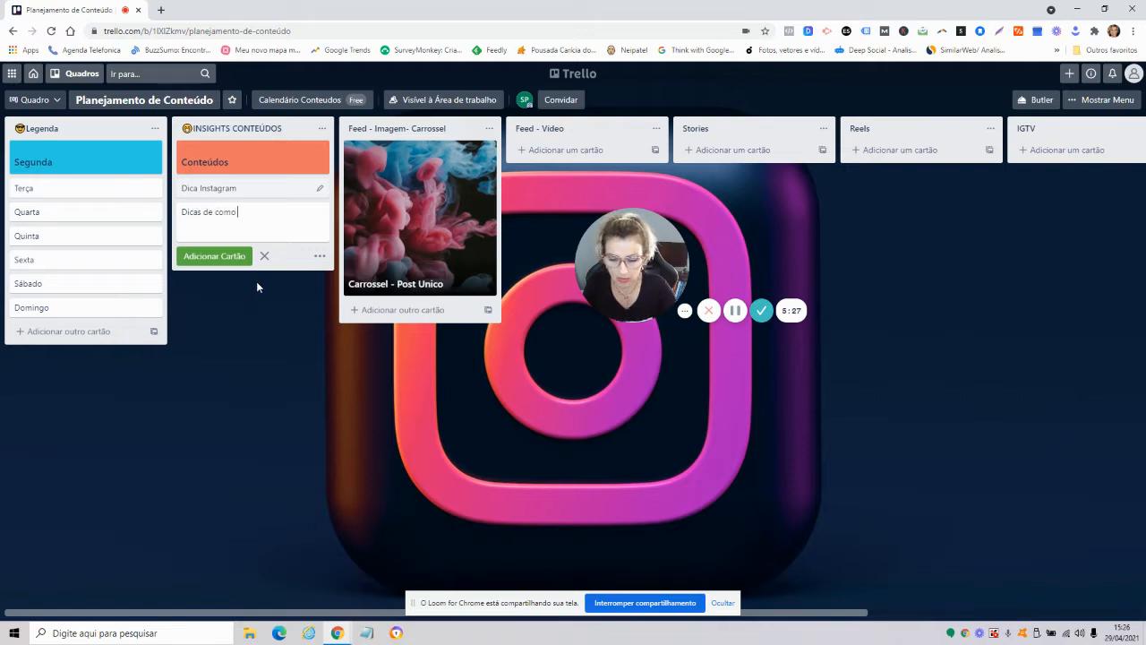
pyautogui.write('aumen')
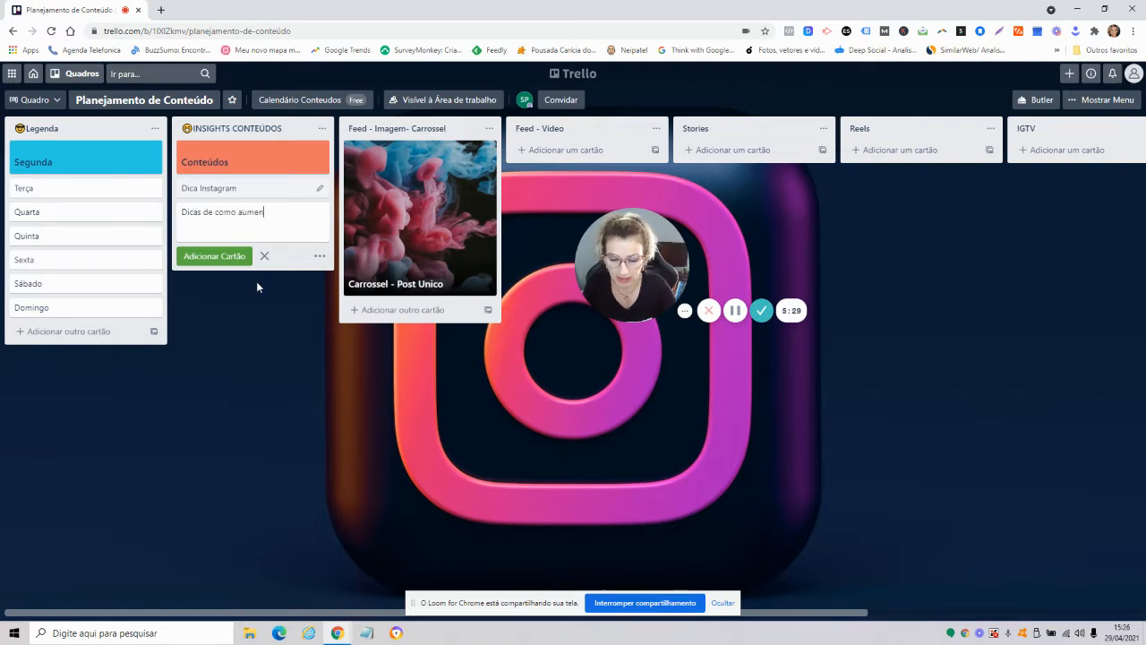
pyautogui.write('tar visua')
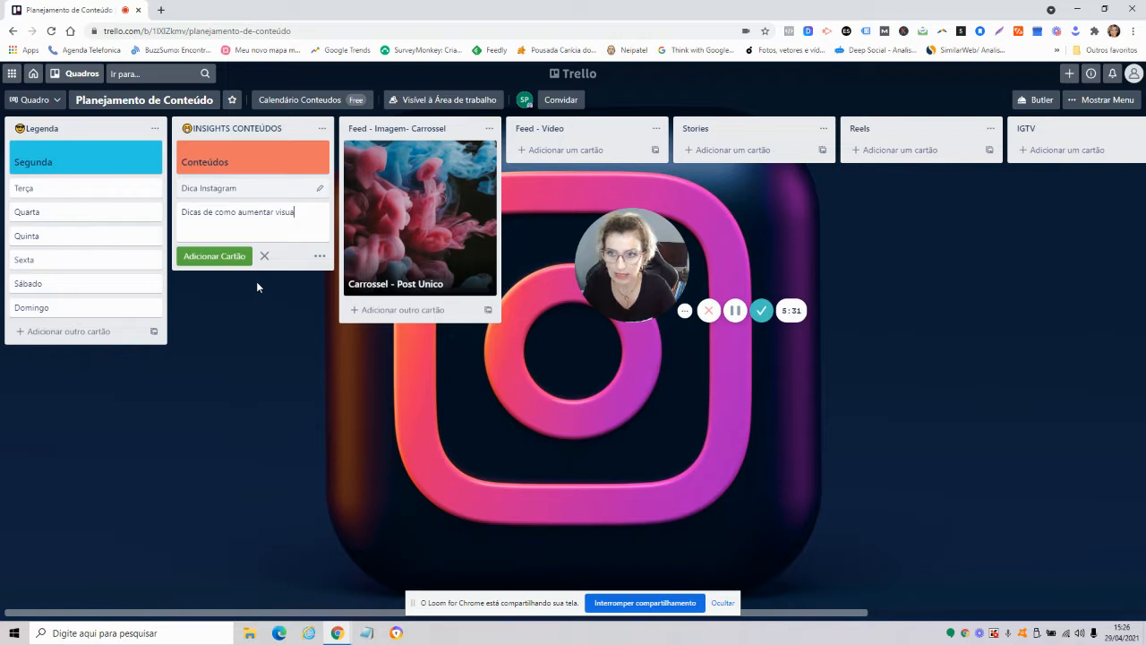
pyautogui.write('li')
pyautogui.write('zações ')
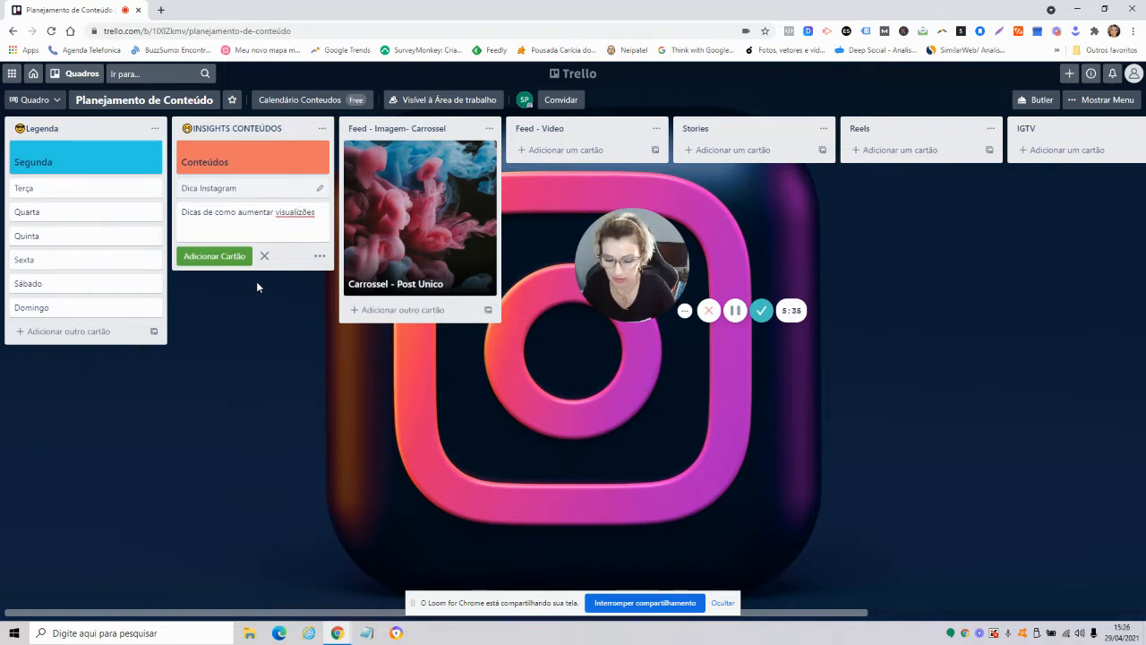
pyautogui.write('Stories')
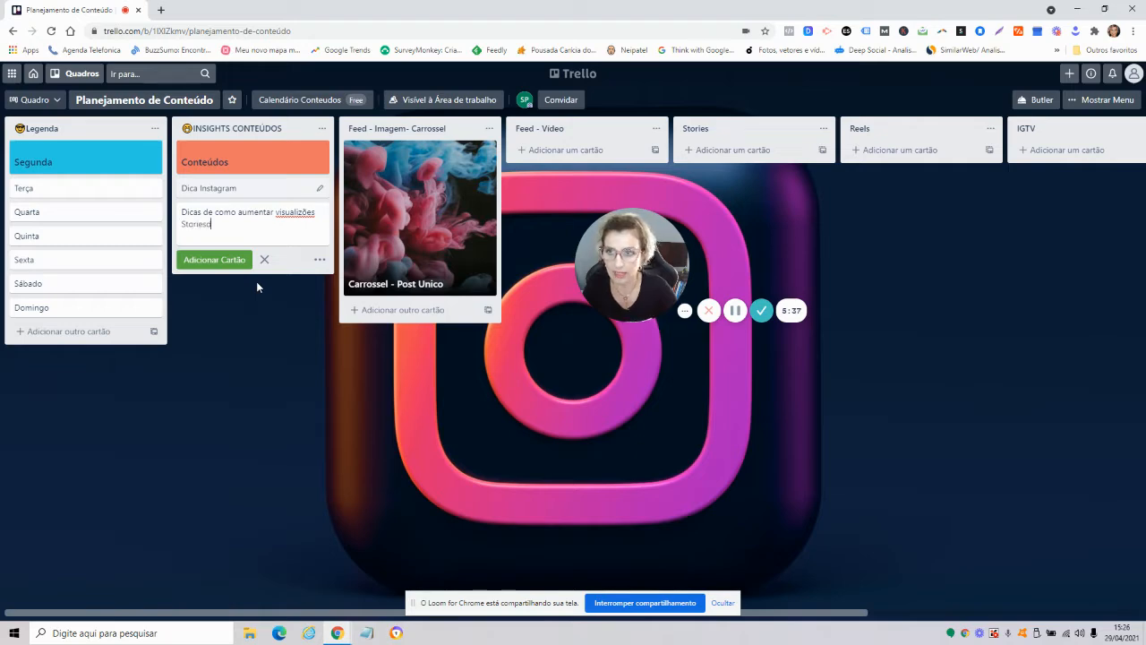
# - Correct the misspelled word in the new card's title to "visualizações" and add the card to the list
pyautogui.rightClick(284, 213)
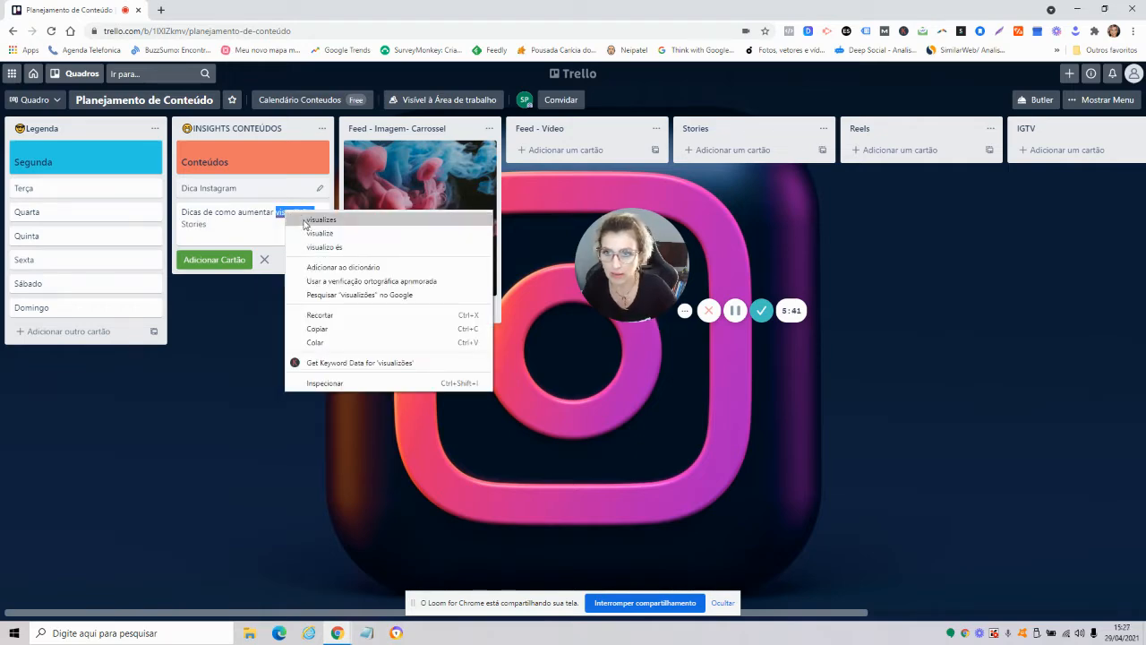
pyautogui.press('Escape')
pyautogui.click(316, 212)
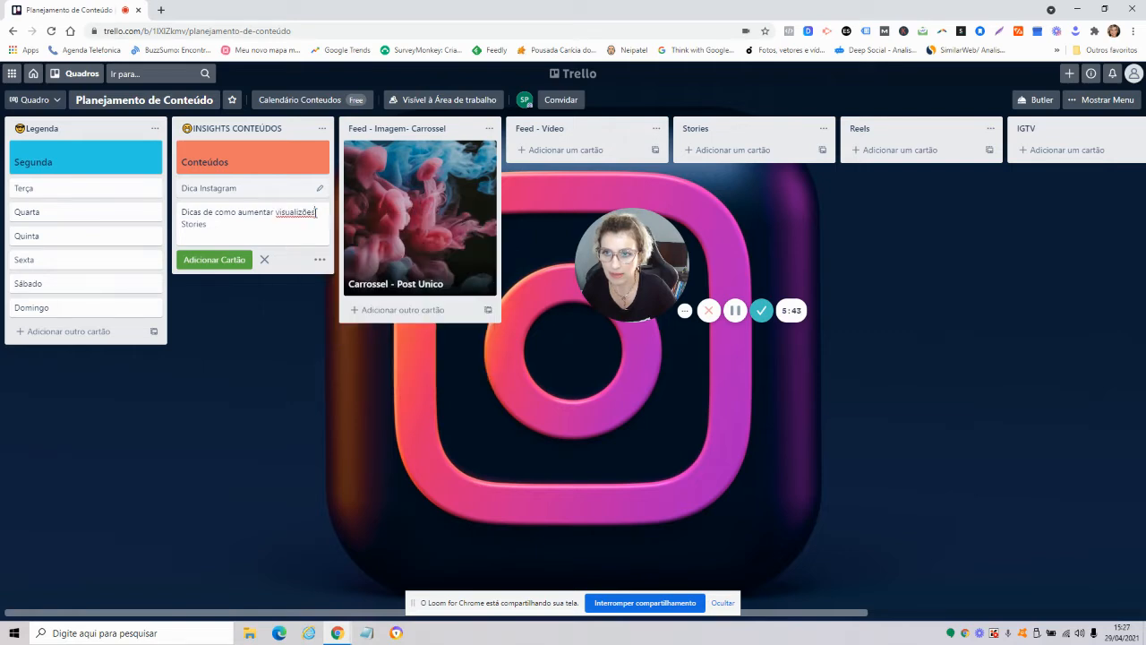
pyautogui.press('BackSpace')
pyautogui.press('BackSpace')
pyautogui.press('BackSpace')
pyautogui.press('BackSpace')
pyautogui.press('BackSpace')
pyautogui.write('aç')
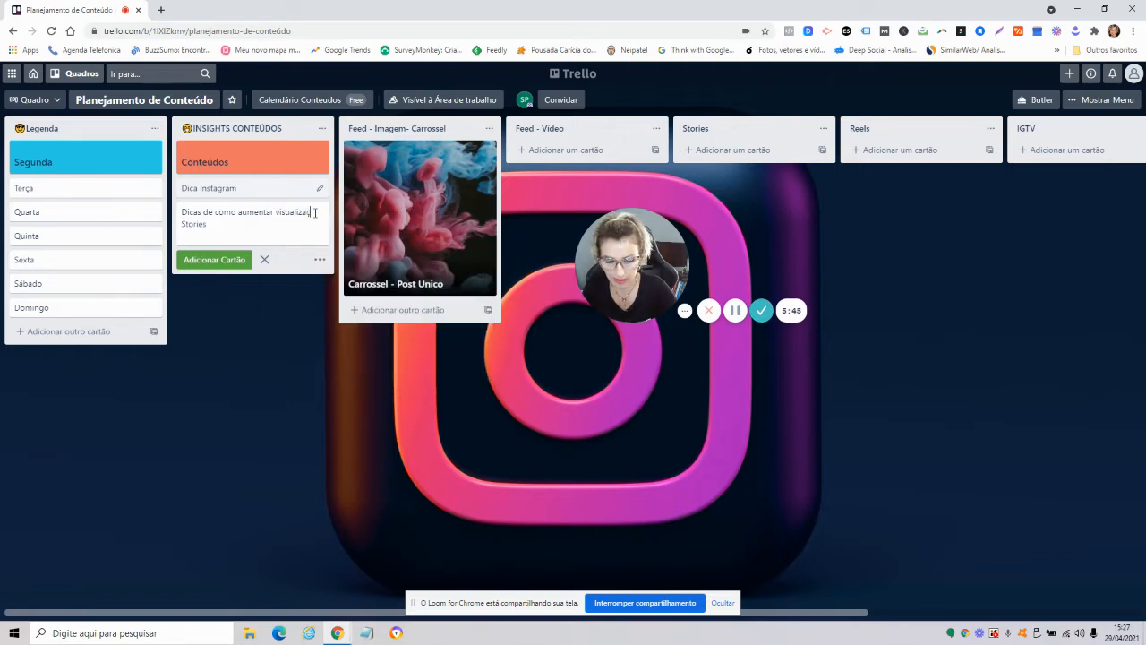
pyautogui.write('ões')
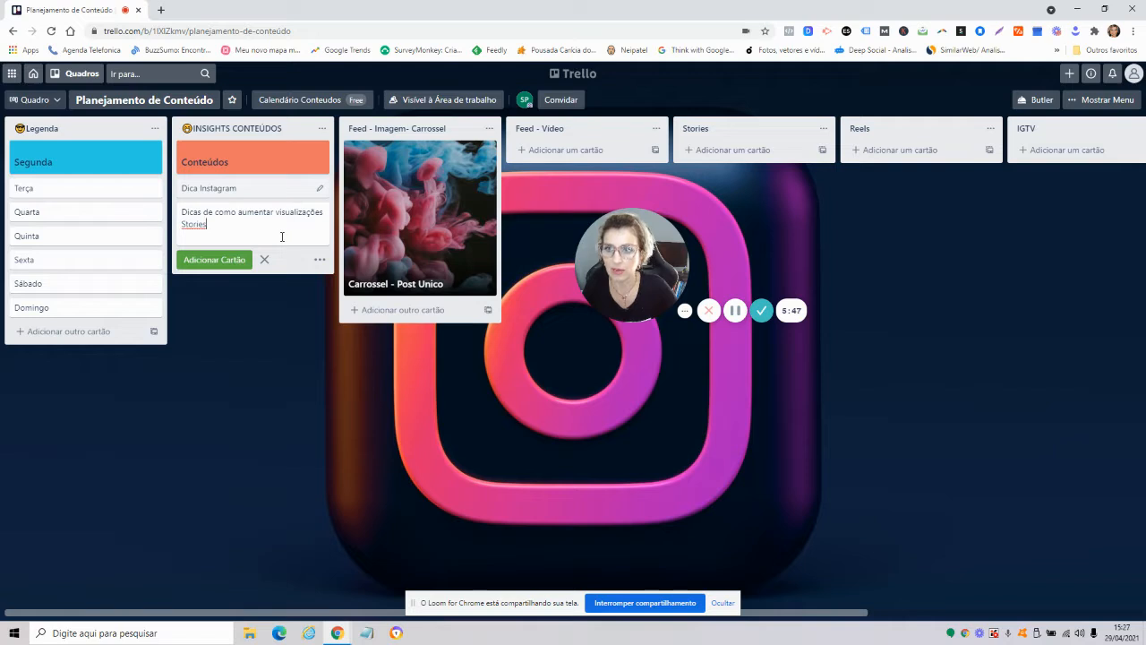
pyautogui.write(' Stories')
pyautogui.click(237, 259)
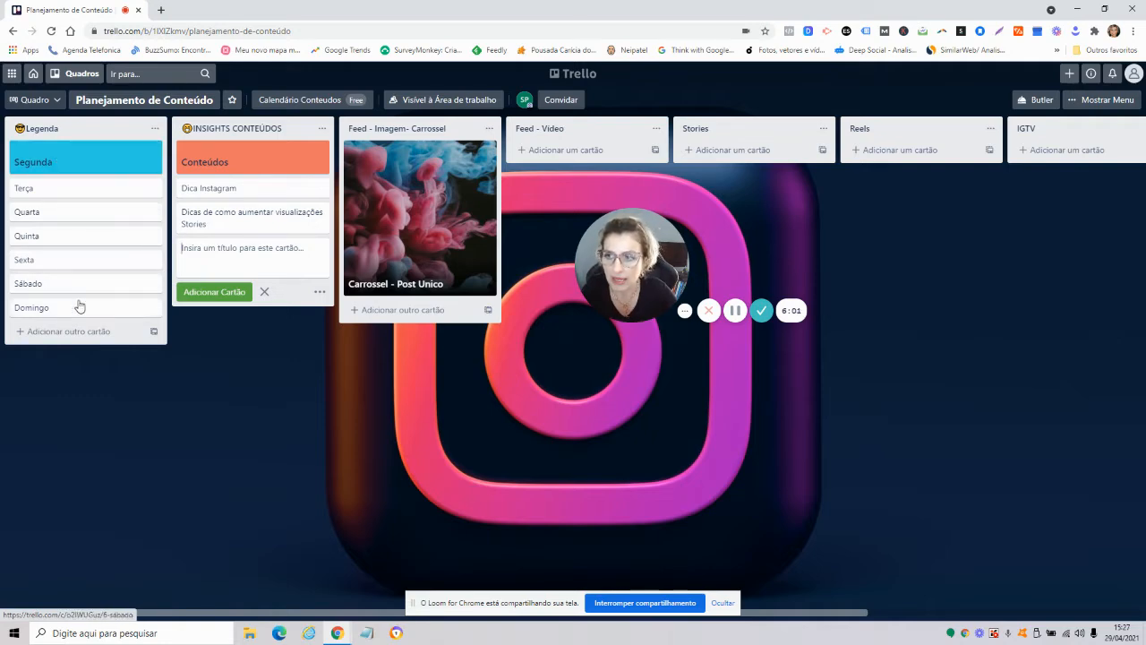
# - Look at the details of the Terça card in Legenda and the Dica Instagram card in INSIGHTS CONTEÚDOS
pyautogui.click(72, 197)
pyautogui.click(784, 106)
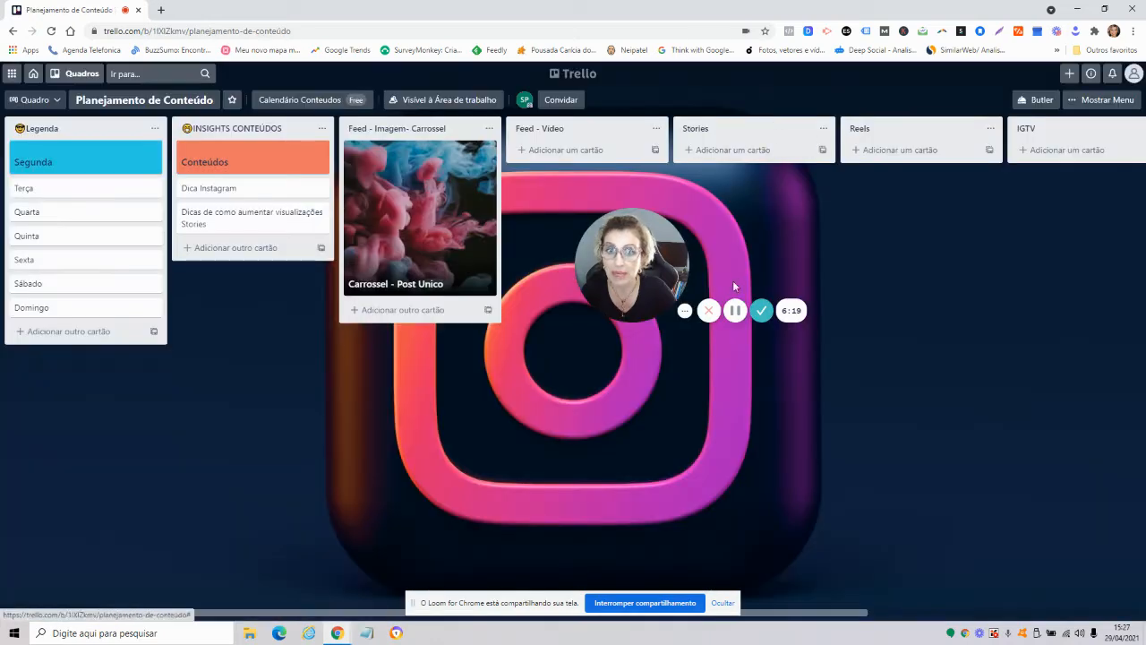
pyautogui.click(113, 190)
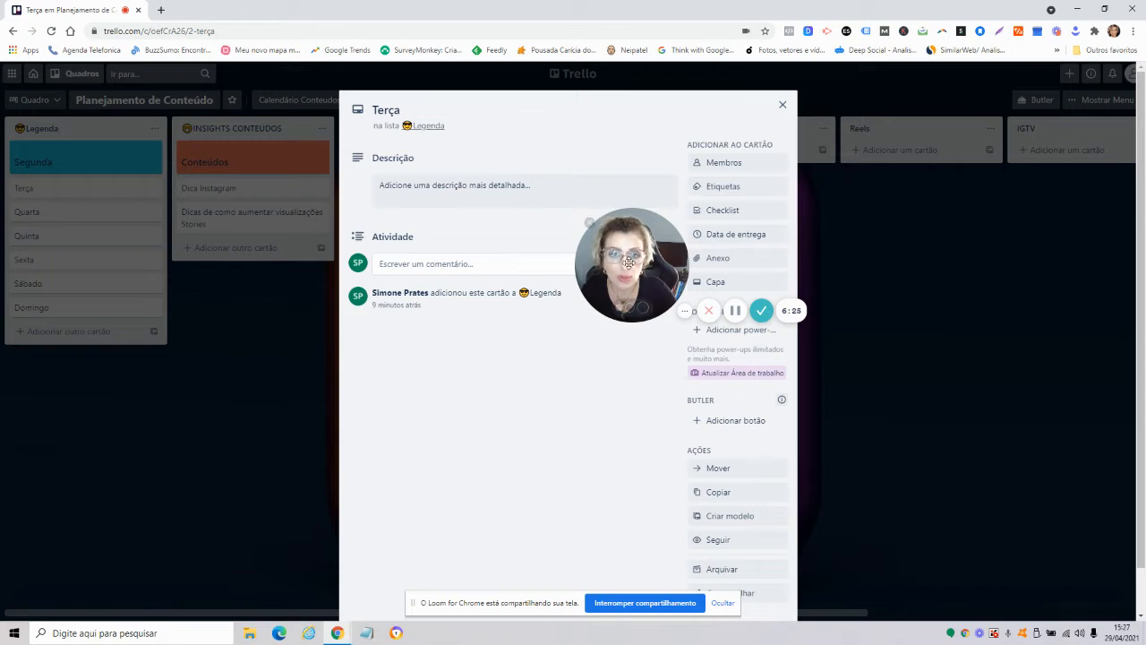
pyautogui.moveTo(627, 263); pyautogui.dragTo(594, 404)
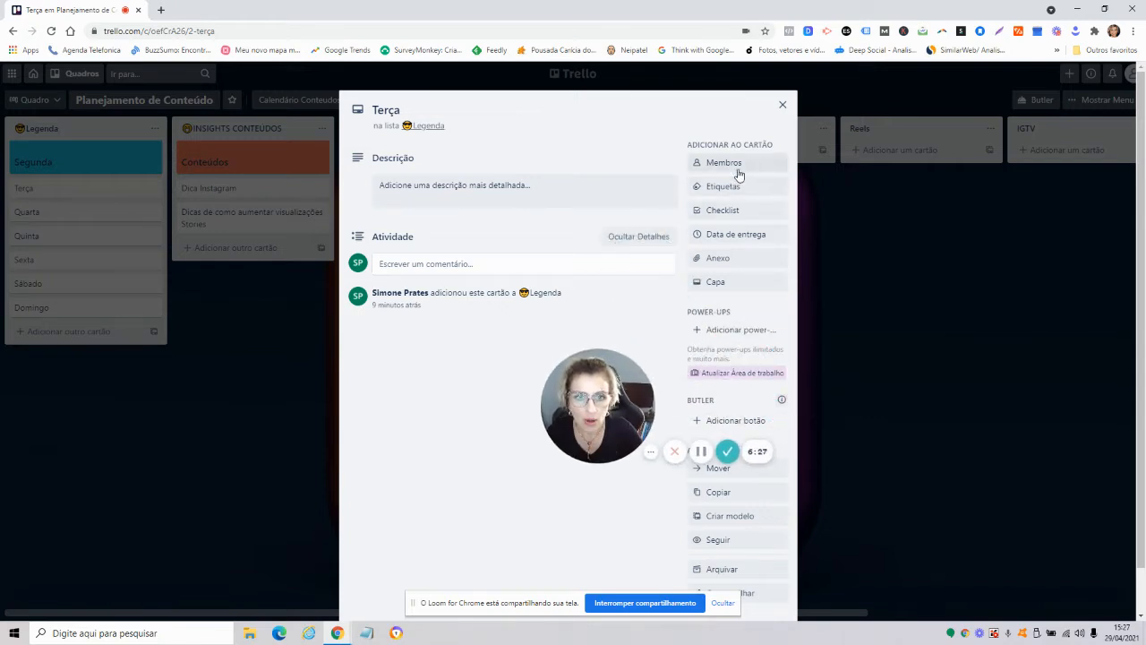
pyautogui.click(783, 105)
pyautogui.click(208, 186)
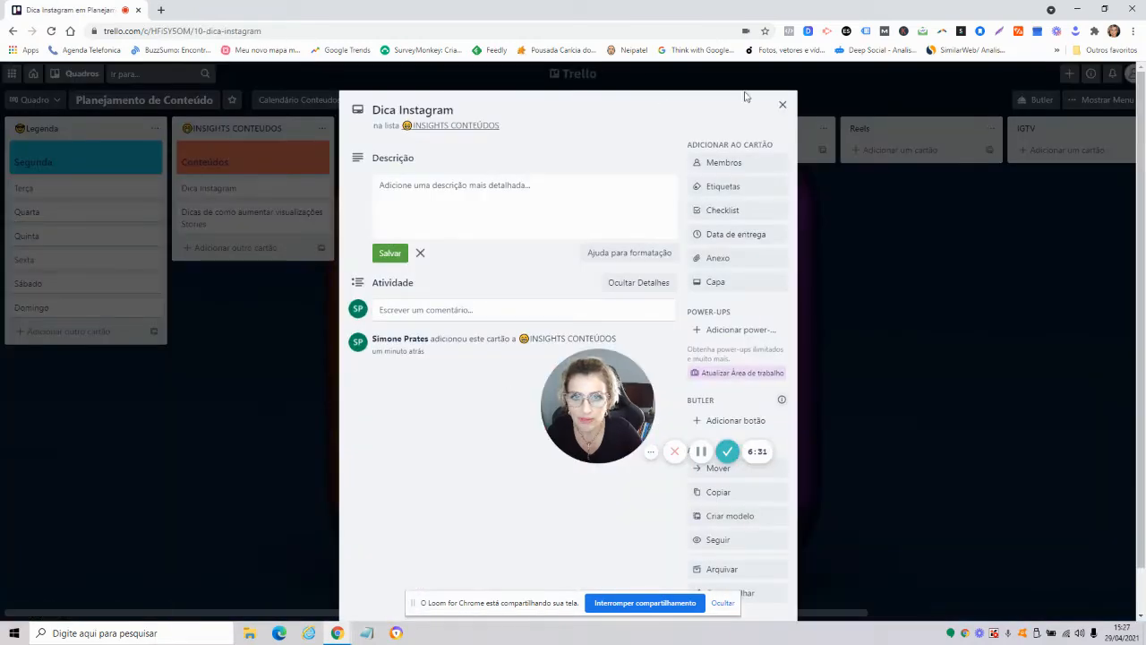
pyautogui.click(783, 106)
# - Apply the orange label to the Terça card in the Legenda list
pyautogui.click(78, 189)
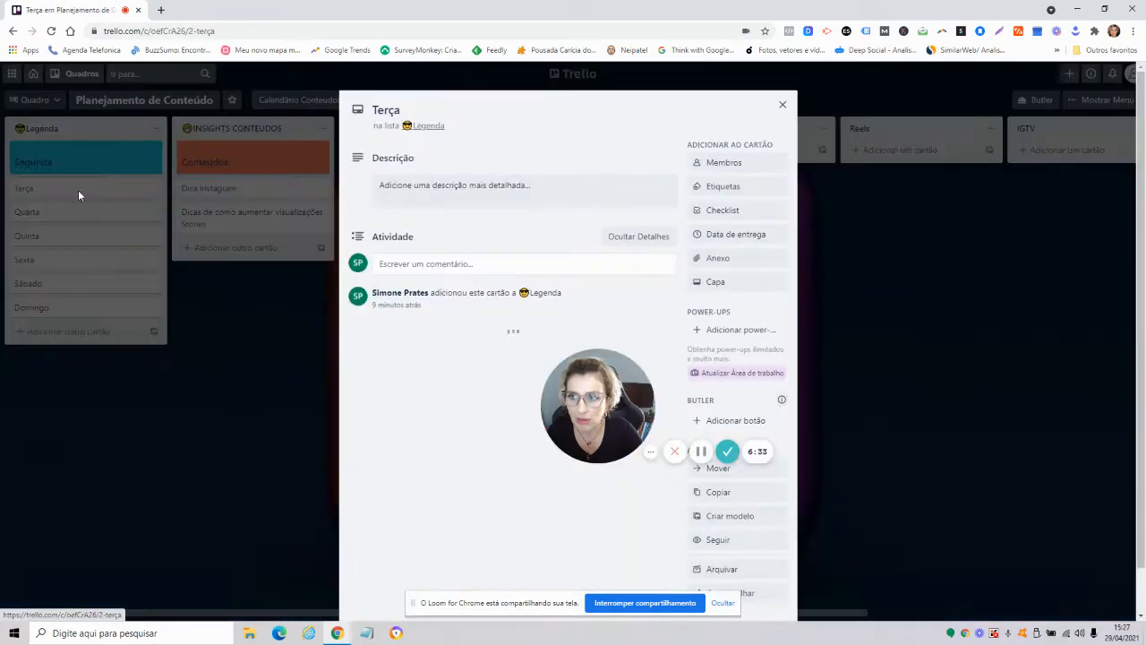
pyautogui.click(743, 188)
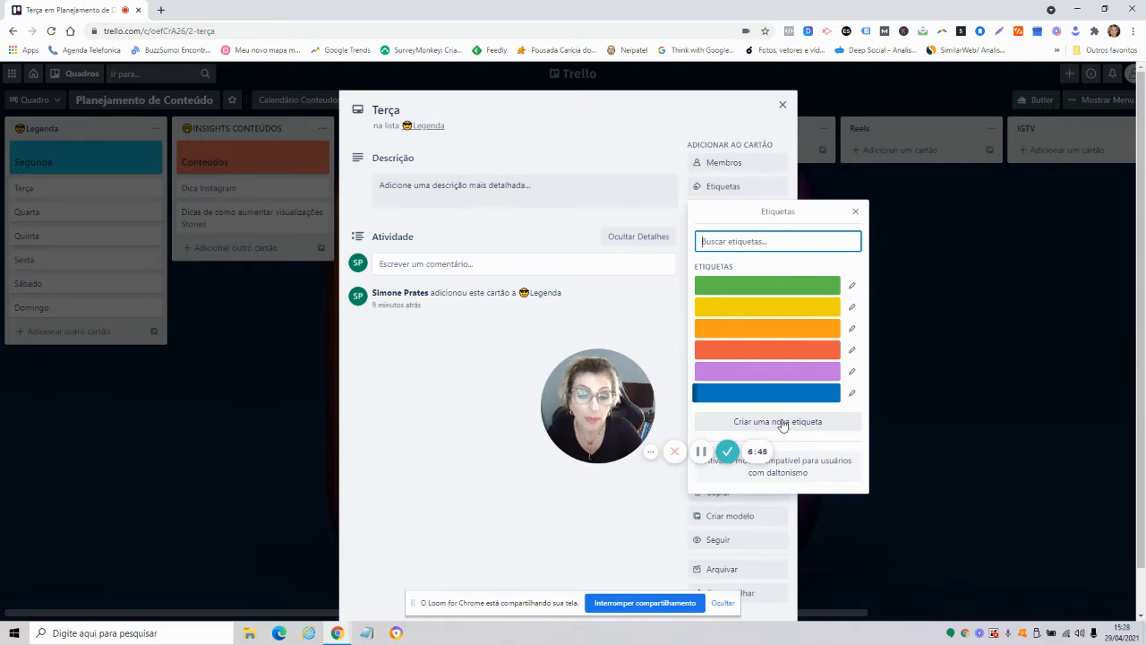
pyautogui.click(751, 333)
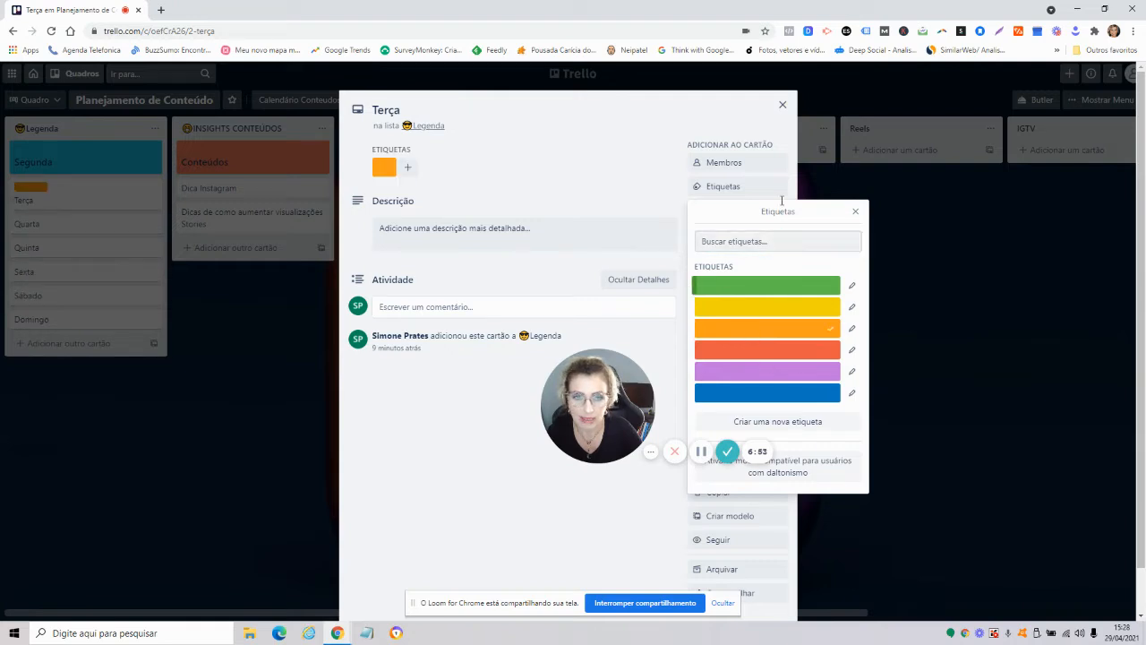
pyautogui.click(766, 332)
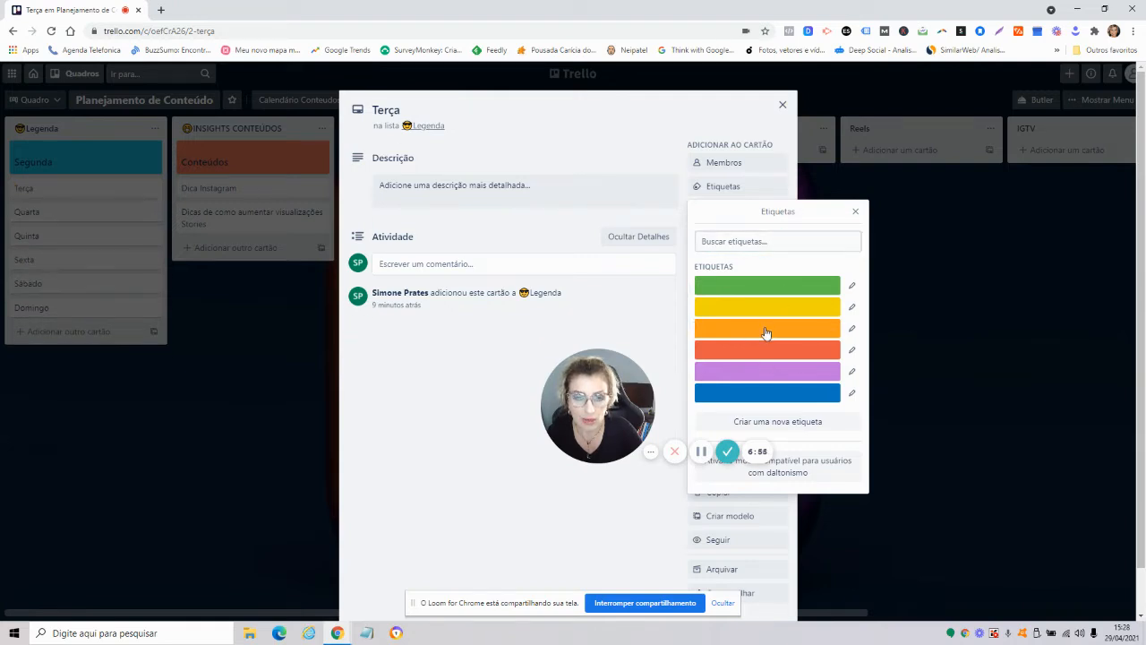
pyautogui.click(766, 332)
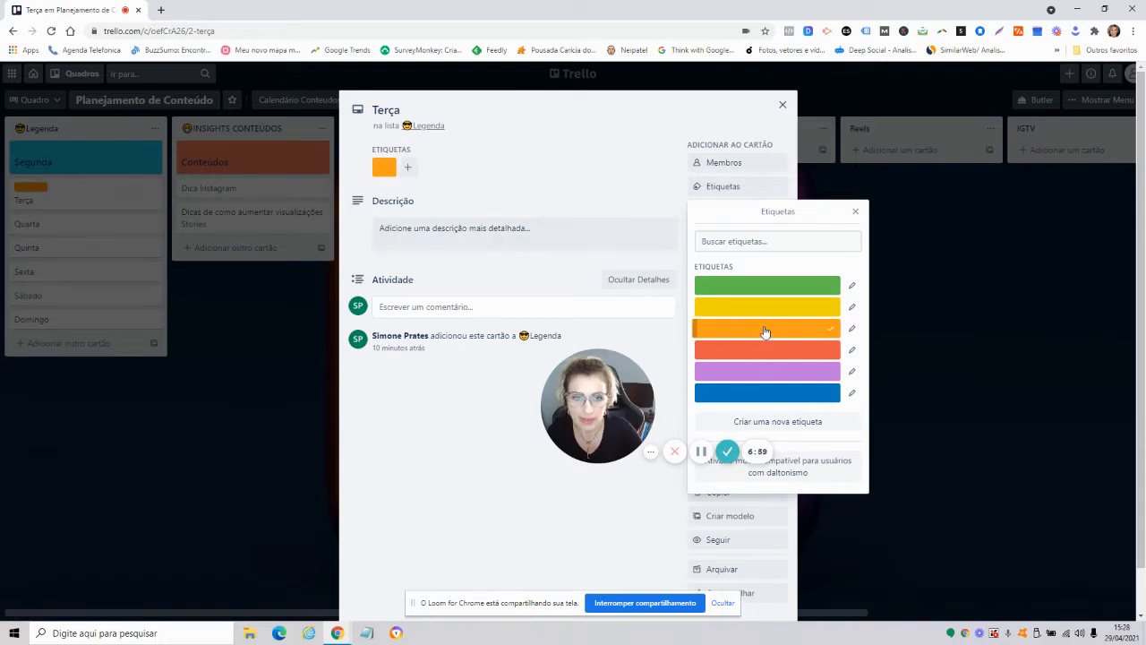
# - Name the orange label "Terça", save it and close the Terça card
pyautogui.click(854, 329)
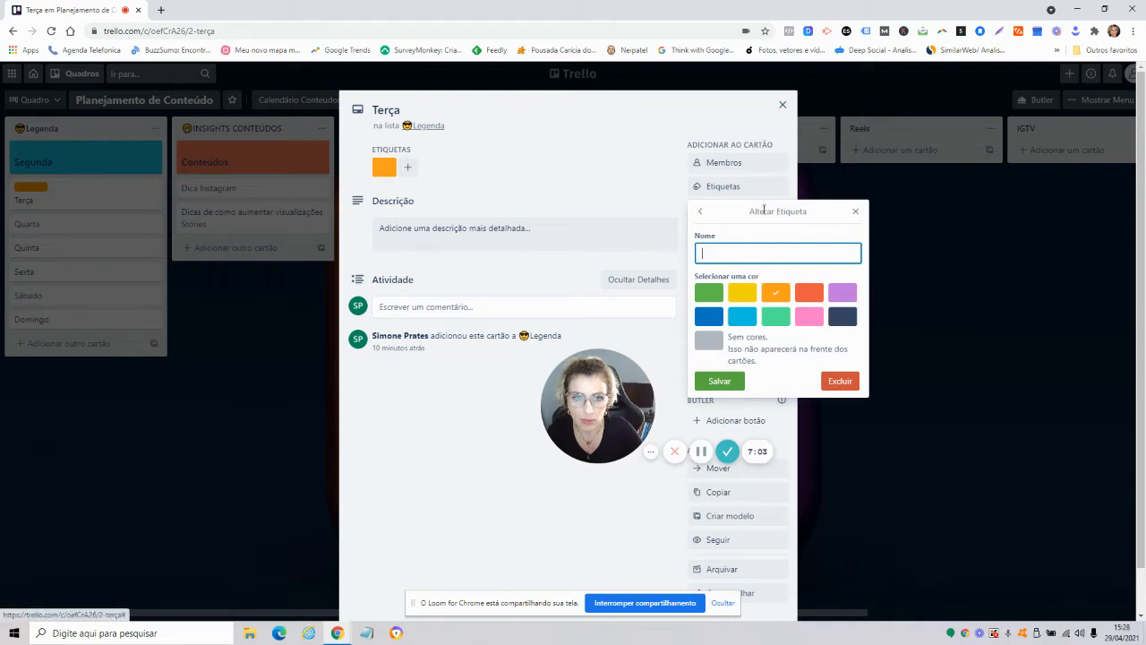
pyautogui.click(702, 211)
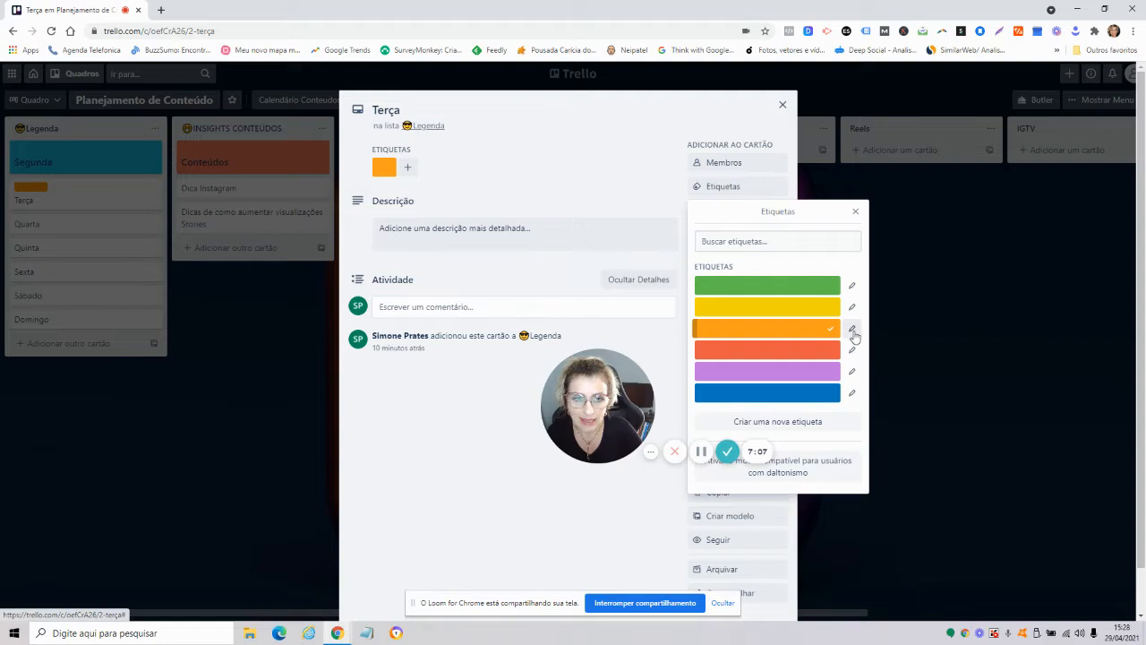
pyautogui.click(853, 331)
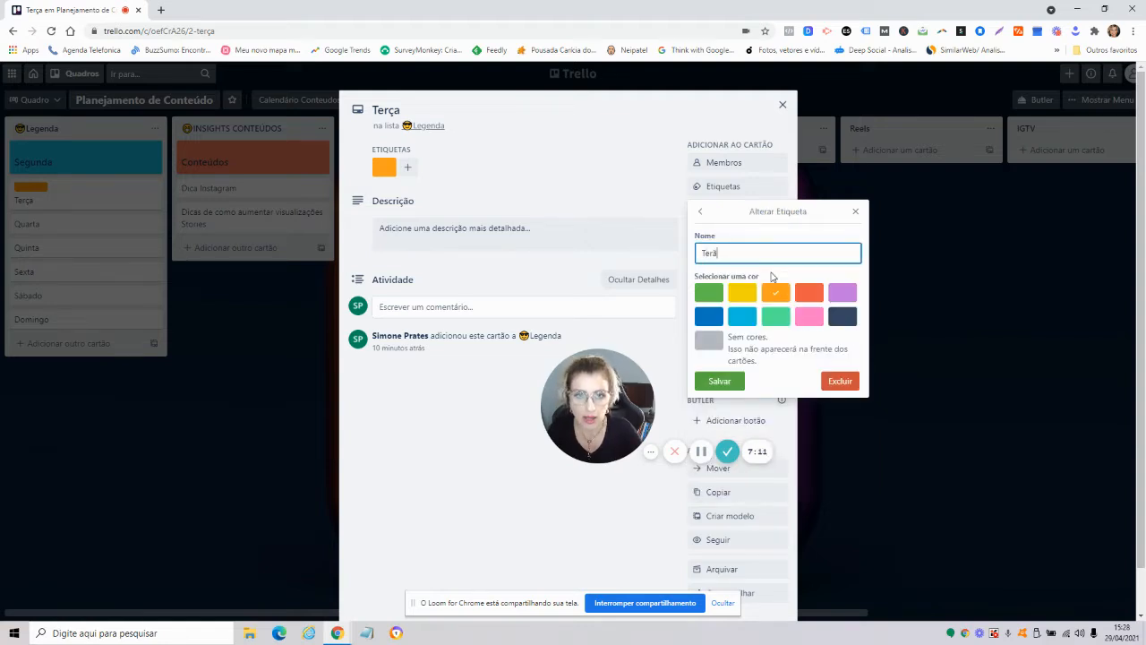
pyautogui.write('Terç')
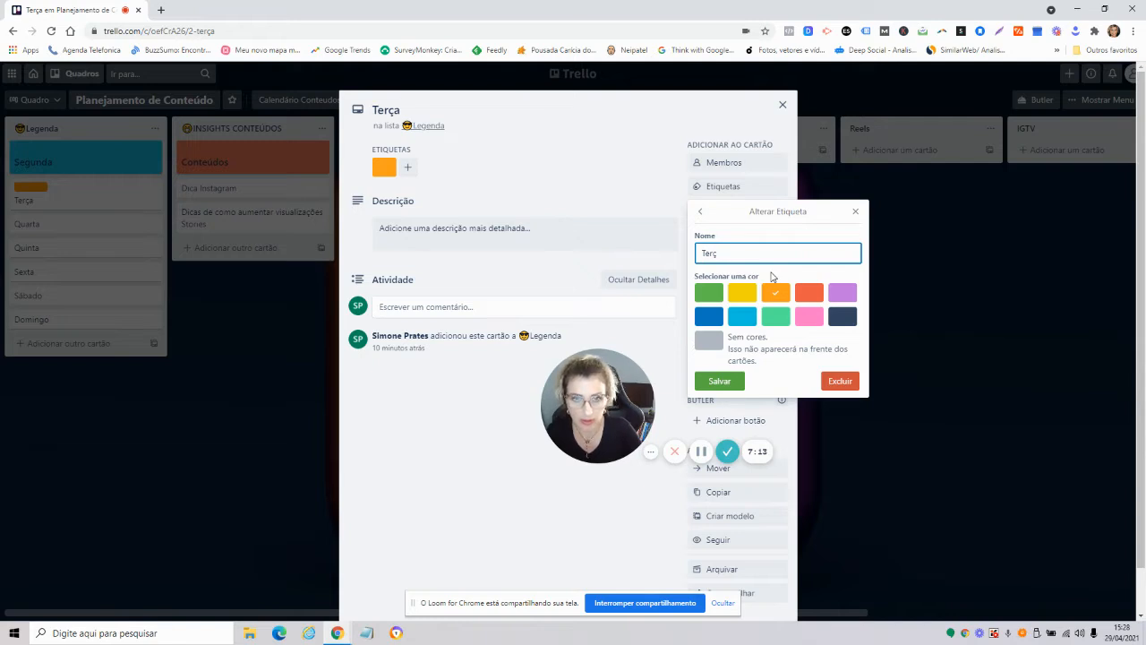
pyautogui.write('a')
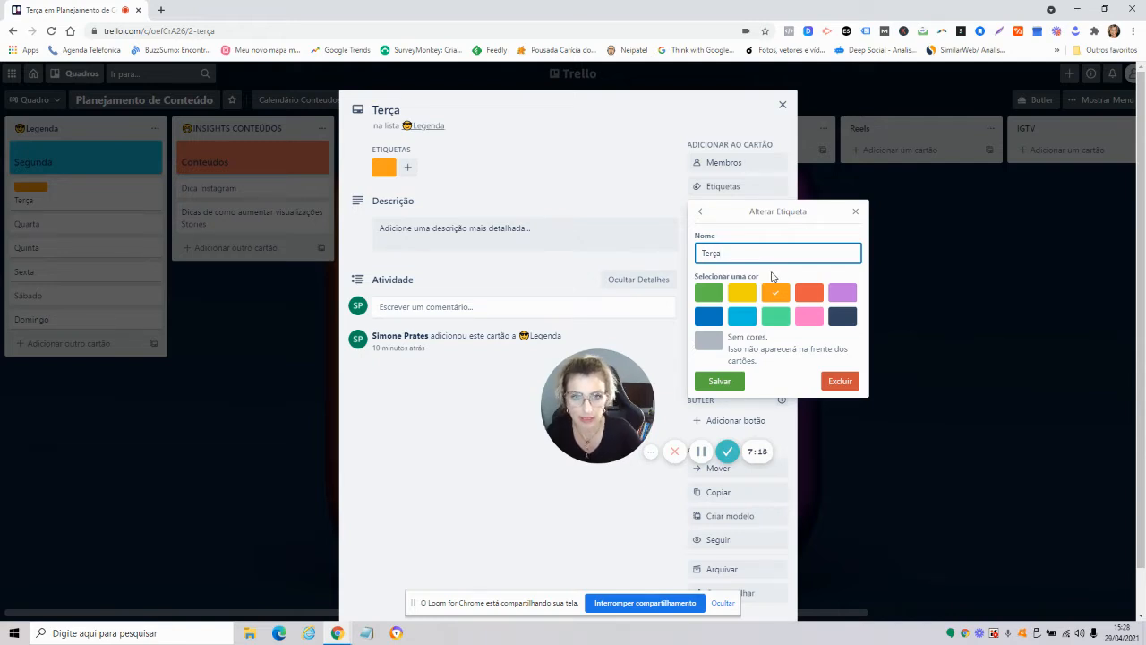
pyautogui.click(742, 383)
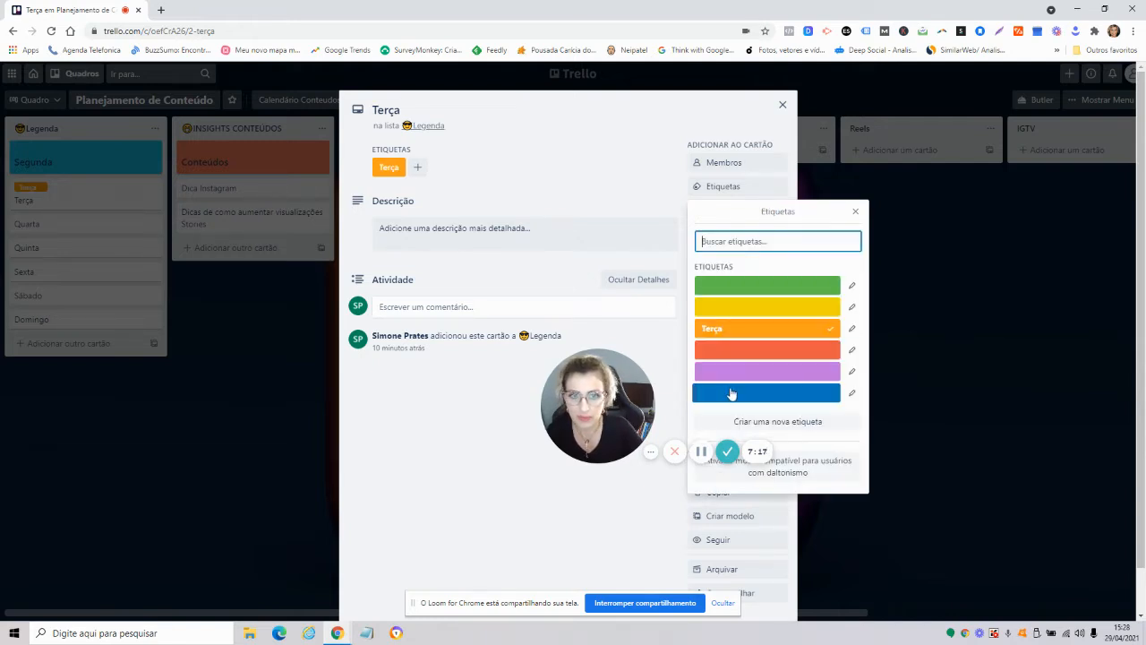
pyautogui.click(855, 211)
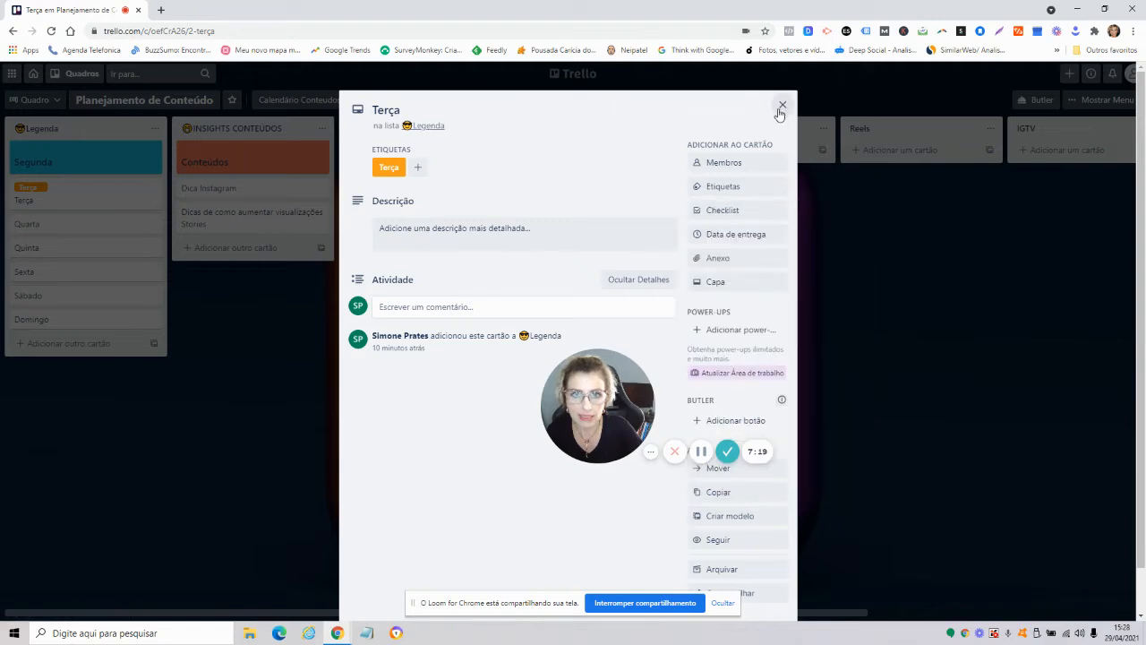
pyautogui.click(783, 105)
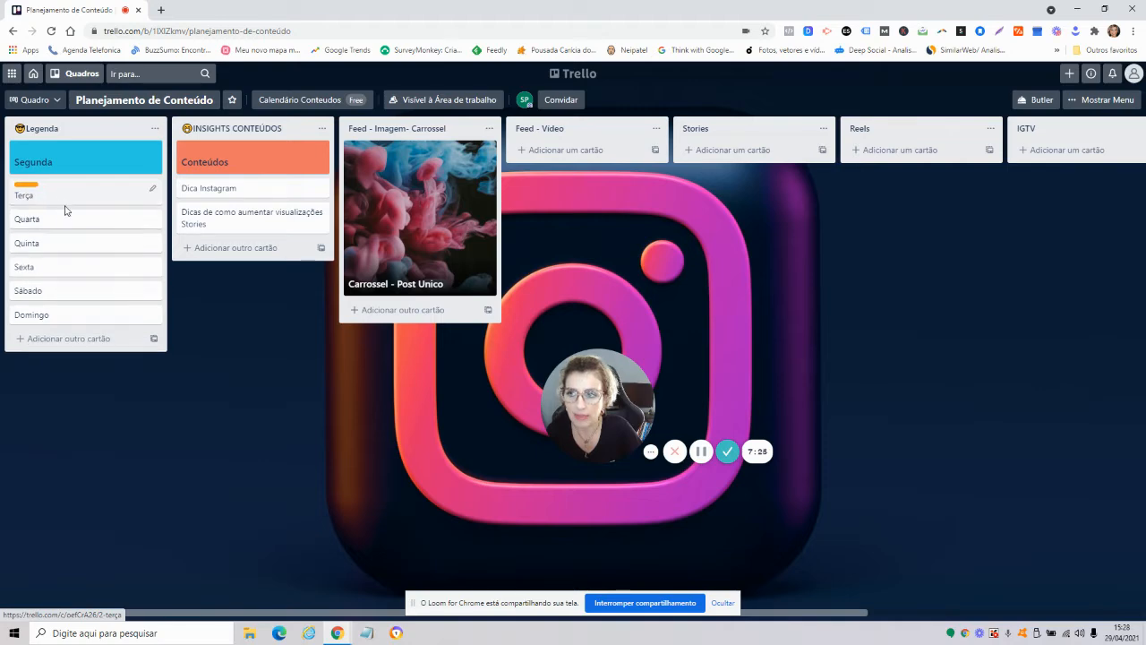
# - Compare the Terça card's label on the board with the details of the Segunda card
pyautogui.click(32, 188)
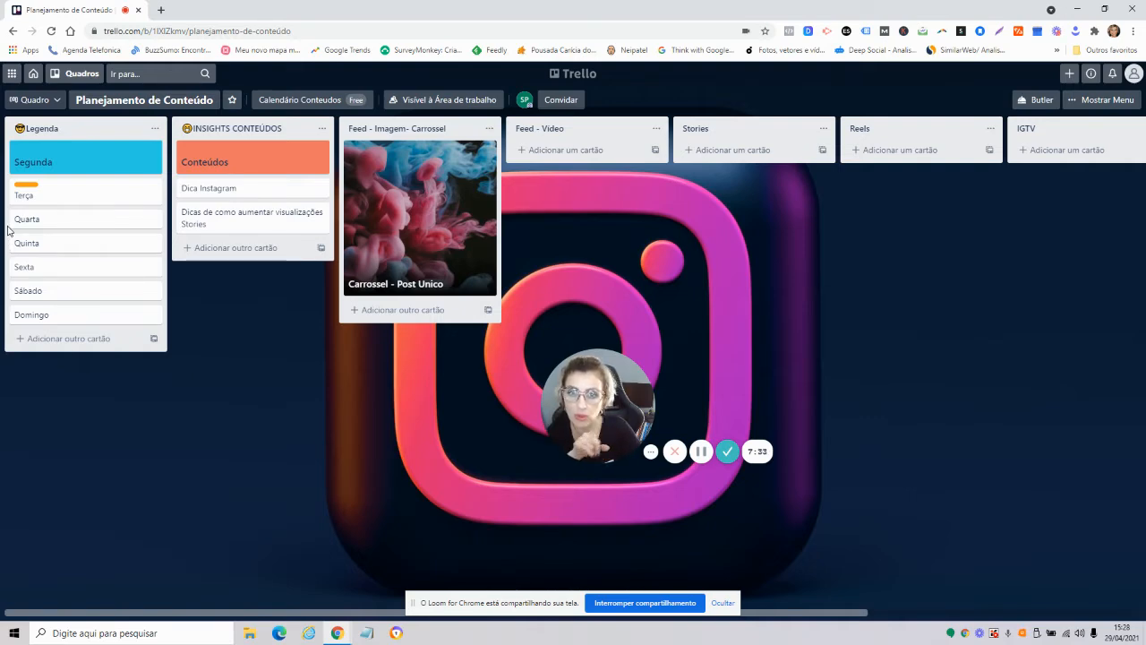
pyautogui.click(53, 159)
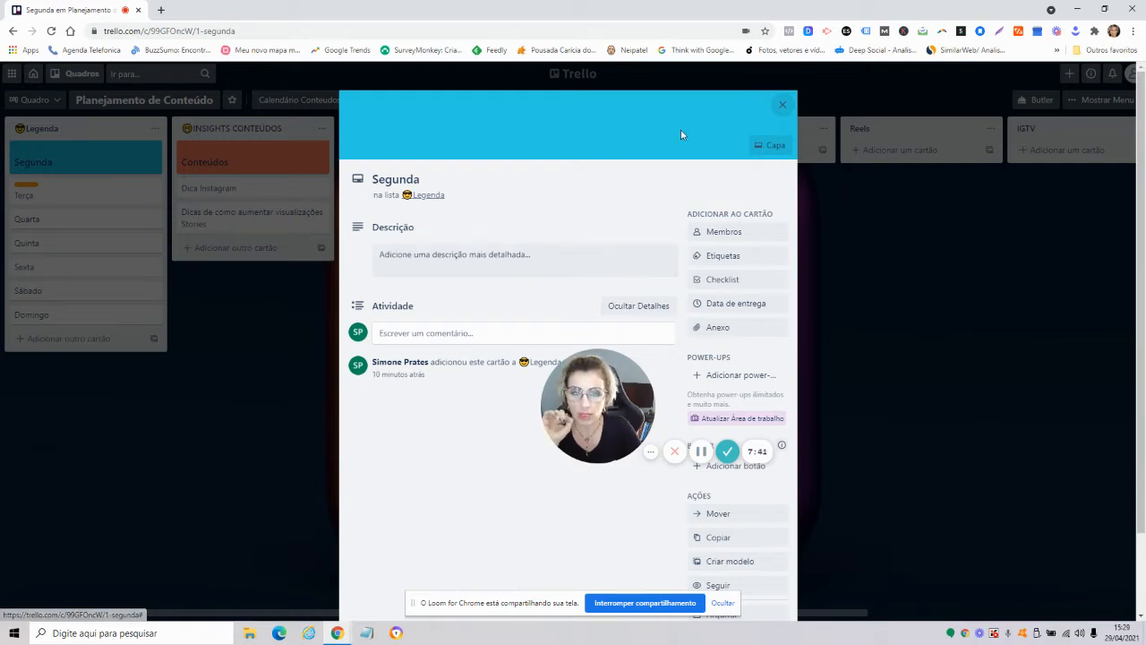
pyautogui.click(783, 106)
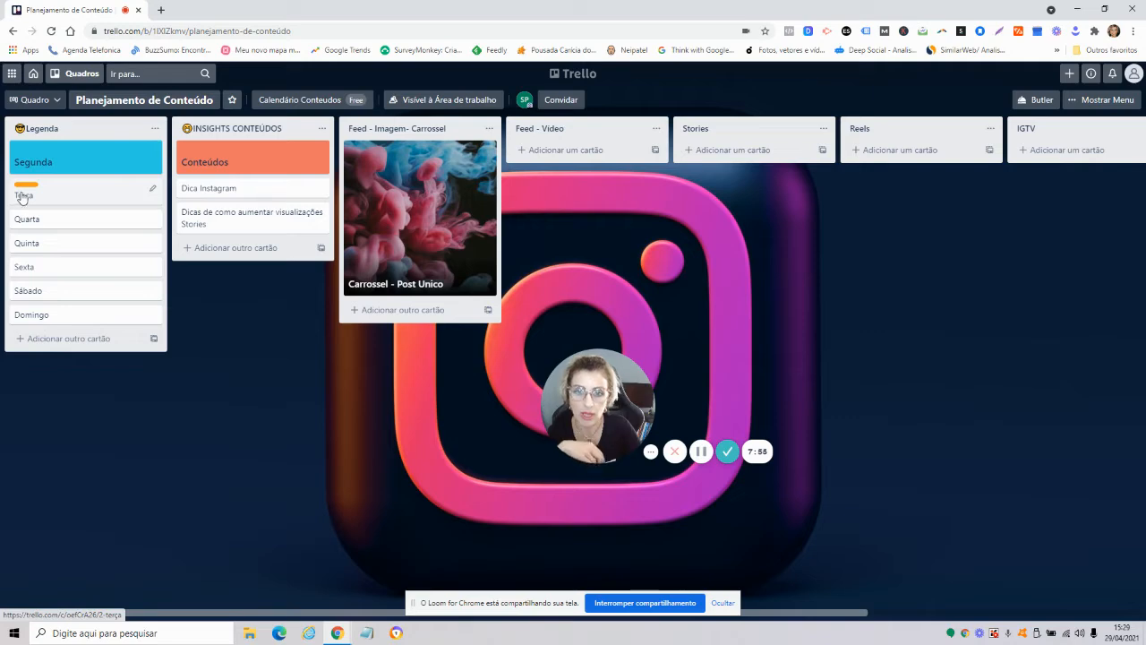
# - Remove the orange Terça label from the Terça card in Legenda and close the card
pyautogui.click(109, 188)
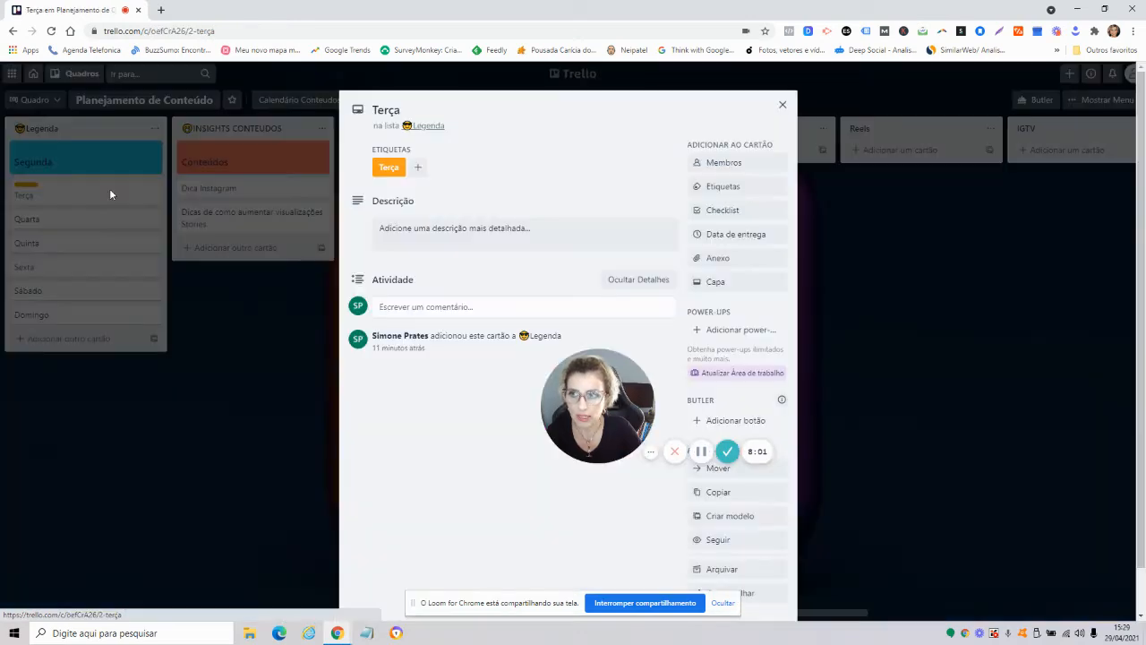
pyautogui.click(750, 188)
pyautogui.click(835, 330)
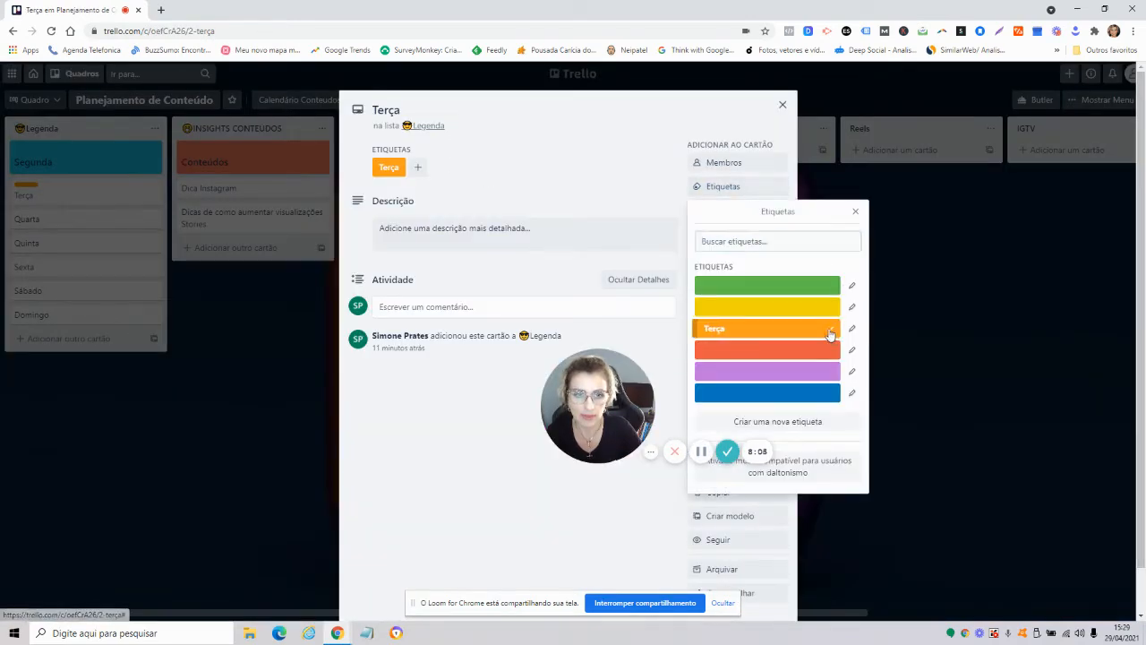
pyautogui.click(763, 330)
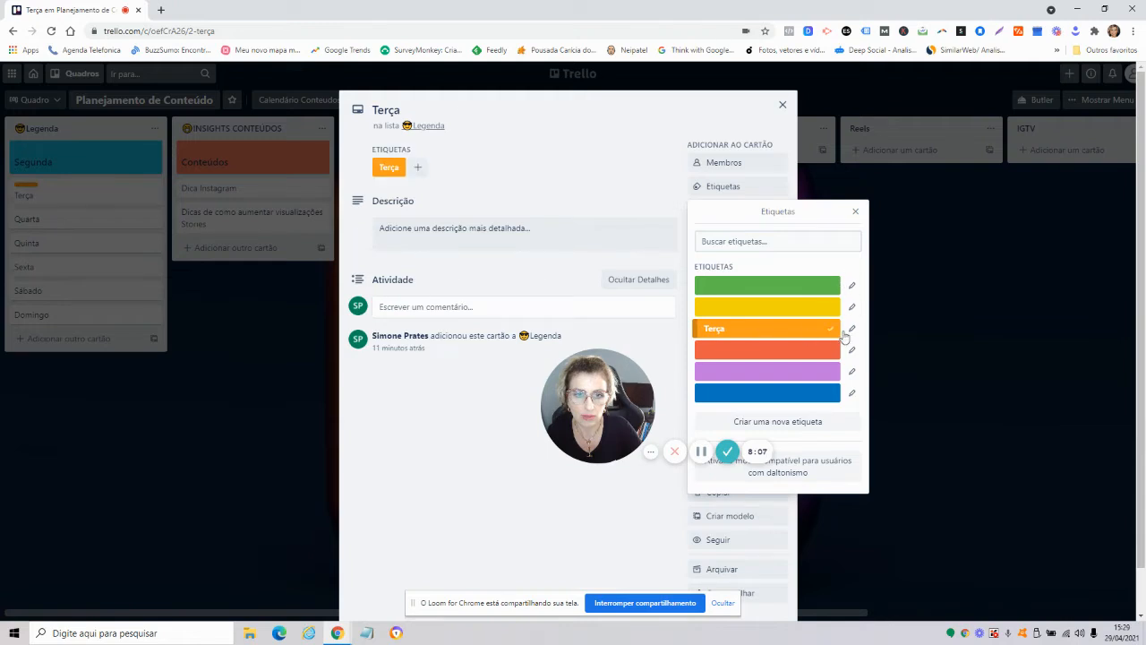
pyautogui.click(851, 329)
pyautogui.press('BackSpace')
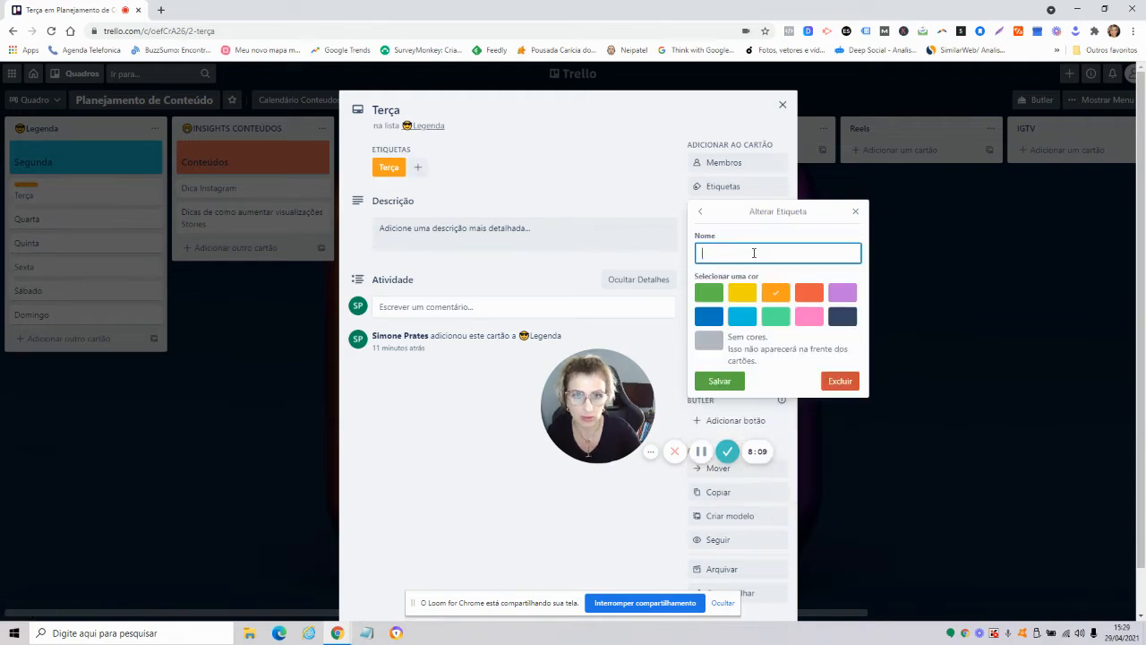
pyautogui.click(700, 211)
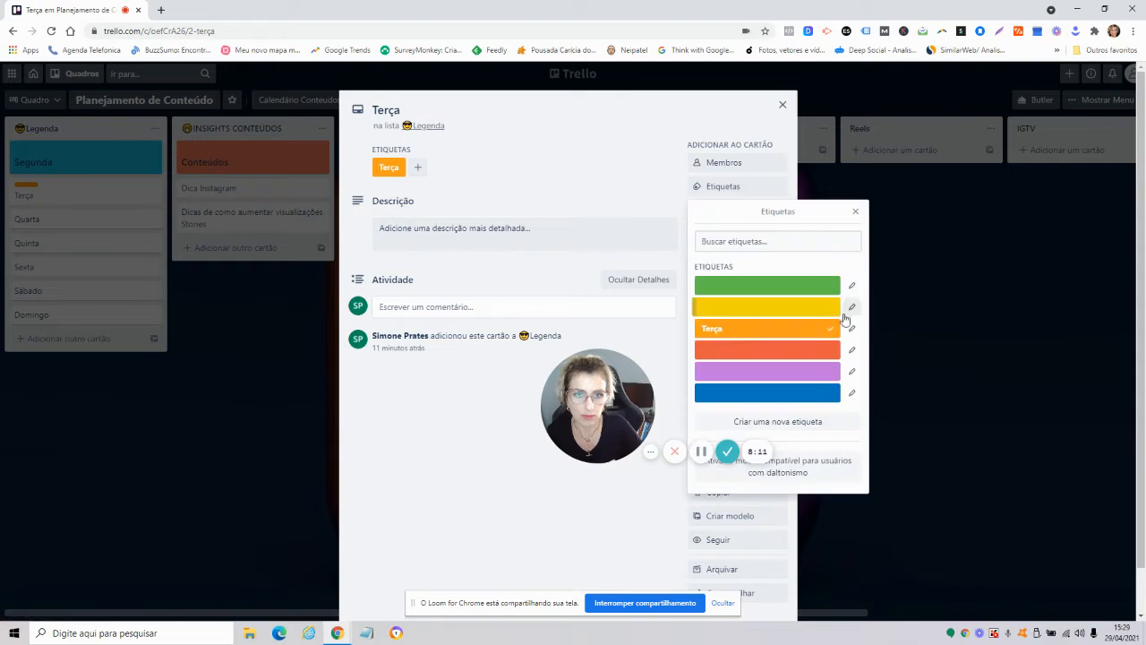
pyautogui.click(833, 335)
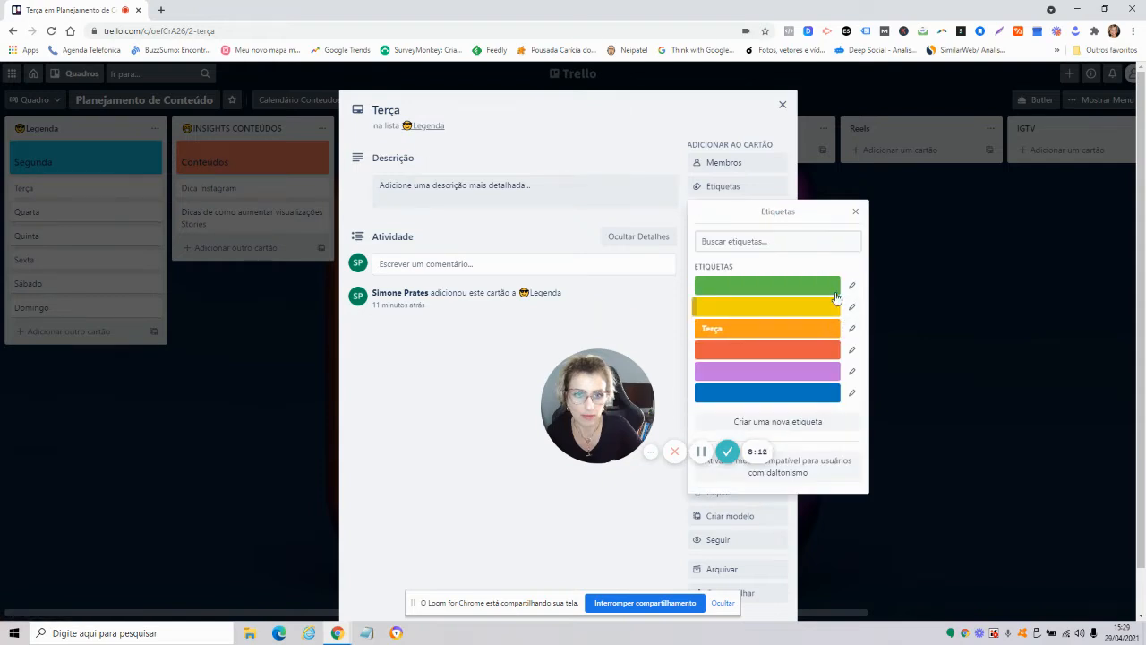
pyautogui.click(856, 212)
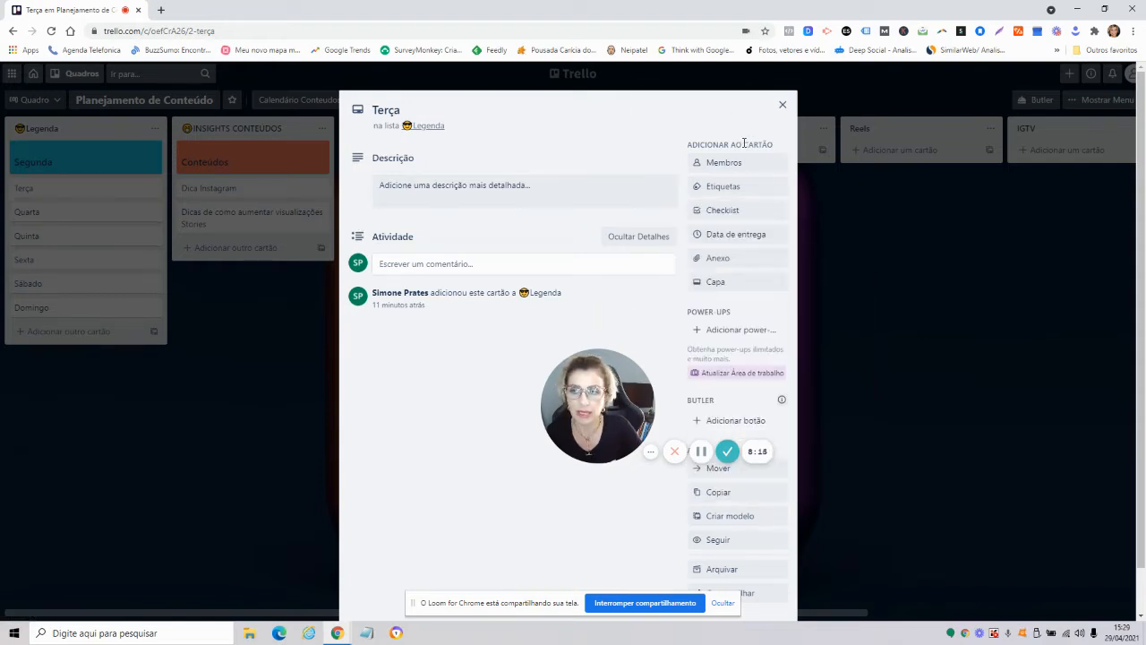
pyautogui.click(782, 105)
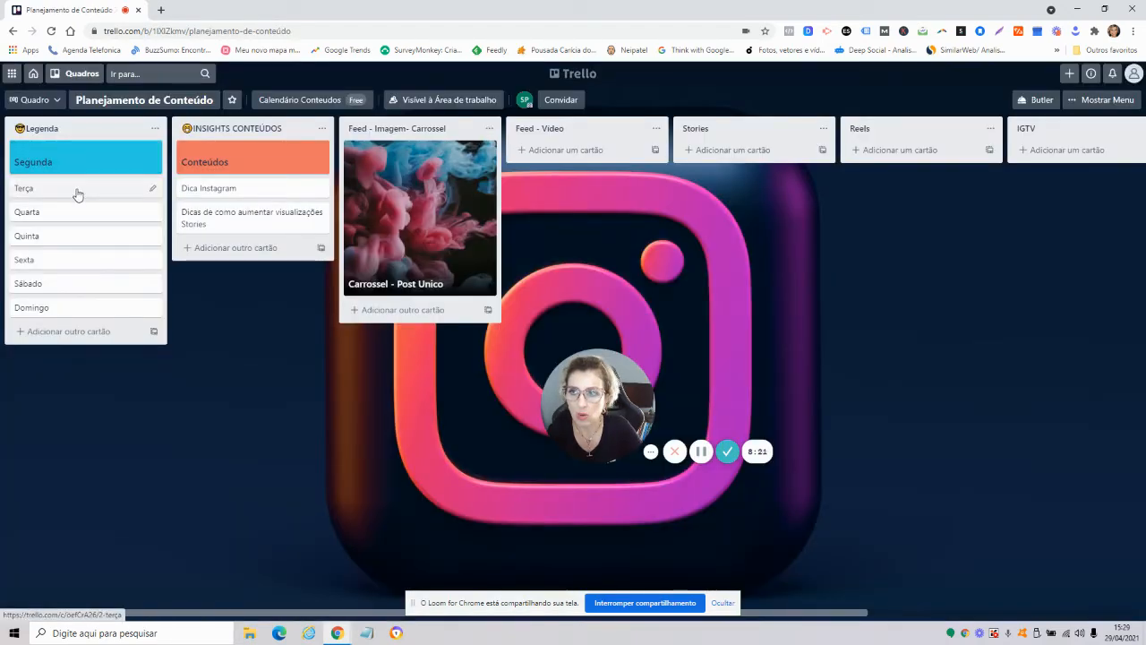
# - Give the Terça card an orange cover in the full-card size and return to the board
pyautogui.click(77, 194)
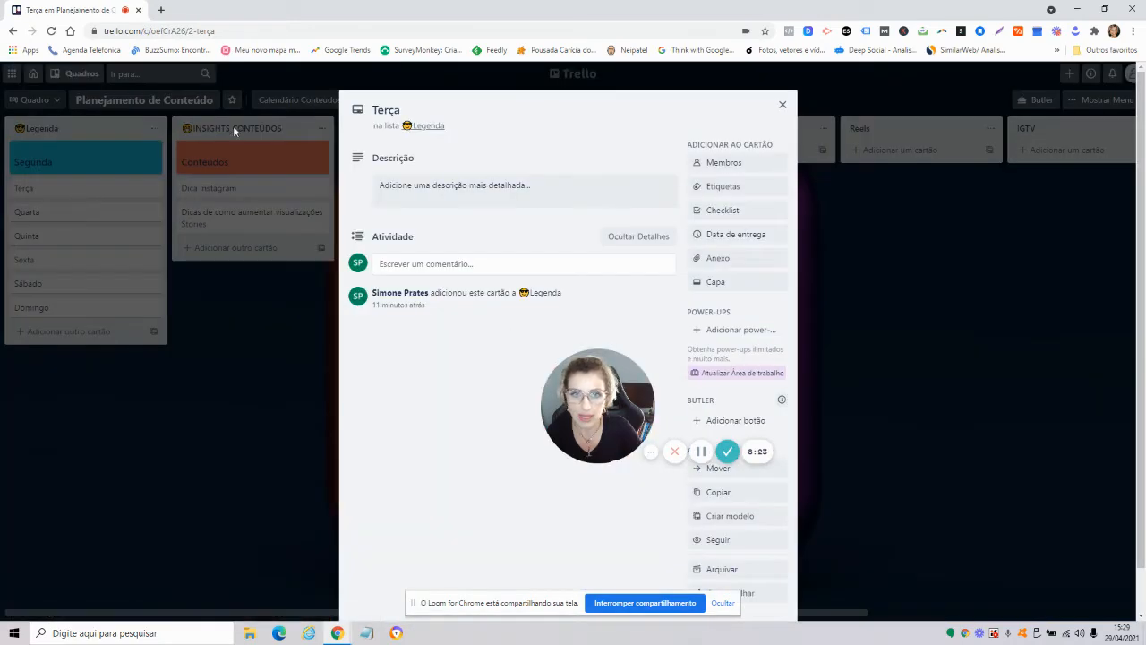
pyautogui.click(717, 287)
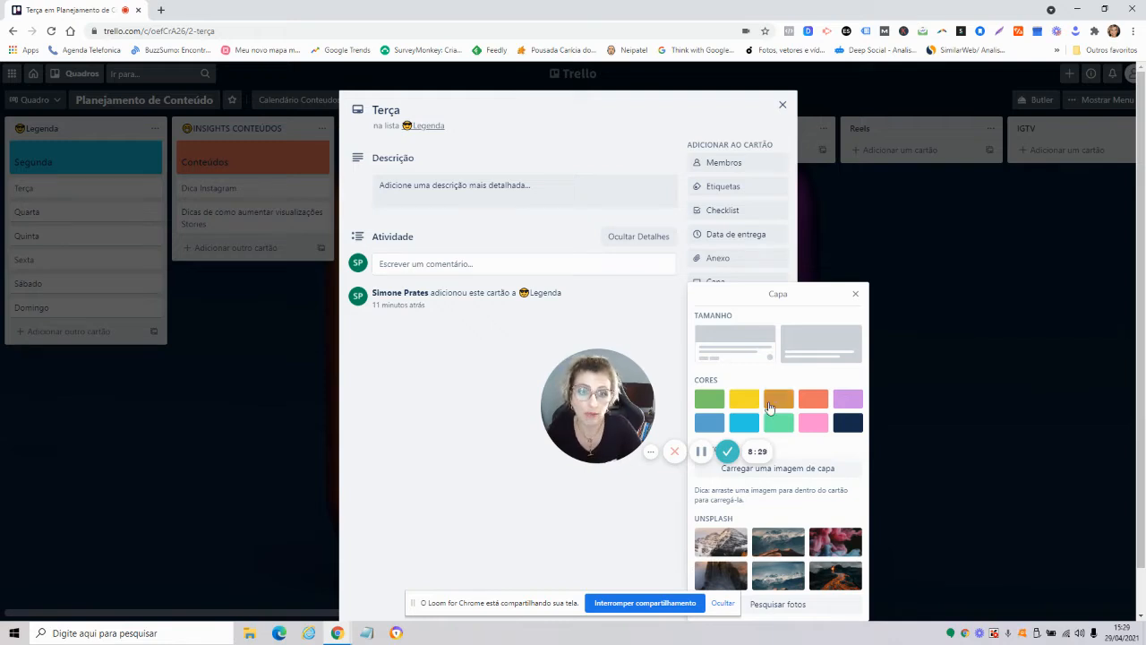
pyautogui.click(777, 400)
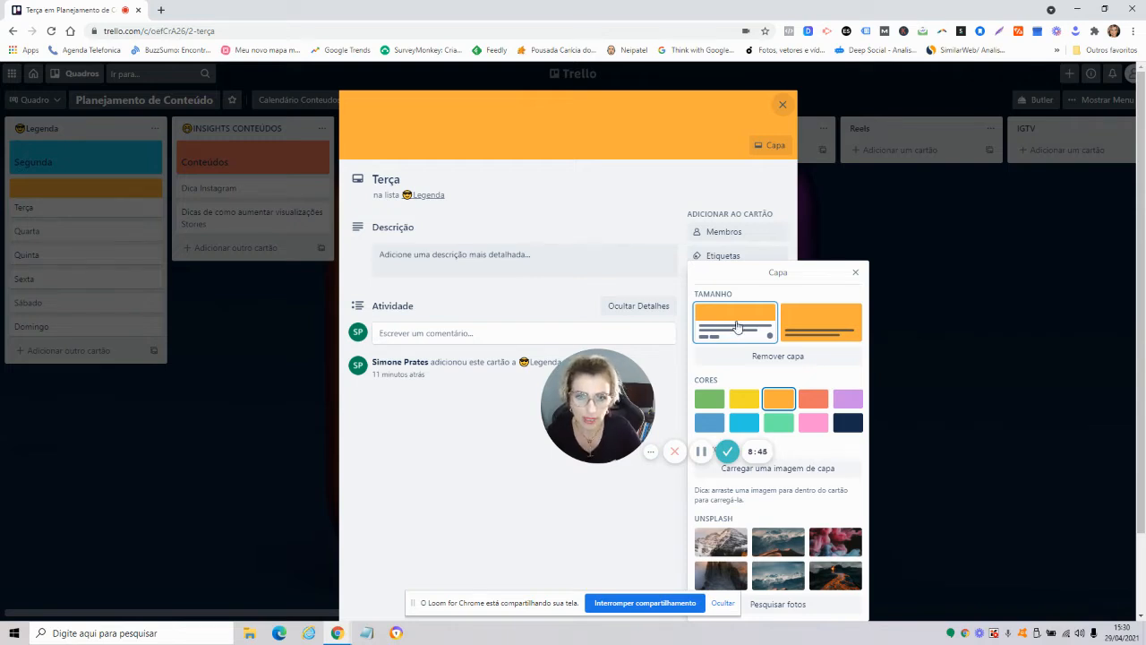
pyautogui.click(807, 328)
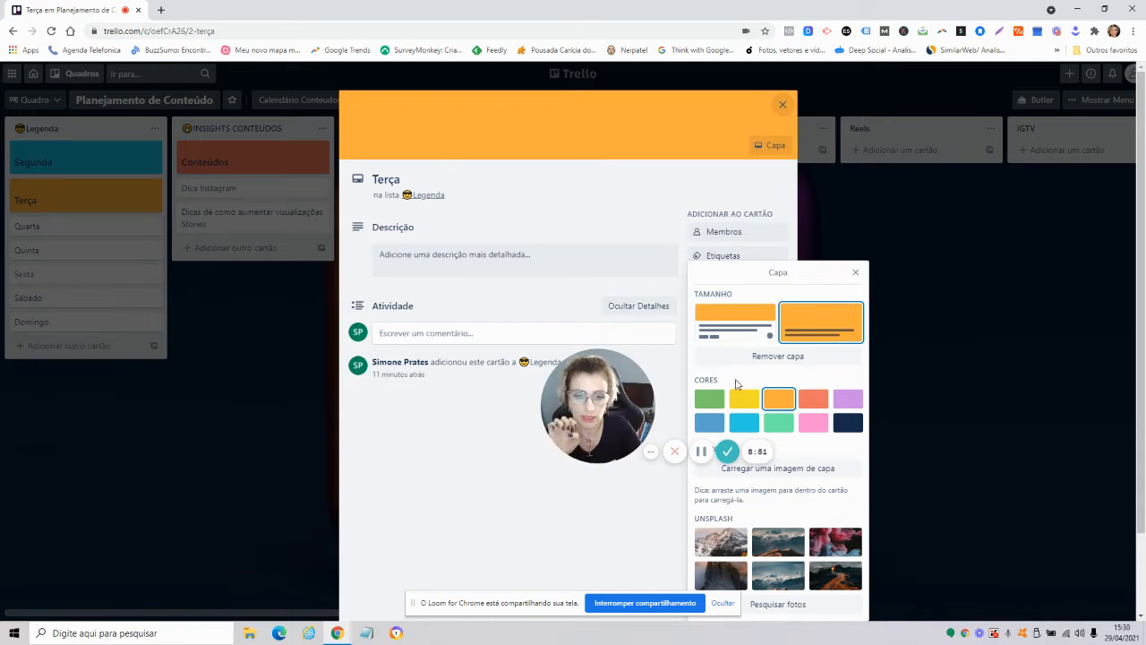
pyautogui.click(855, 273)
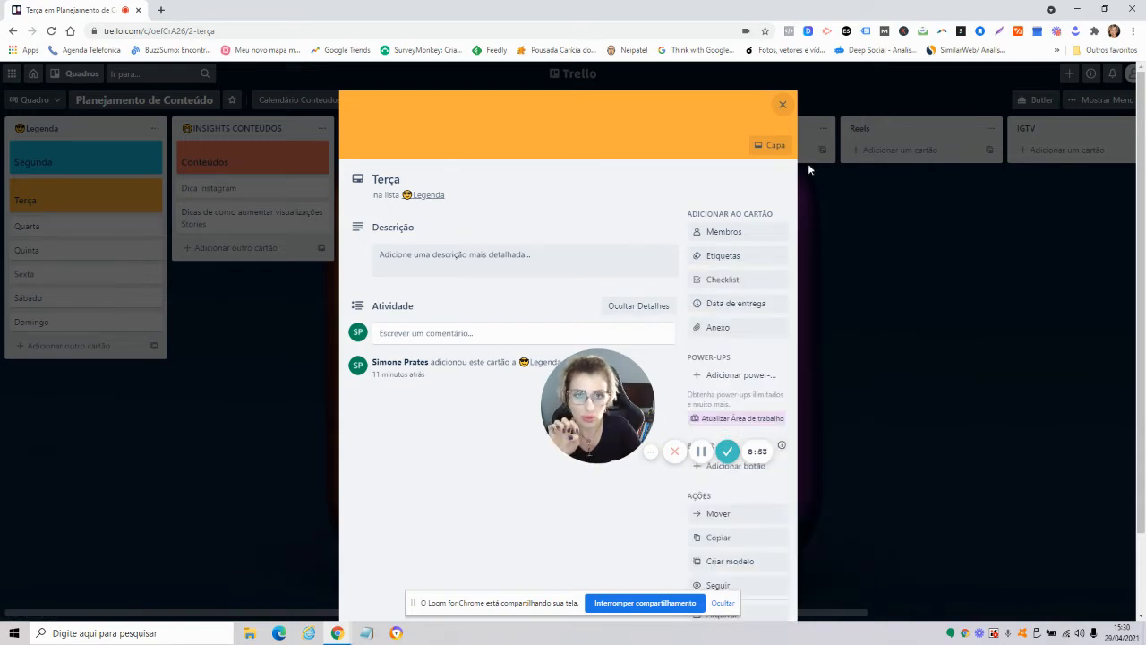
pyautogui.click(785, 106)
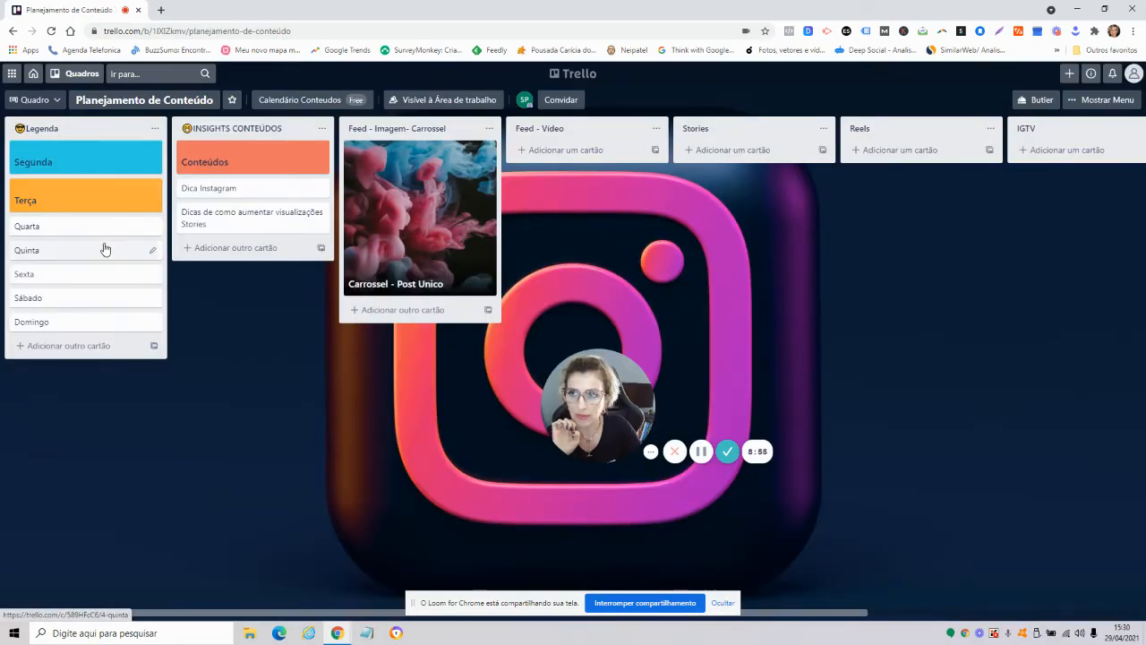
# - Give the Quarta card in Legenda a red cover in the full-card size and return to the board
pyautogui.click(83, 226)
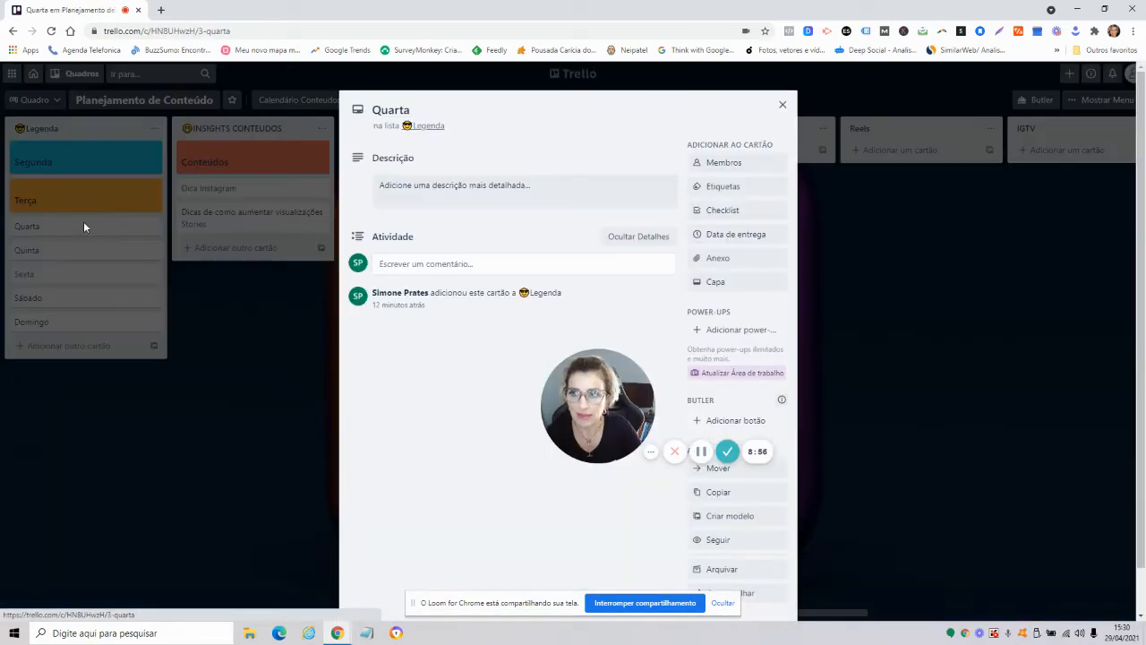
pyautogui.click(734, 192)
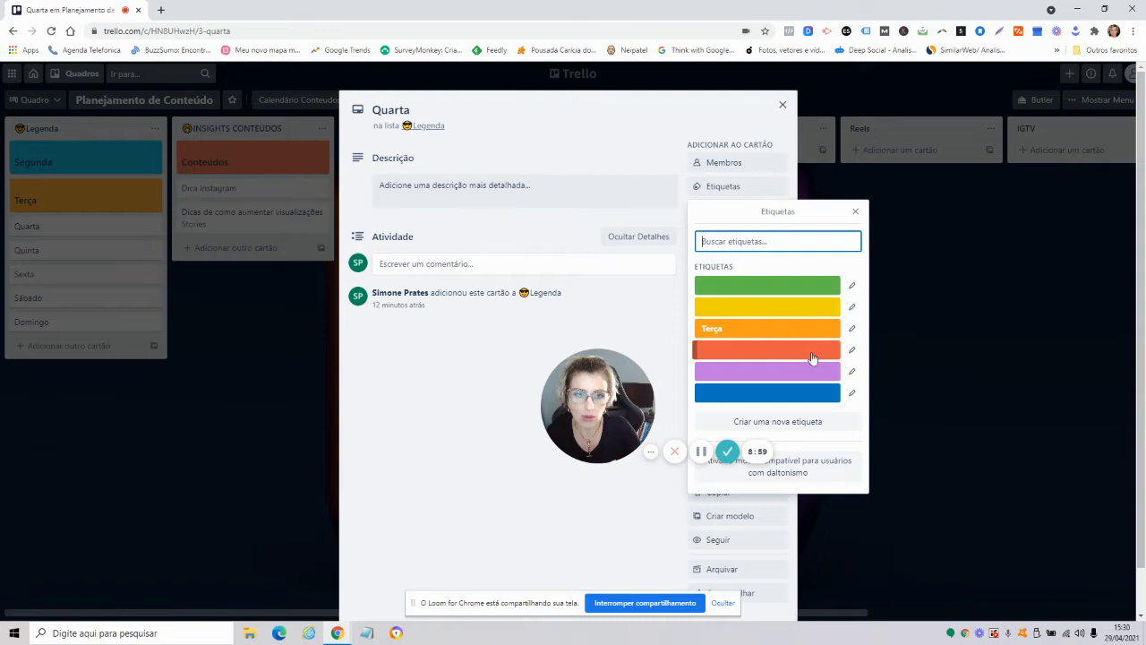
pyautogui.click(637, 151)
pyautogui.click(735, 283)
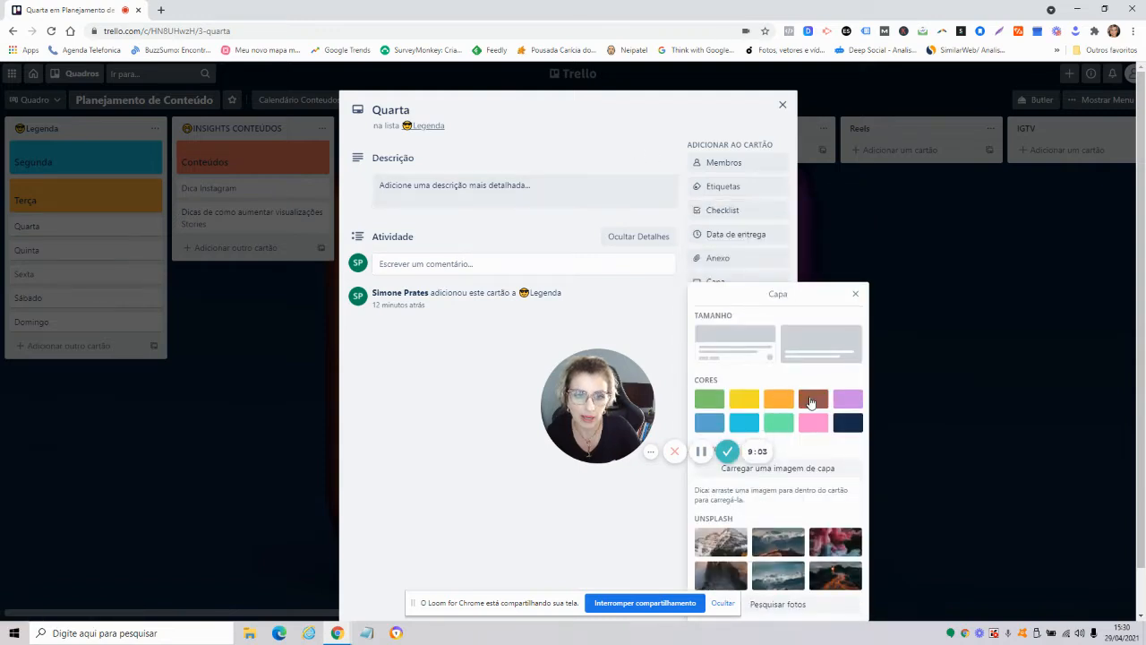
pyautogui.click(813, 399)
pyautogui.click(817, 341)
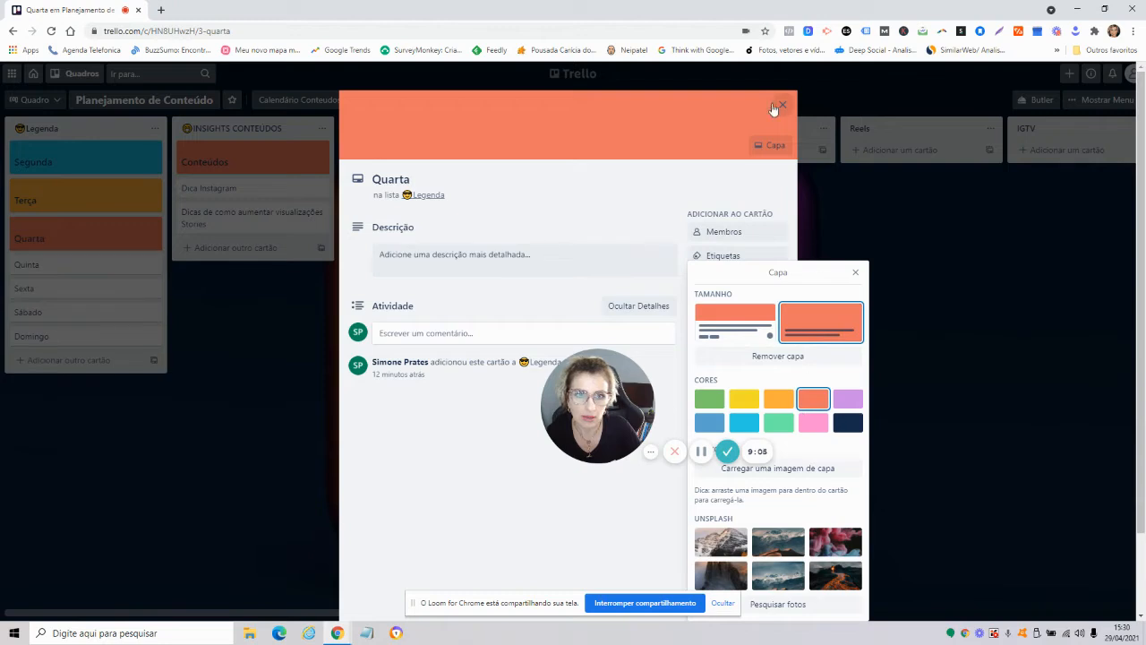
pyautogui.click(777, 106)
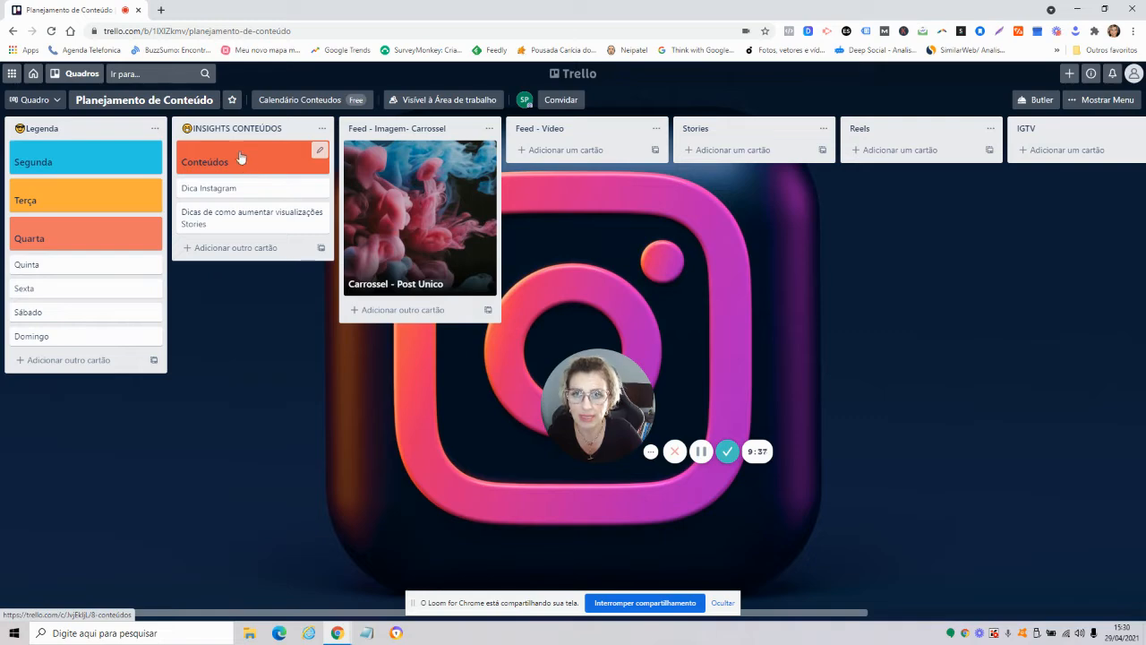
# - Add two cards titled "engajamento" and "stories" to the Feed - Vídeo list
pyautogui.click(564, 149)
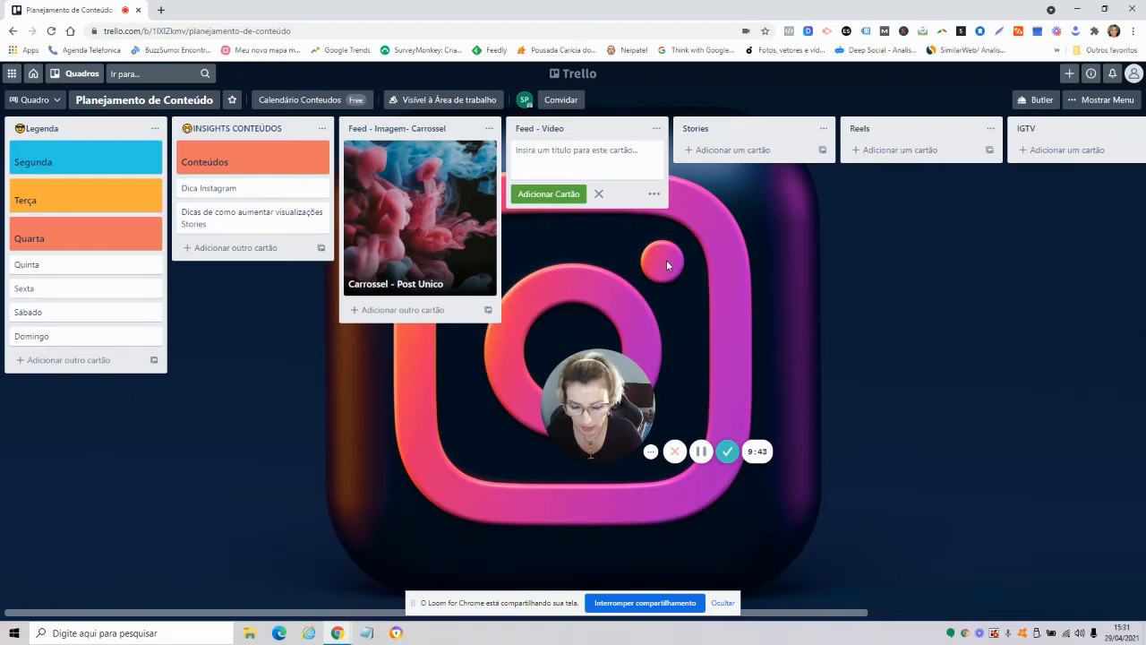
pyautogui.write('engajamento')
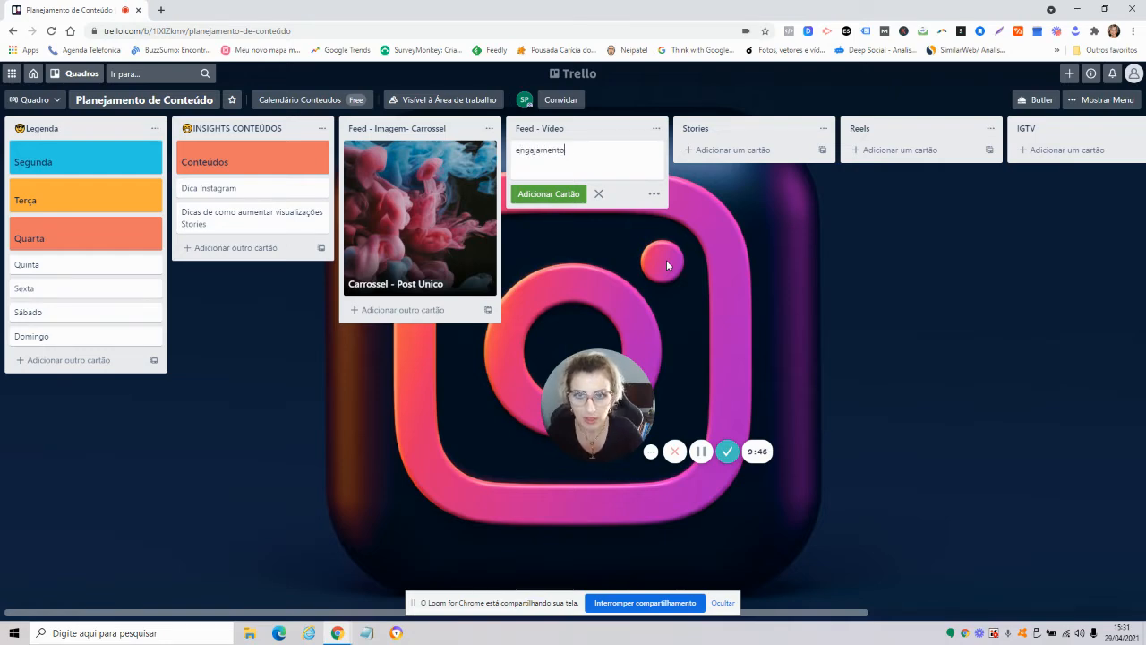
pyautogui.press('Return')
pyautogui.write('stories')
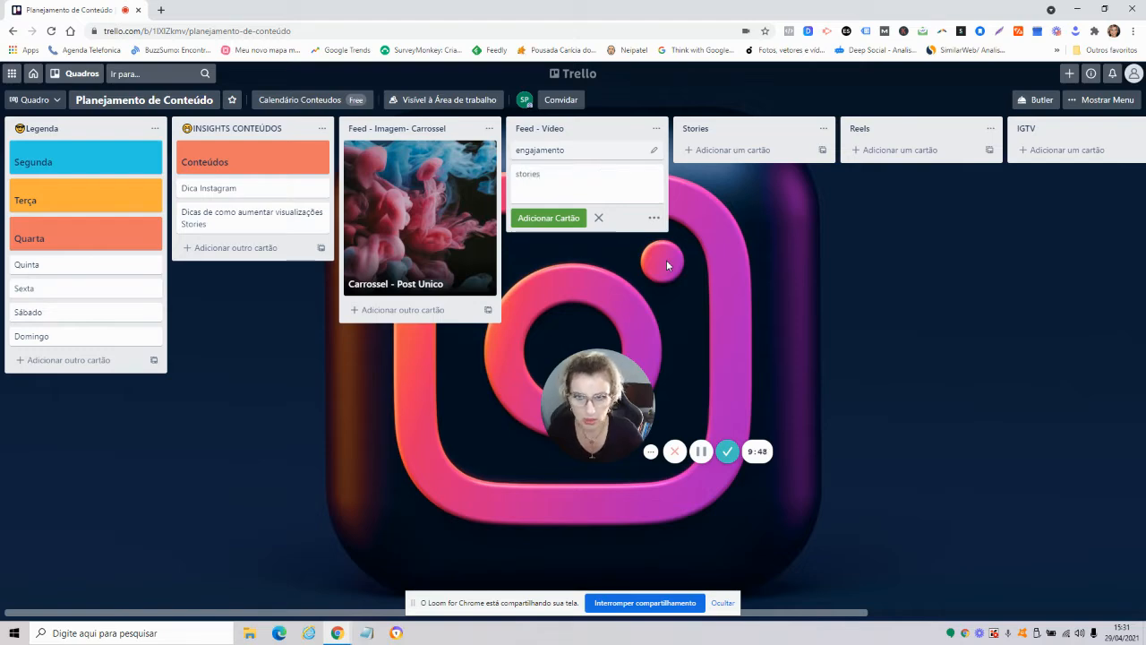
pyautogui.press('Return')
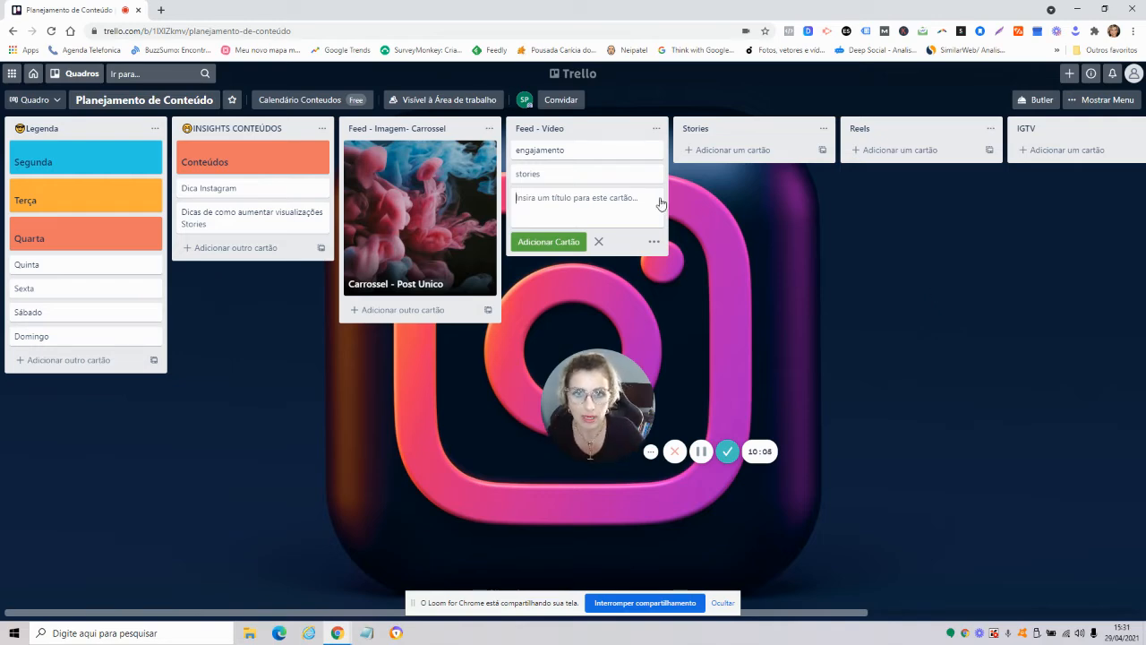
pyautogui.click(599, 242)
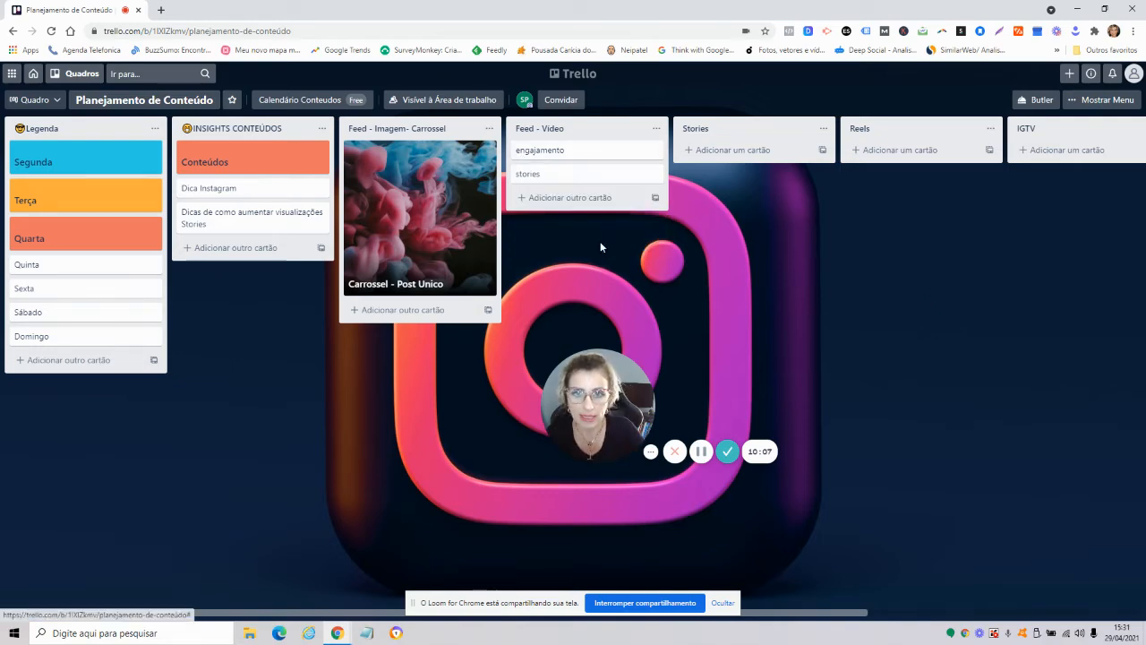
# - Archive the stories and engajamento cards in the Feed - Vídeo list
pyautogui.click(654, 175)
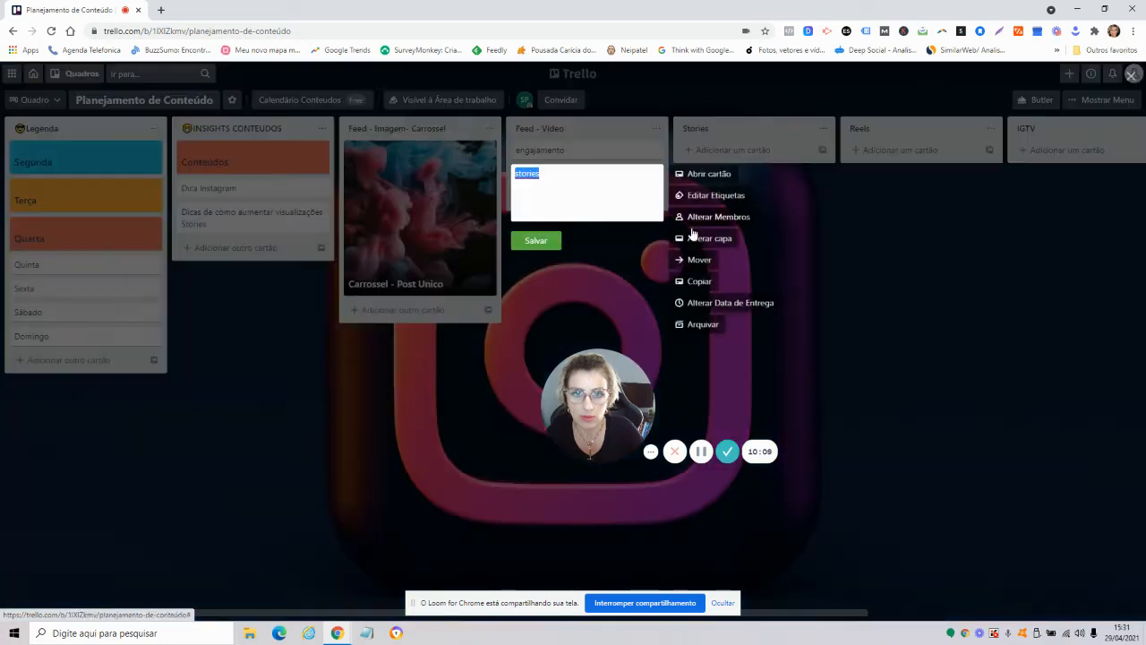
pyautogui.click(703, 324)
pyautogui.click(656, 152)
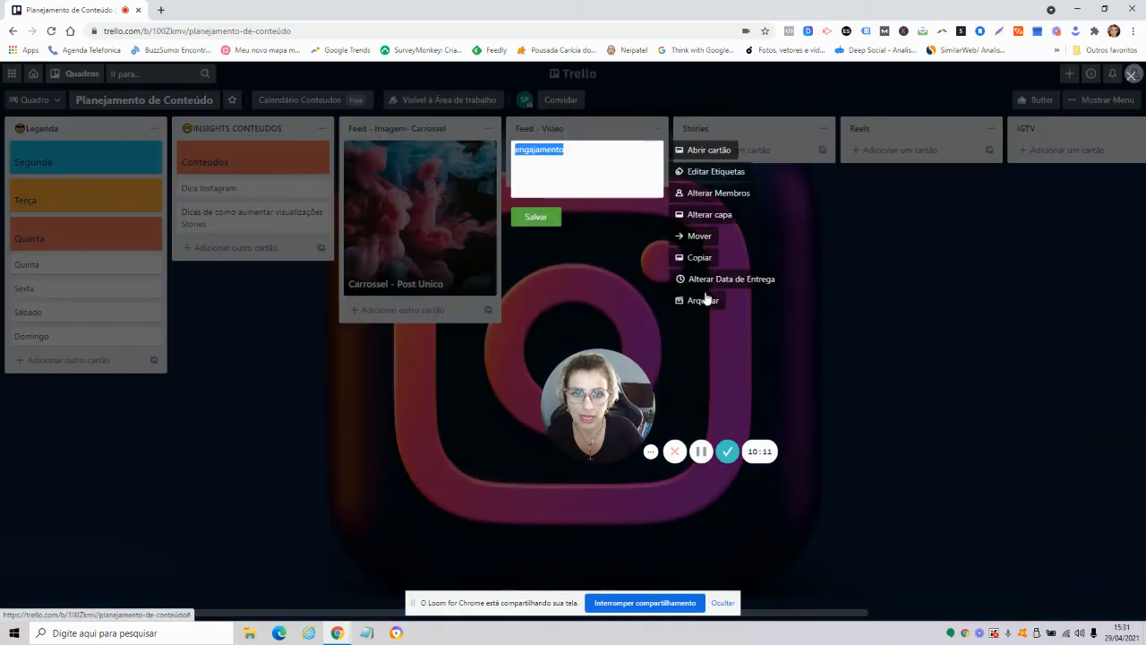
pyautogui.click(707, 299)
# - Add a card titled "Feed - Vídeo" to the Feed - Vídeo list
pyautogui.click(587, 150)
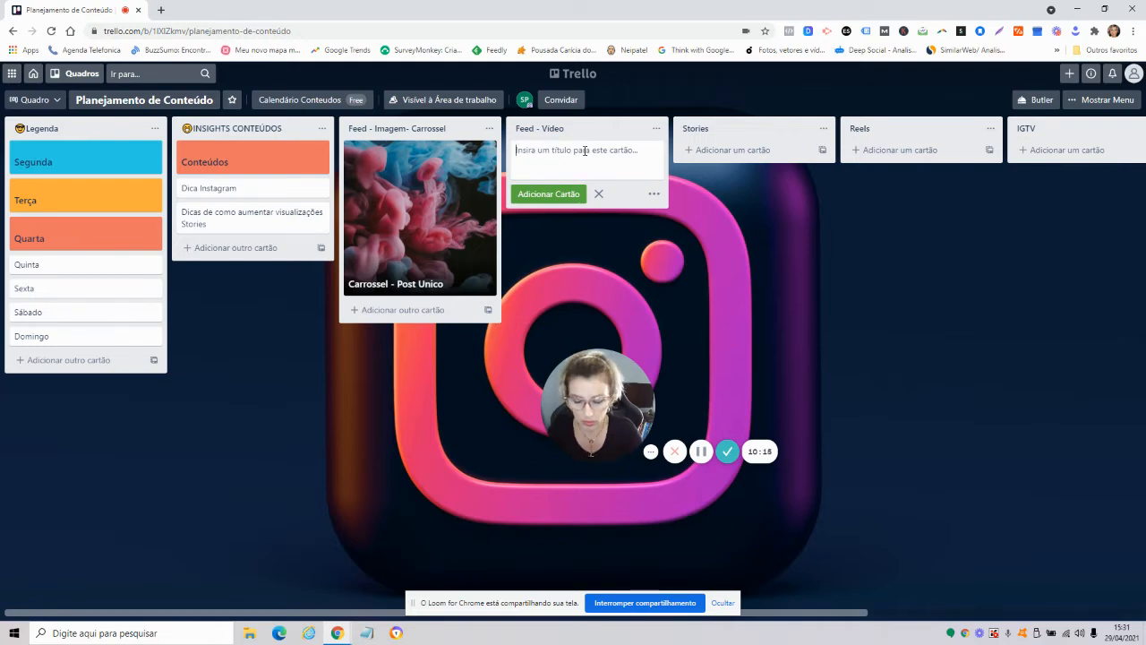
pyautogui.write('Feed')
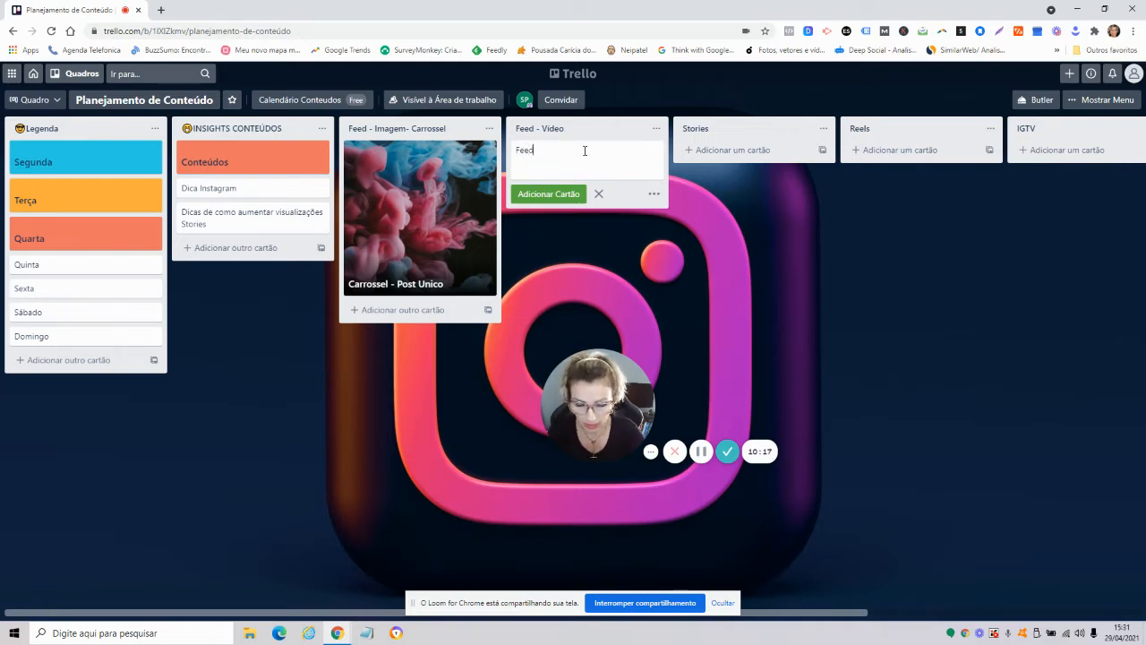
pyautogui.write(' - Video')
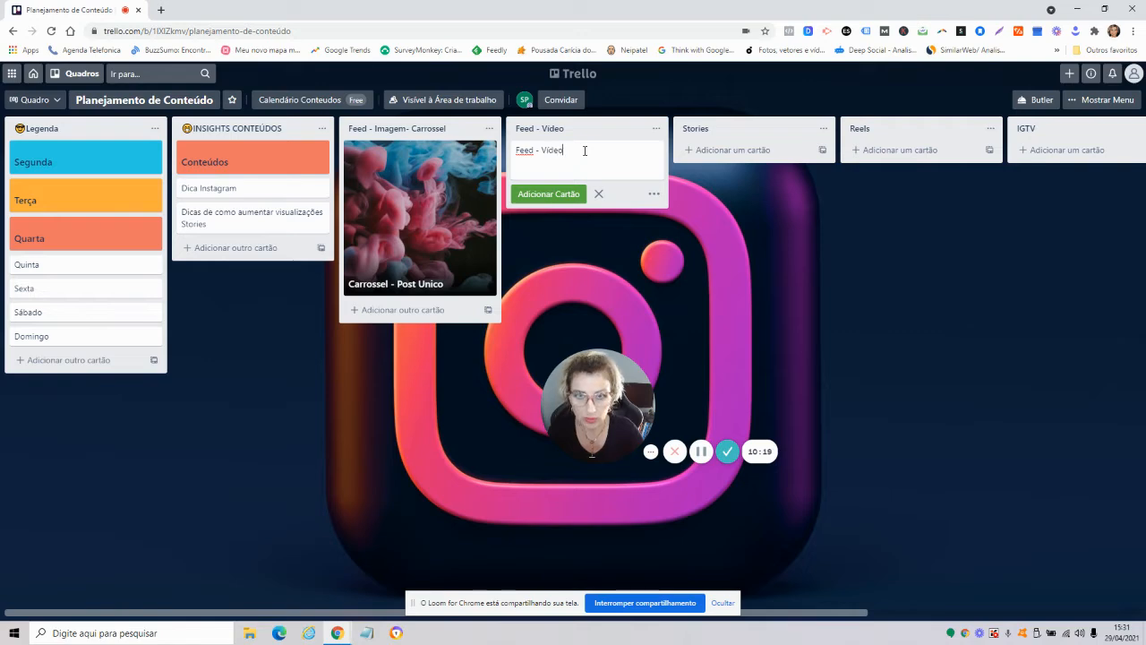
pyautogui.press('Return')
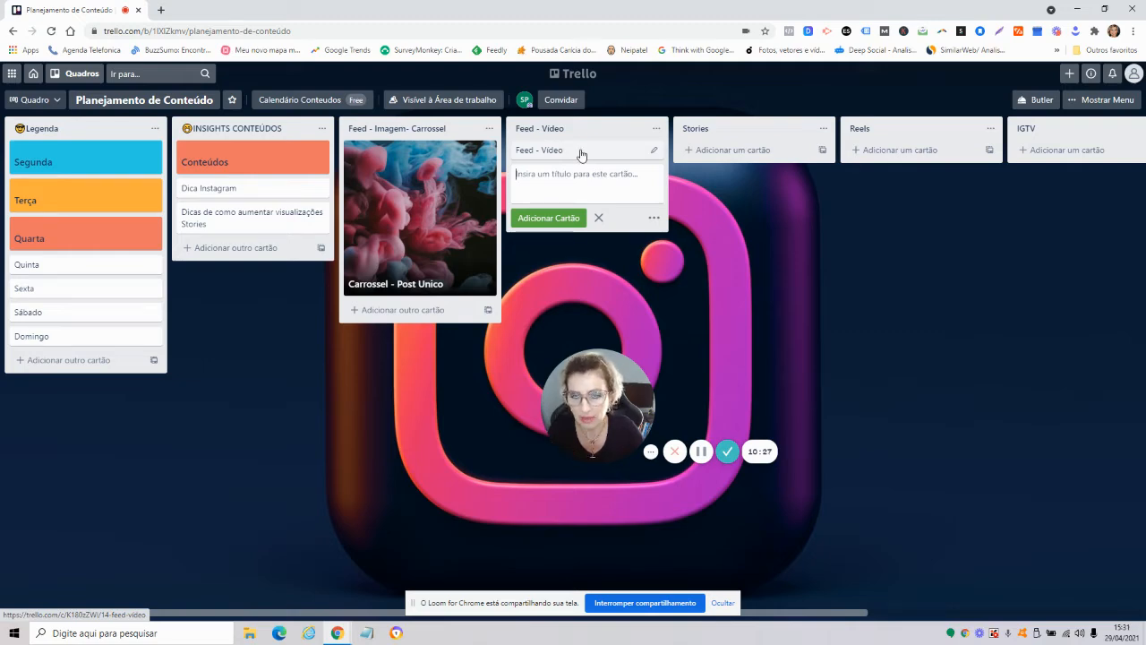
# - Give the Feed - Vídeo card a pink cover in the full-card size and return to the board
pyautogui.click(581, 152)
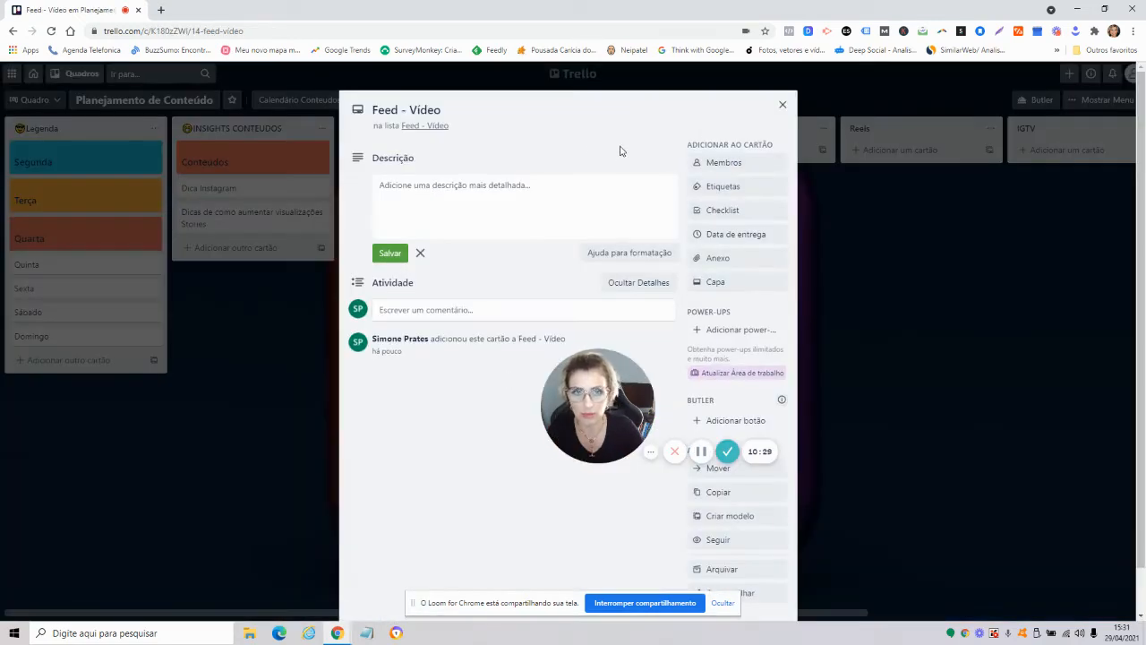
pyautogui.click(753, 285)
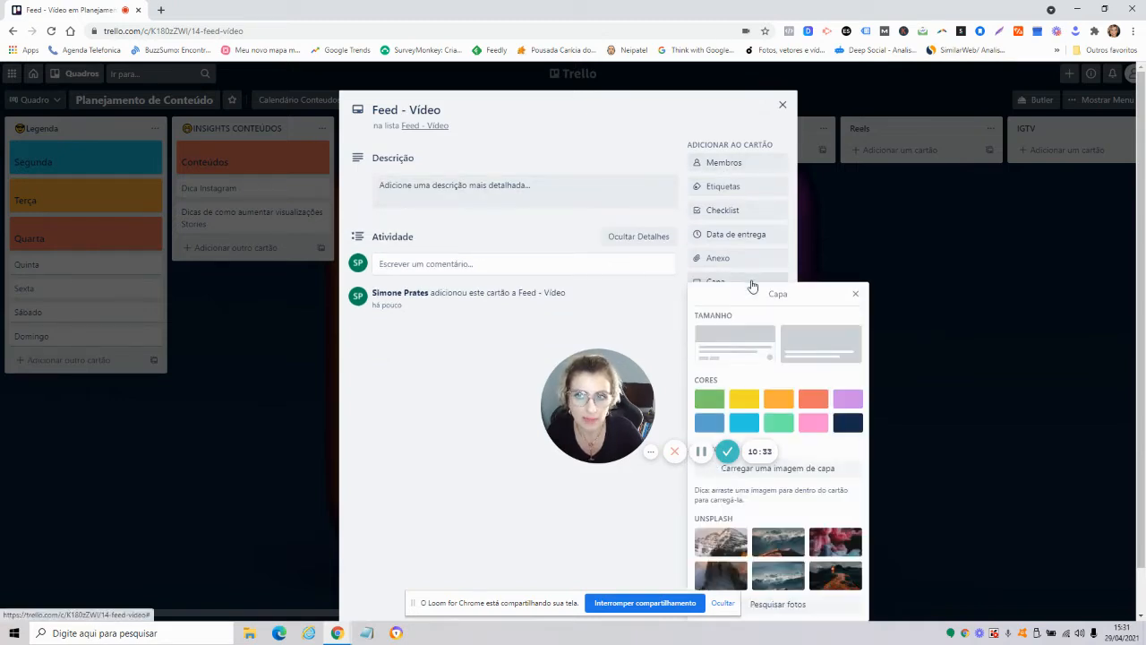
pyautogui.click(813, 423)
pyautogui.click(834, 327)
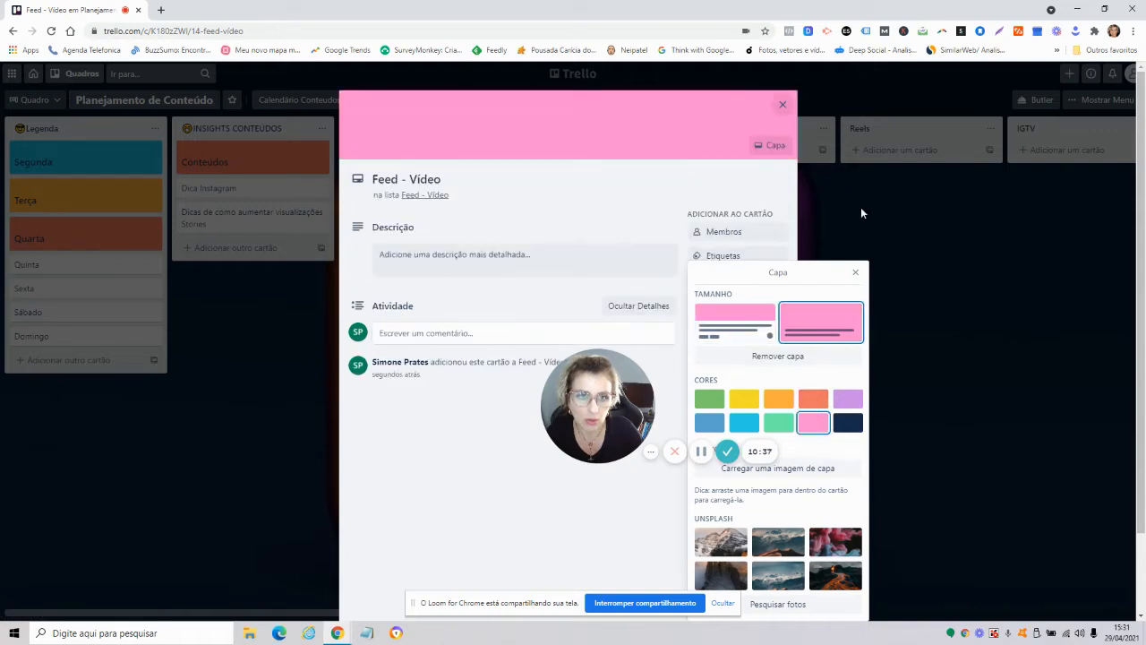
pyautogui.click(782, 104)
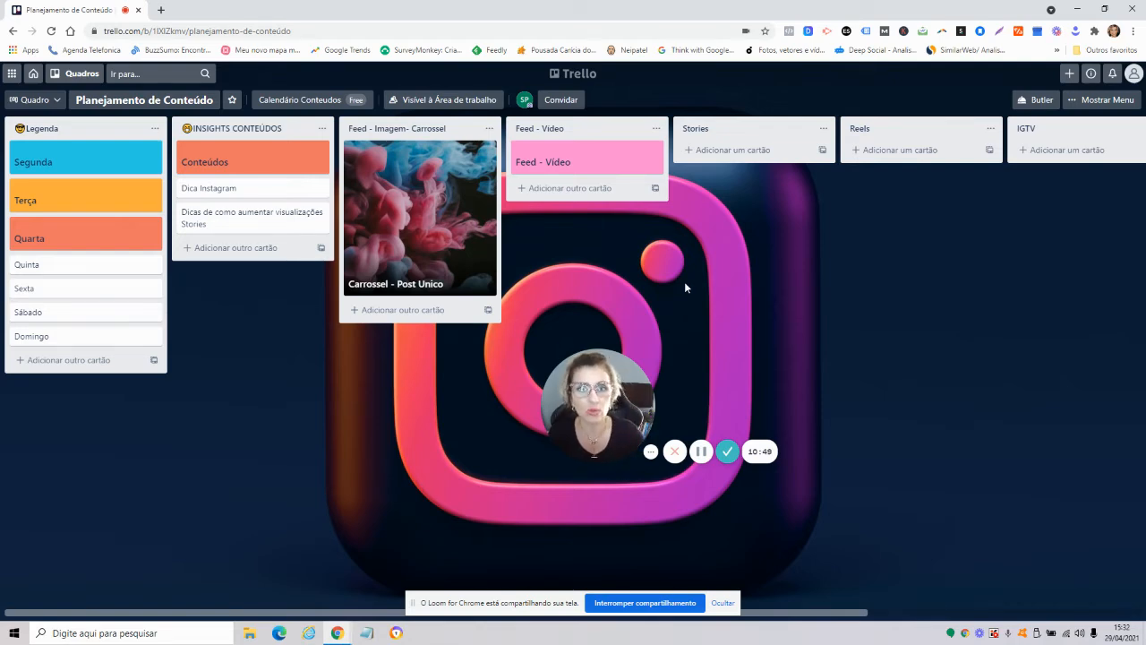
# - Add a card titled "Stories" to the Stories list
pyautogui.click(724, 149)
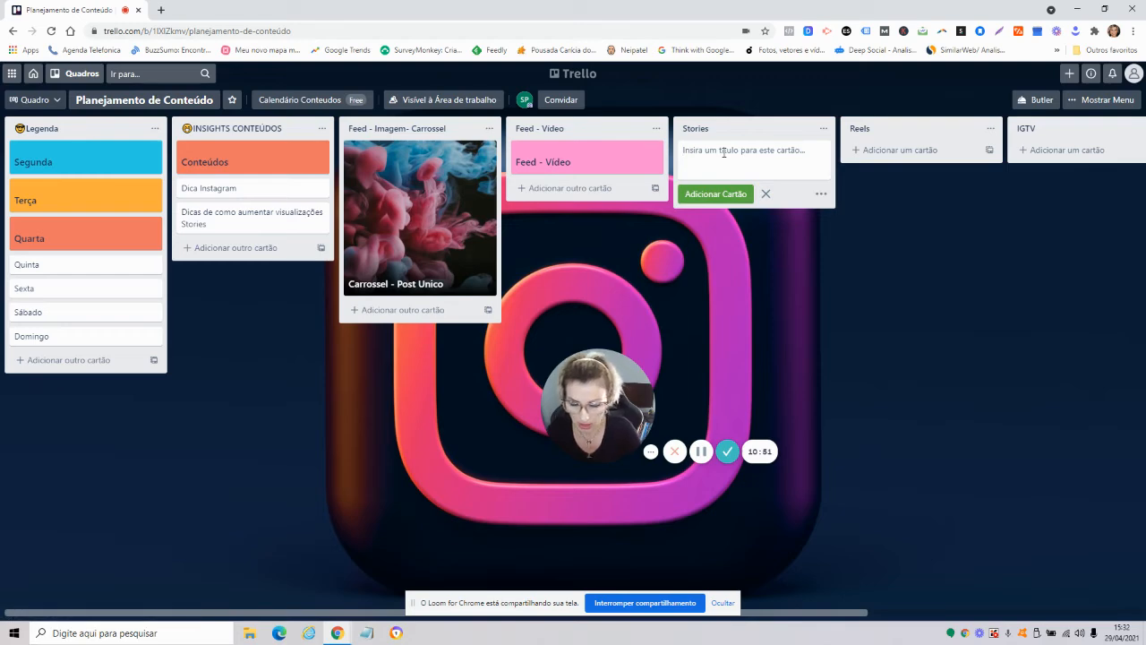
pyautogui.write('Stories')
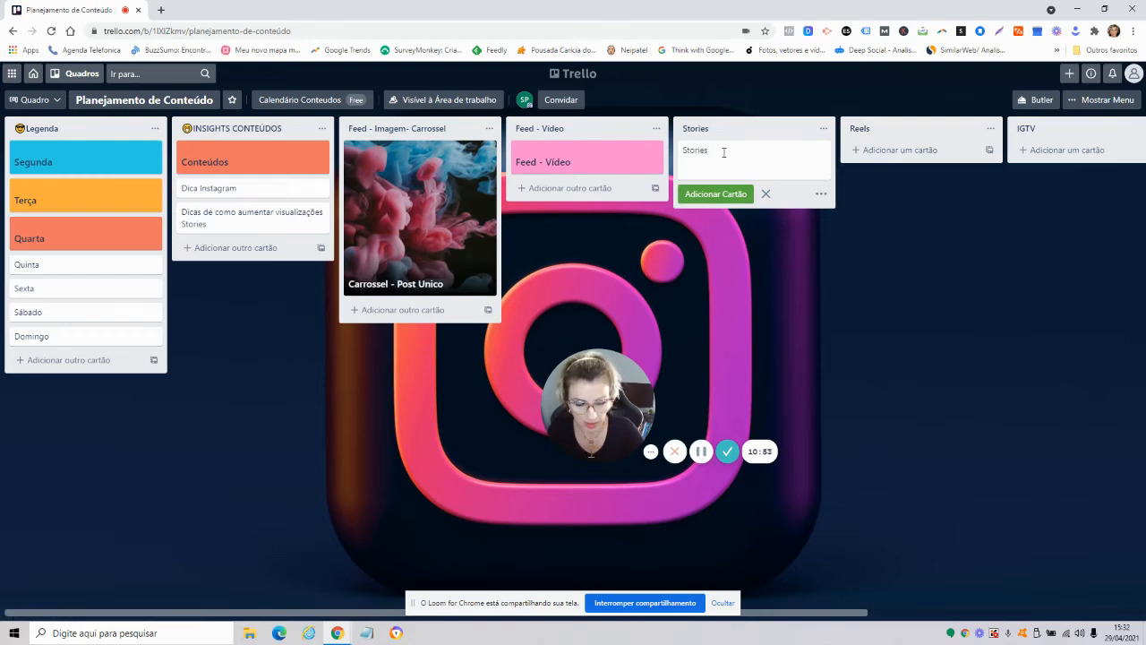
pyautogui.press('Return')
# - Give the Stories card a purple cover in the full-card size and return to the board
pyautogui.click(724, 151)
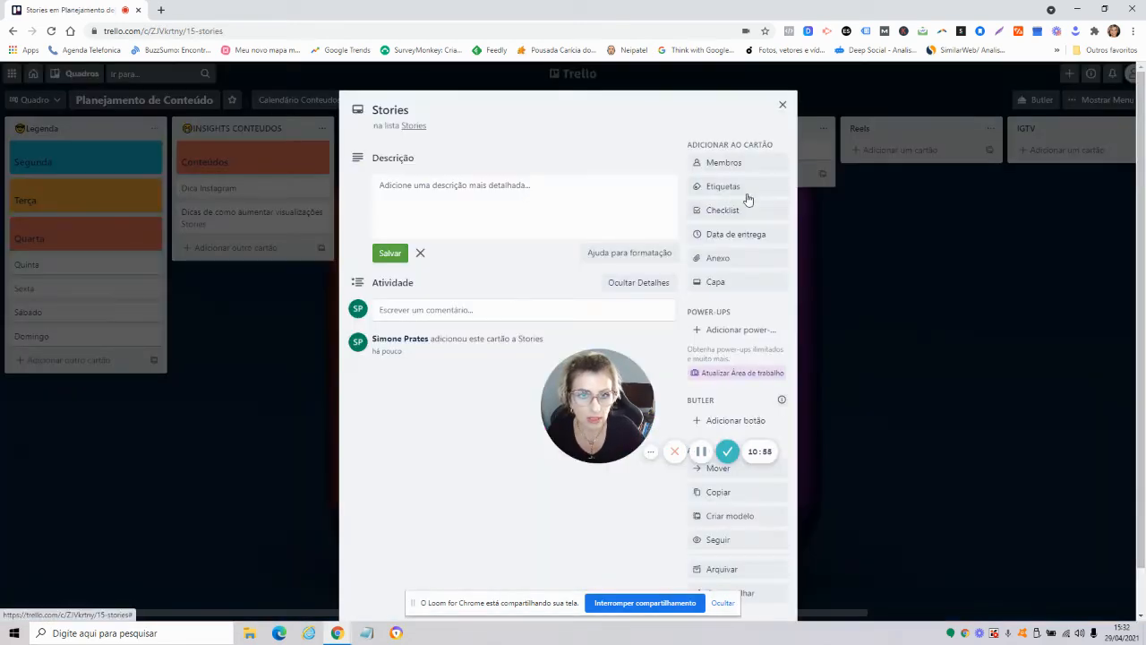
pyautogui.click(745, 188)
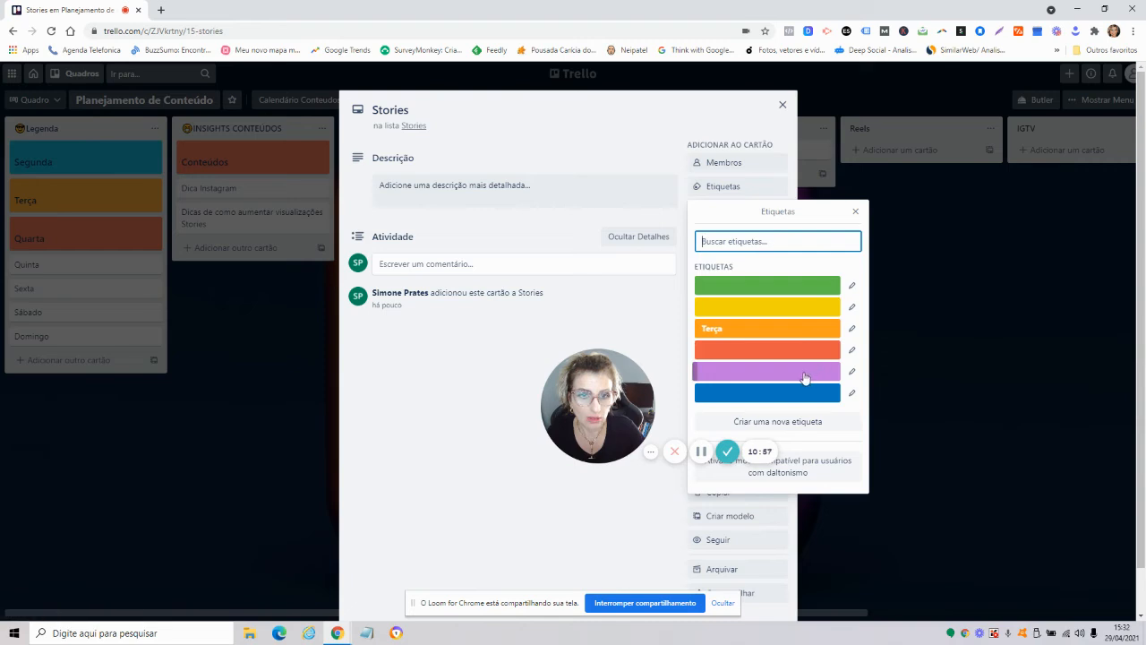
pyautogui.click(773, 114)
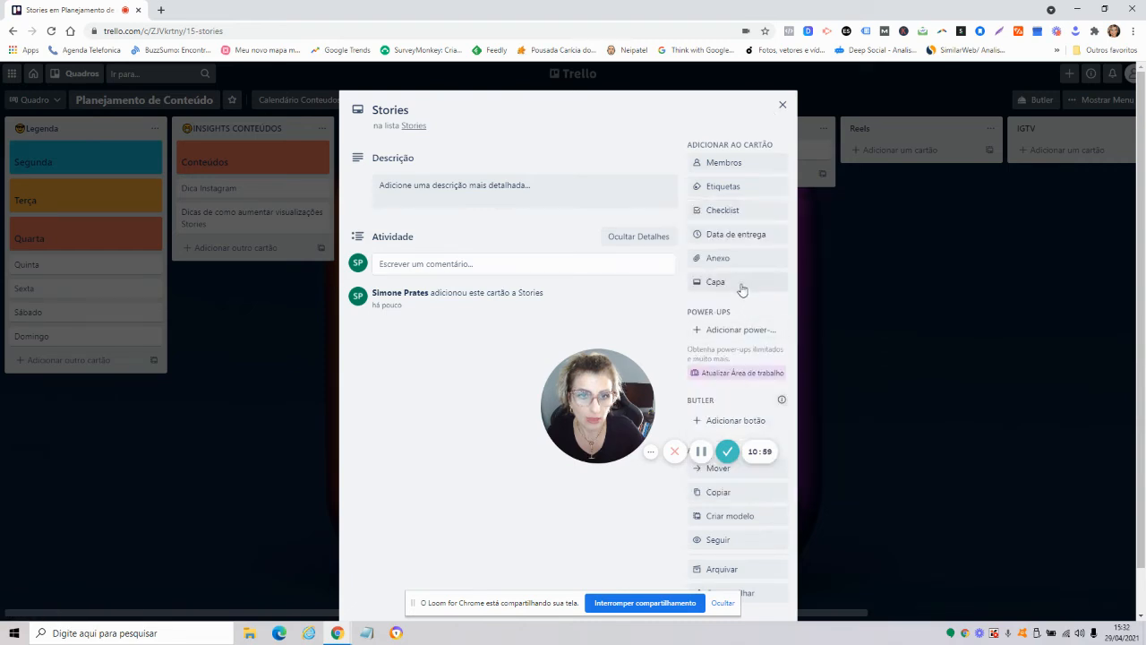
pyautogui.click(743, 286)
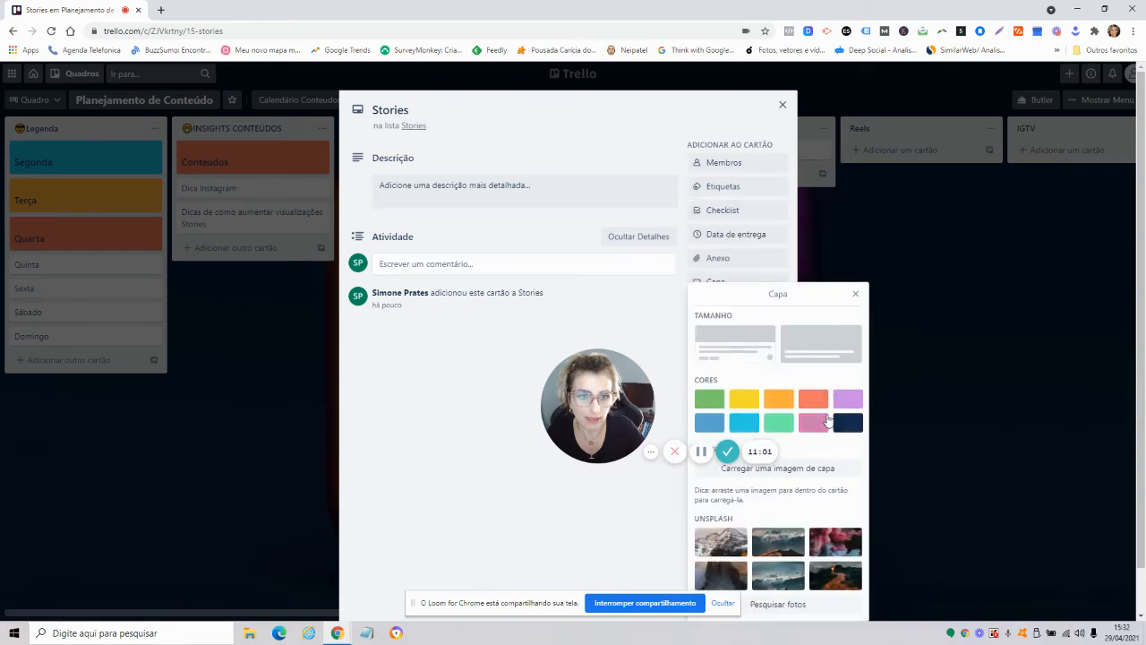
pyautogui.click(848, 398)
pyautogui.click(820, 323)
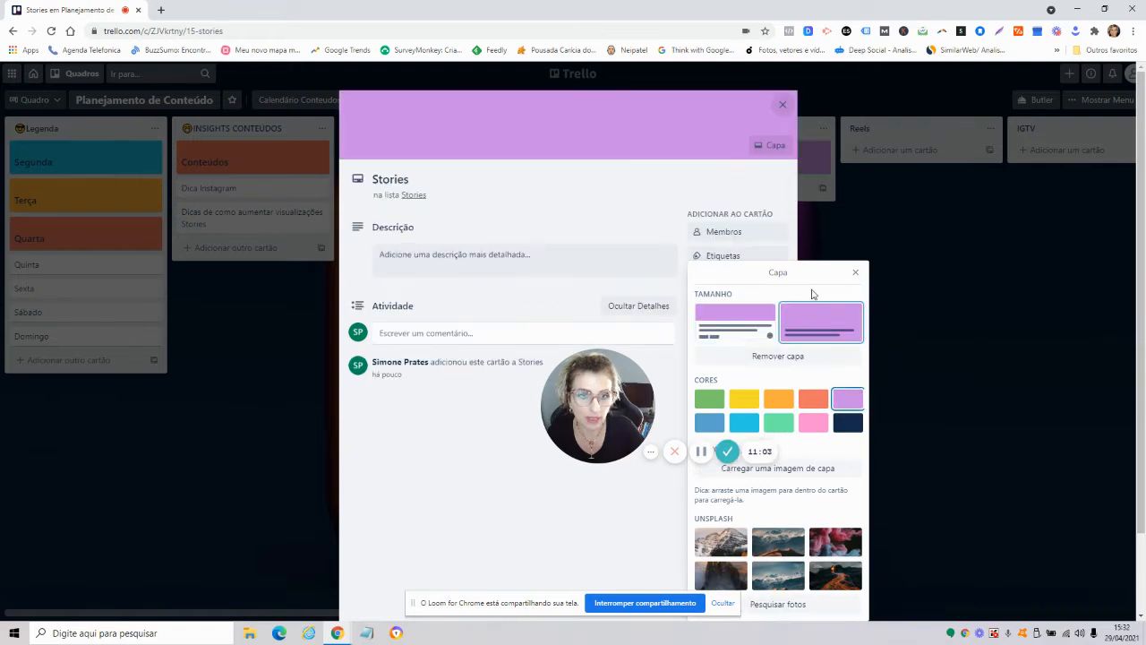
pyautogui.click(783, 106)
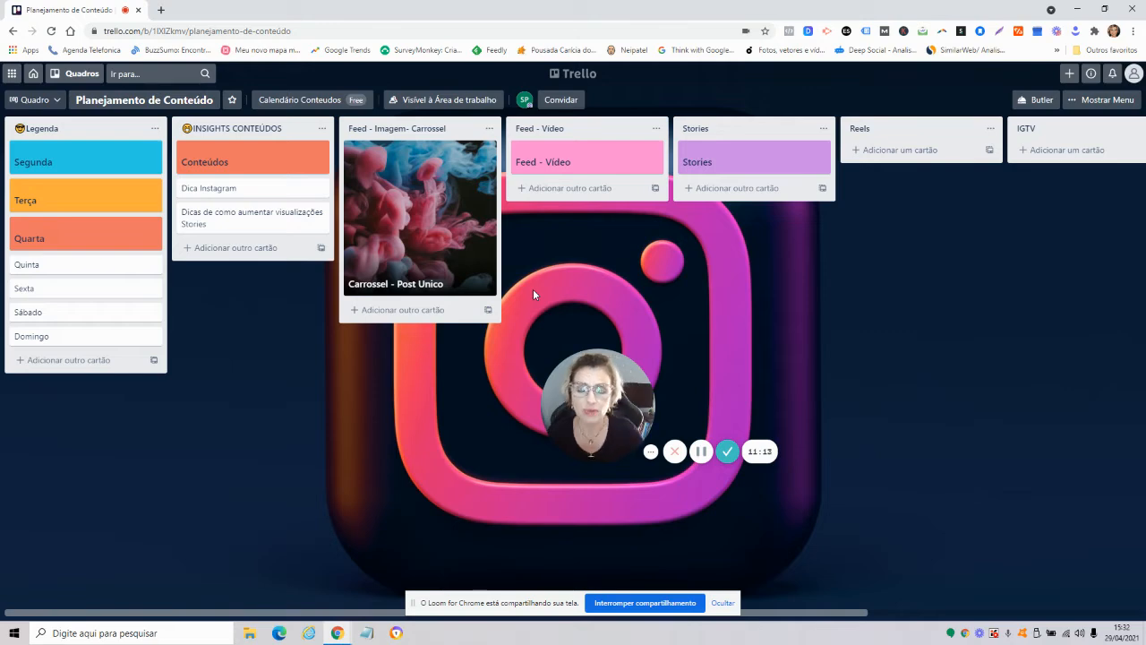
# - Remove the image cover from the Carrossel - Post Unico card and return to the board
pyautogui.click(450, 211)
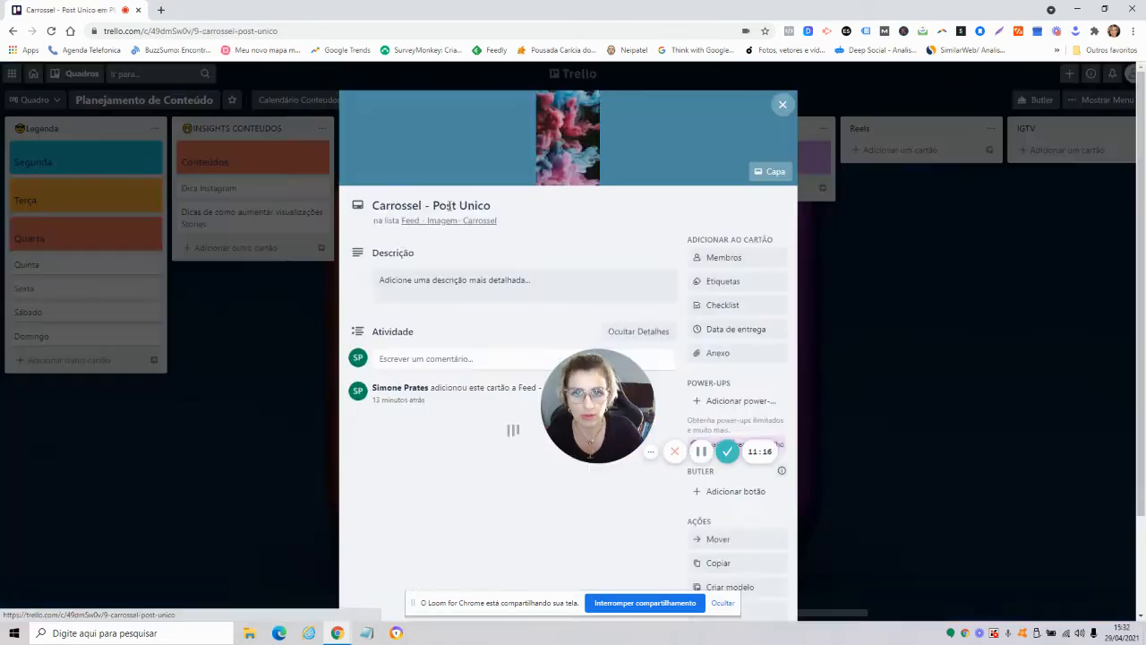
pyautogui.click(759, 173)
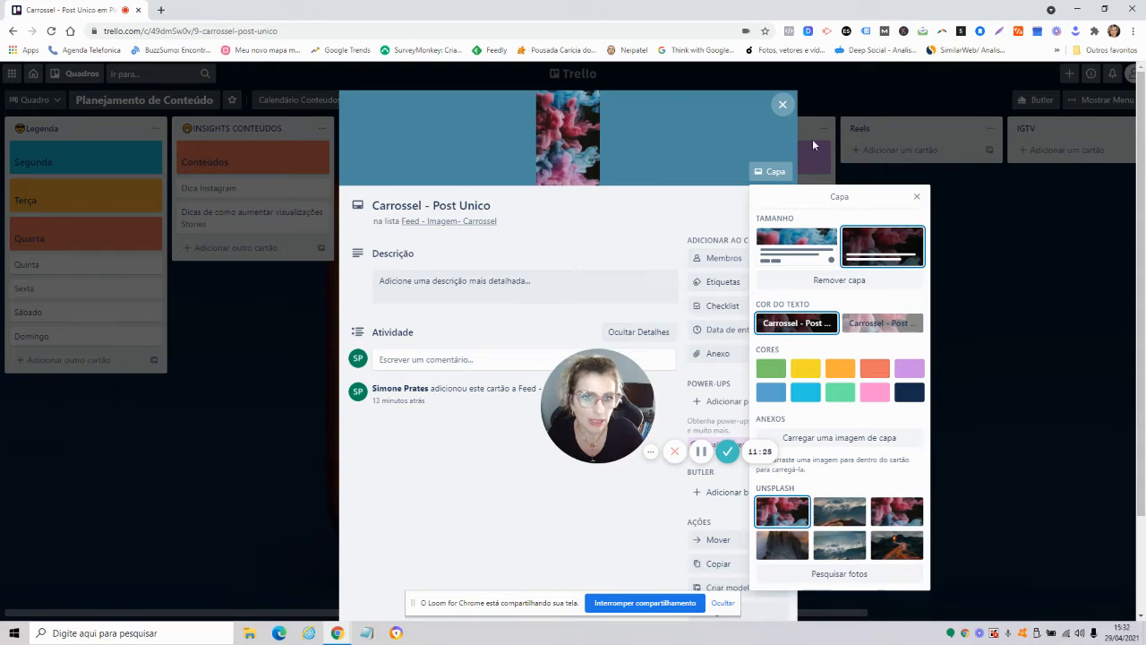
pyautogui.click(861, 282)
pyautogui.click(782, 105)
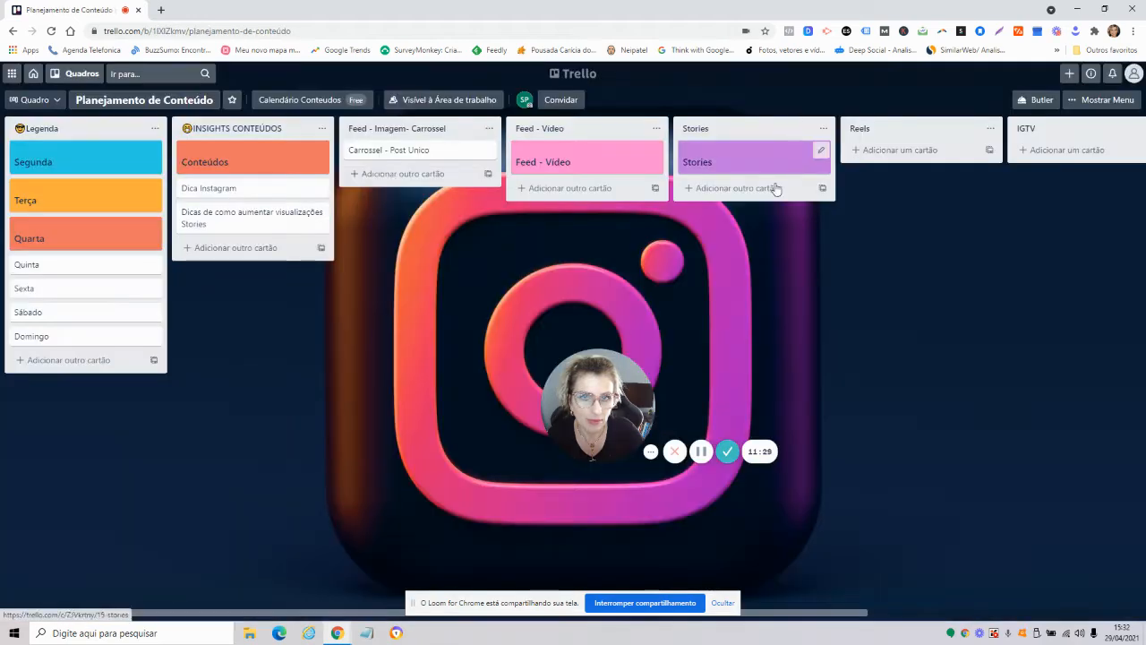
# - Give the Carrossel - Post Unico card the Unsplash desert and mountain photo as cover, sized above the title, and return to the board
pyautogui.click(391, 152)
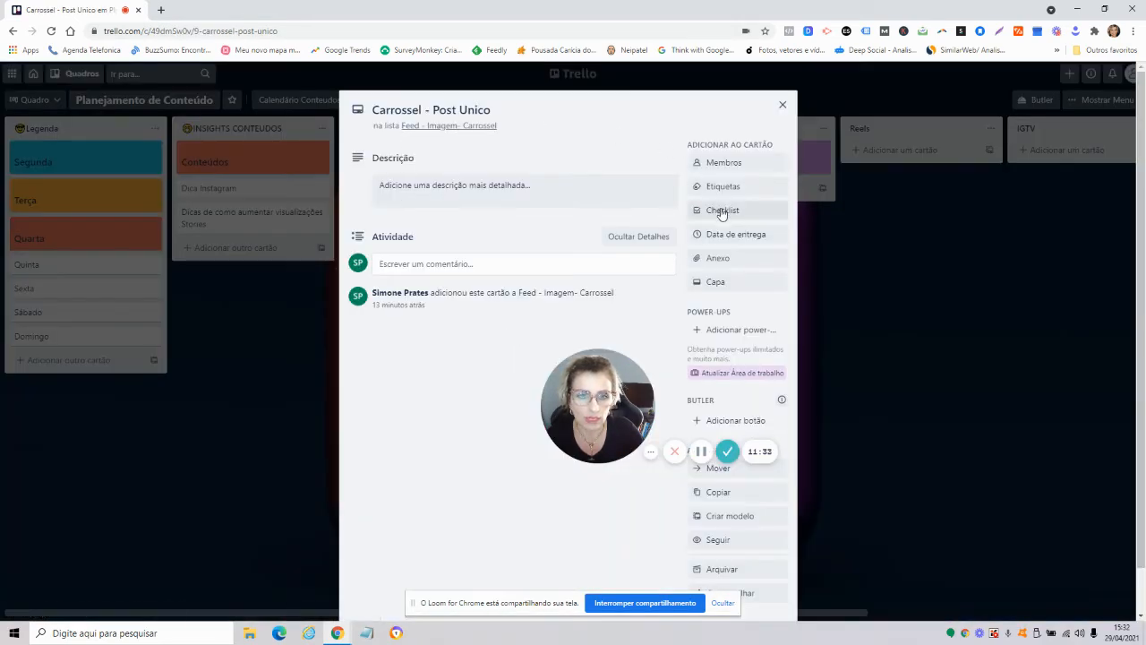
pyautogui.click(734, 287)
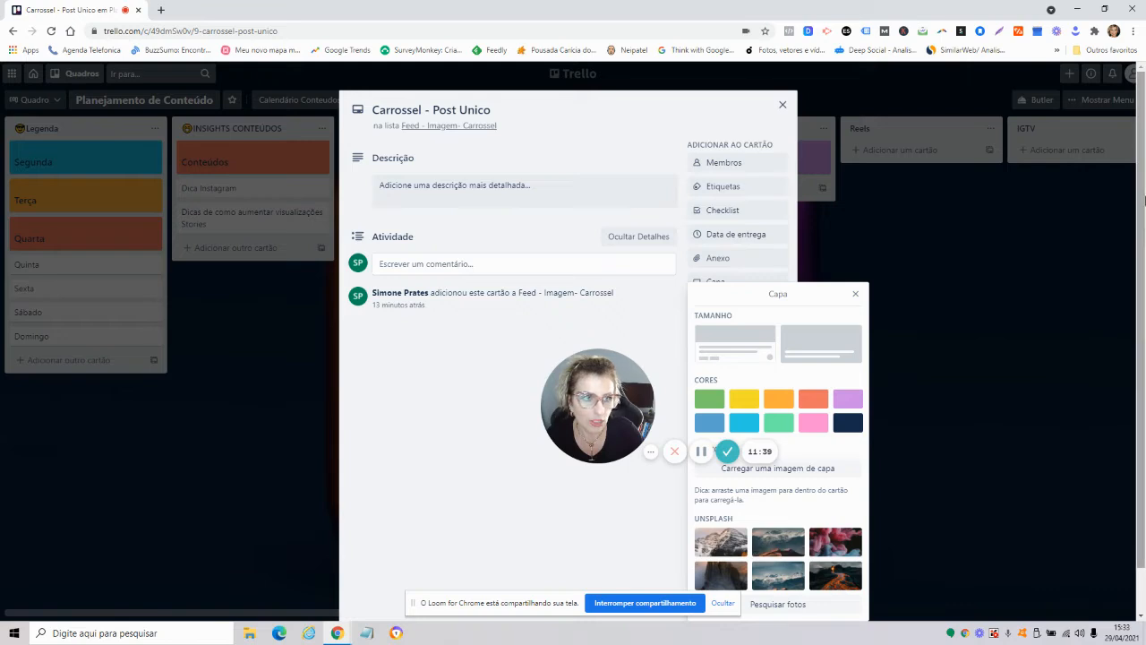
pyautogui.scroll(-2, 1140, 173)
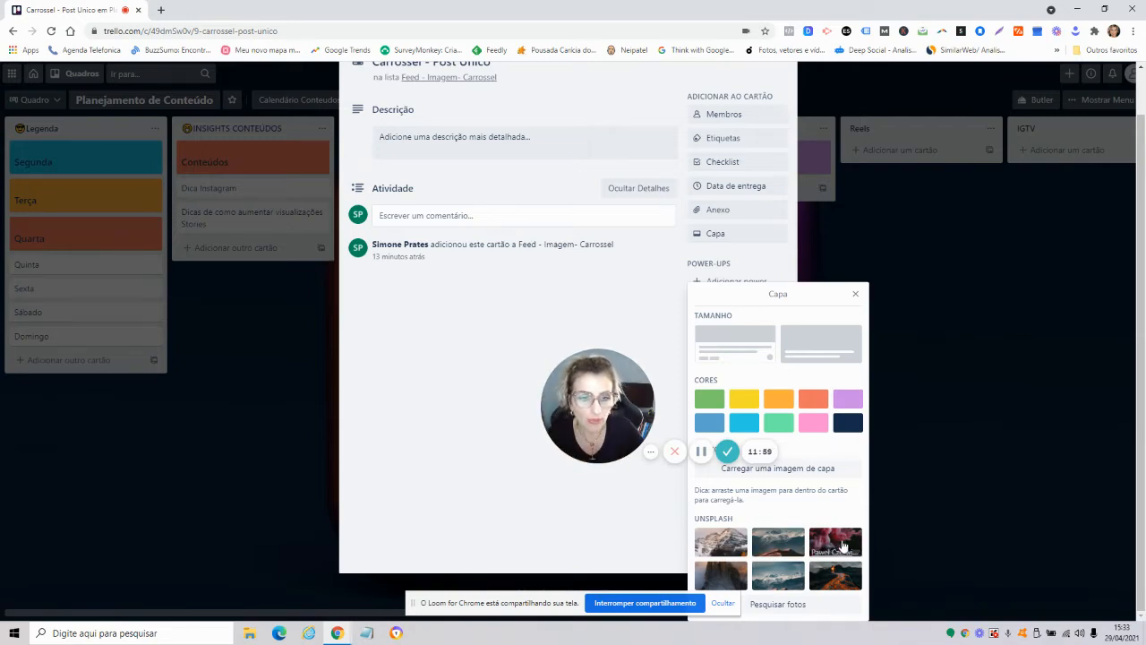
pyautogui.click(779, 542)
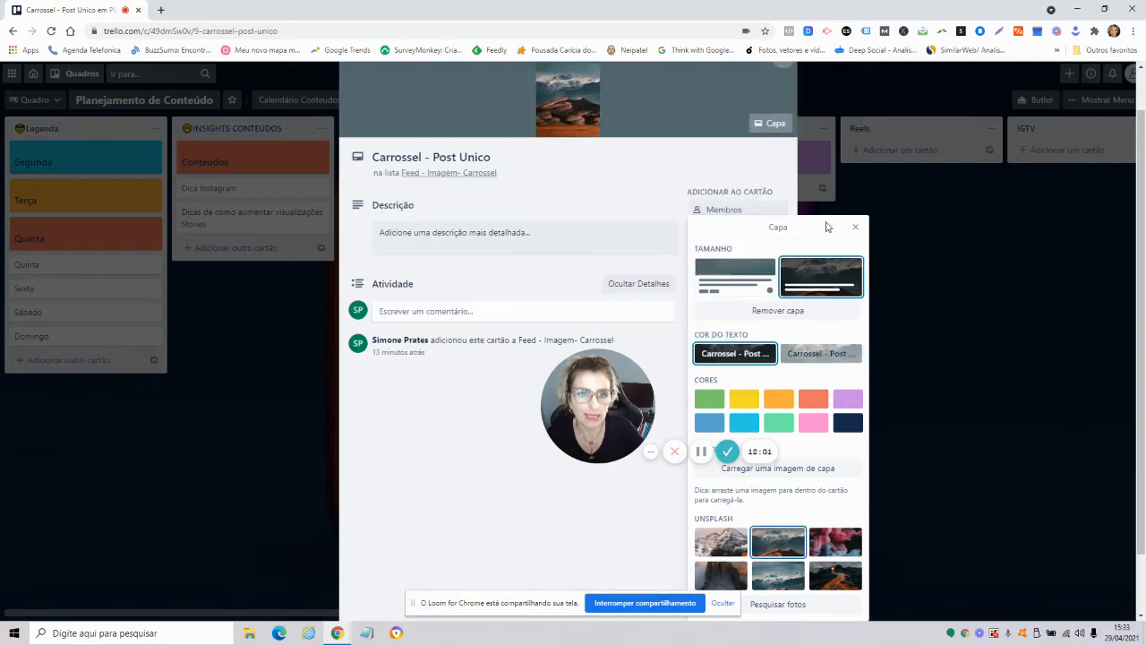
pyautogui.click(747, 281)
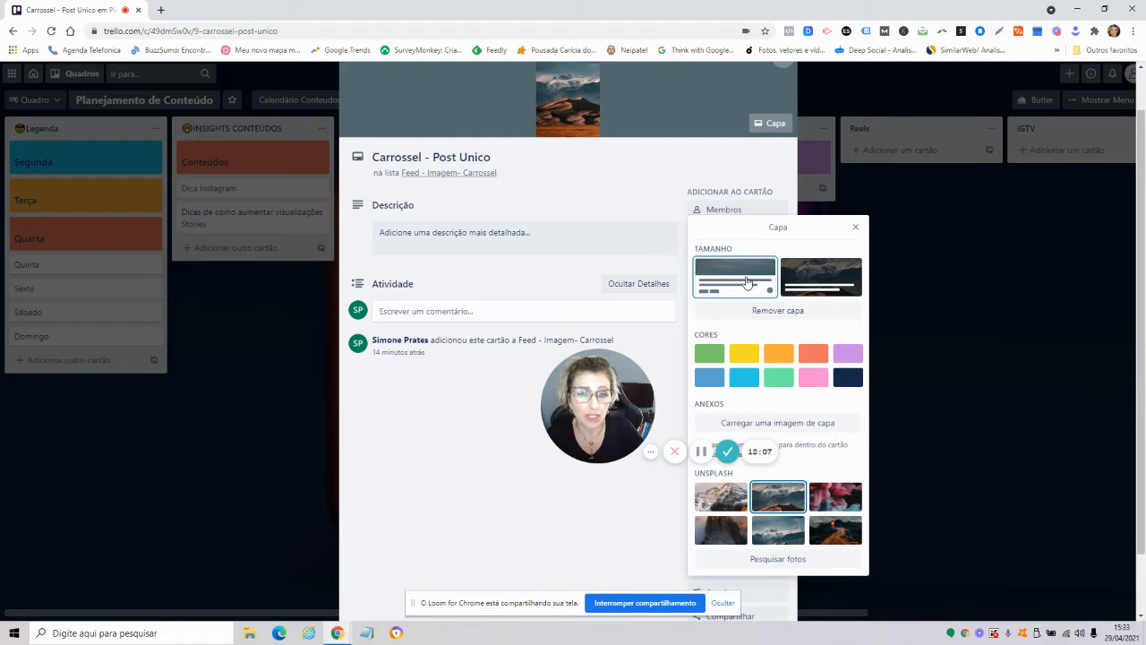
pyautogui.click(855, 226)
pyautogui.click(784, 61)
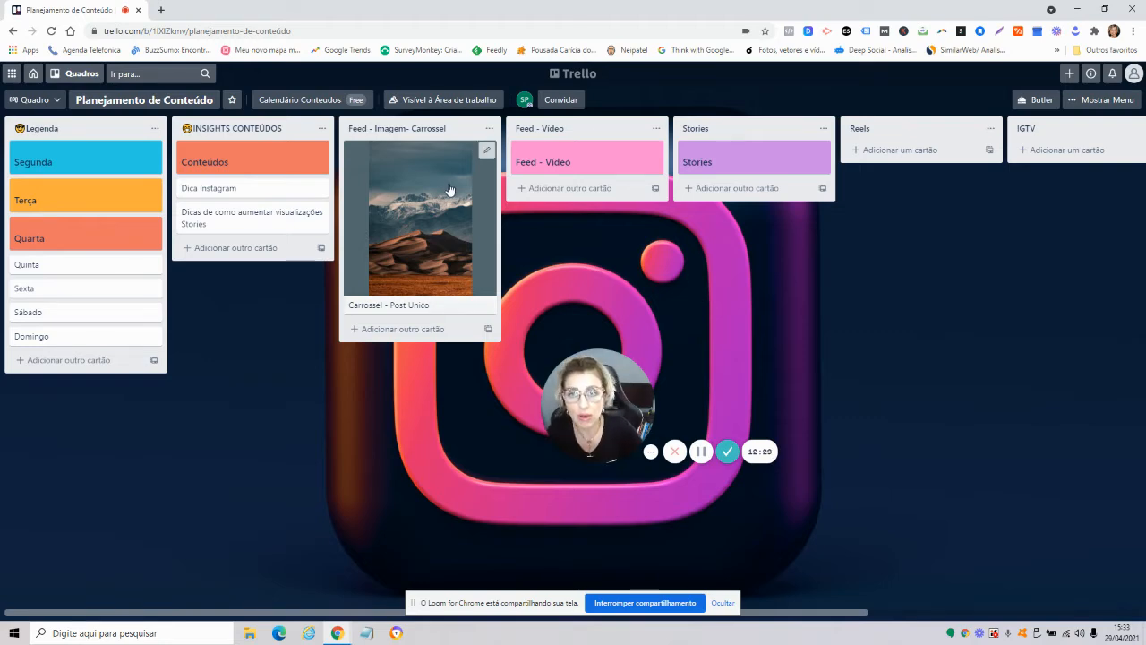
# - Replace the photo cover of the Carrossel - Post Unico card with a light blue cover in the full-card size
pyautogui.click(488, 171)
pyautogui.click(772, 172)
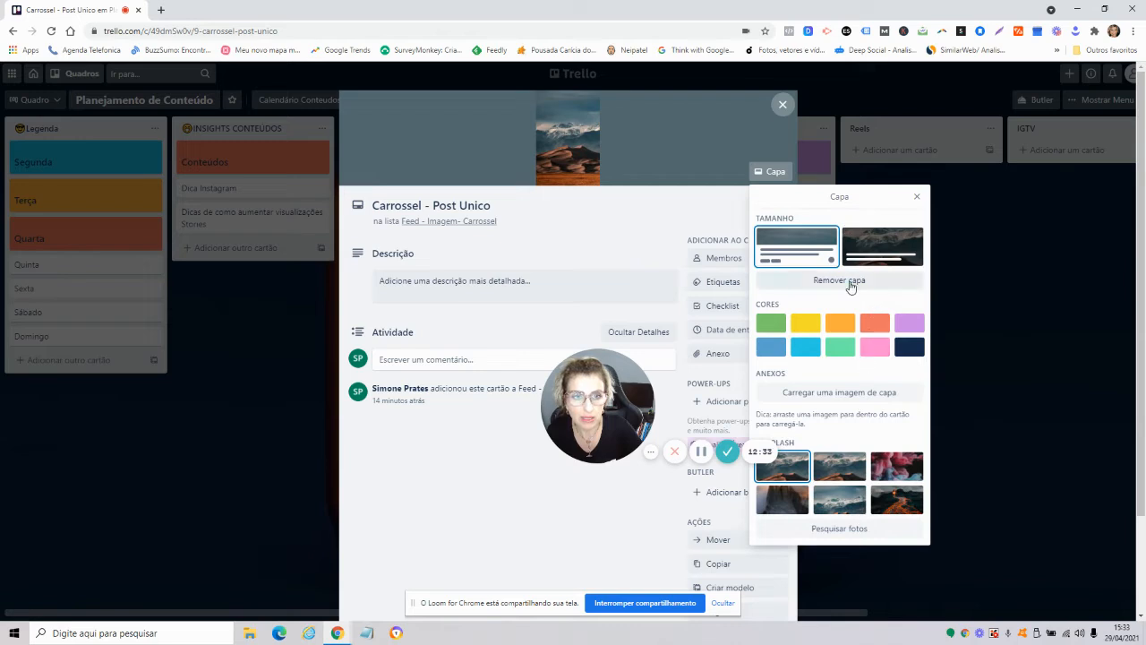
pyautogui.click(851, 284)
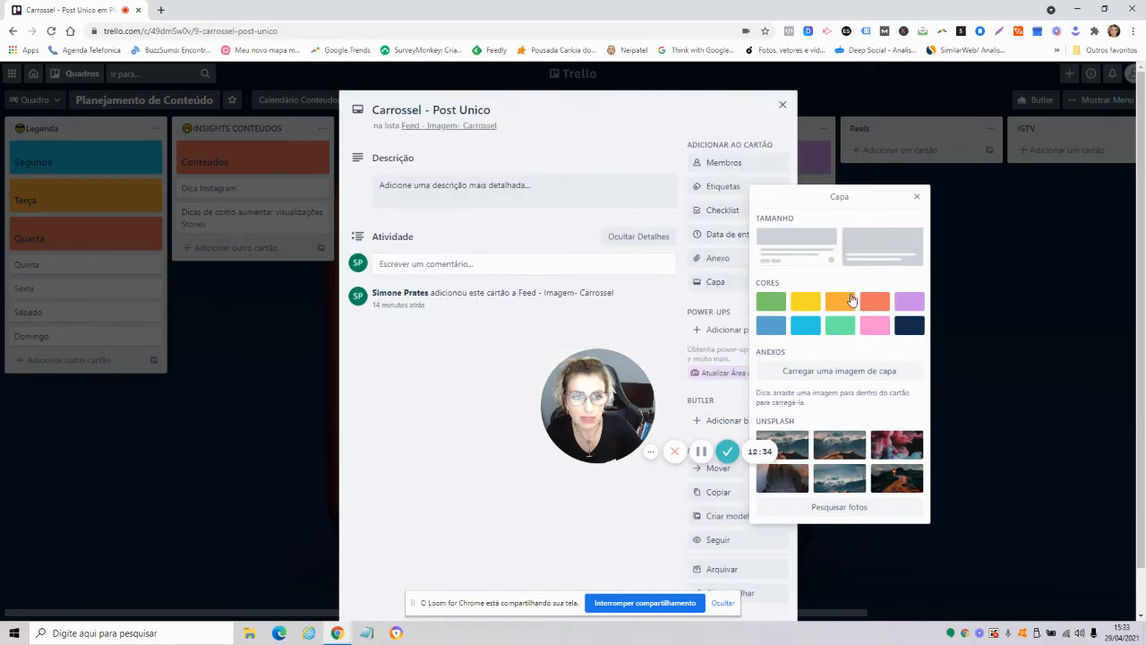
pyautogui.click(805, 325)
pyautogui.click(902, 236)
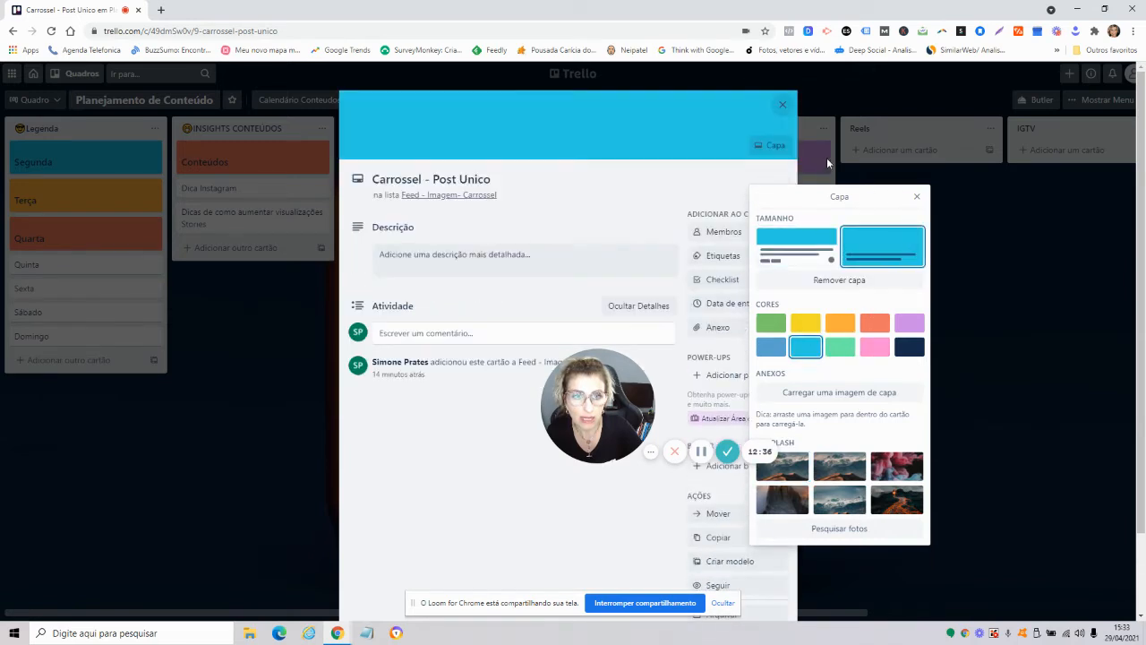
# - Close the Carrossel - Post Unico card and look over the board's lists through to Arquivados da Semana
pyautogui.click(782, 104)
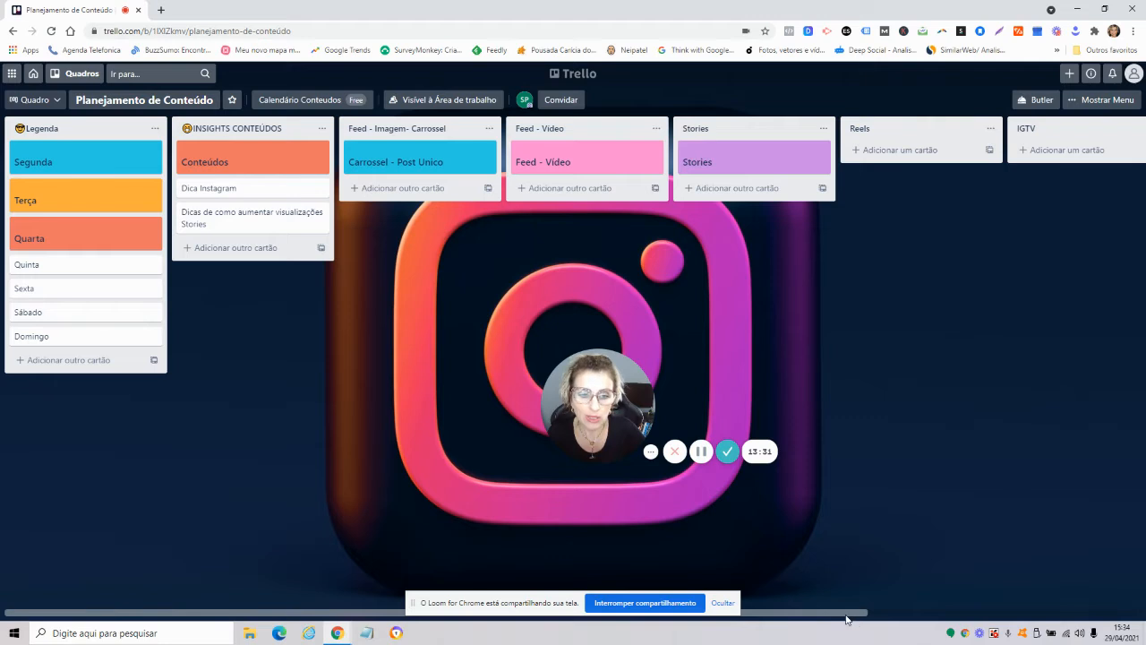
pyautogui.moveTo(848, 615); pyautogui.dragTo(1044, 622)
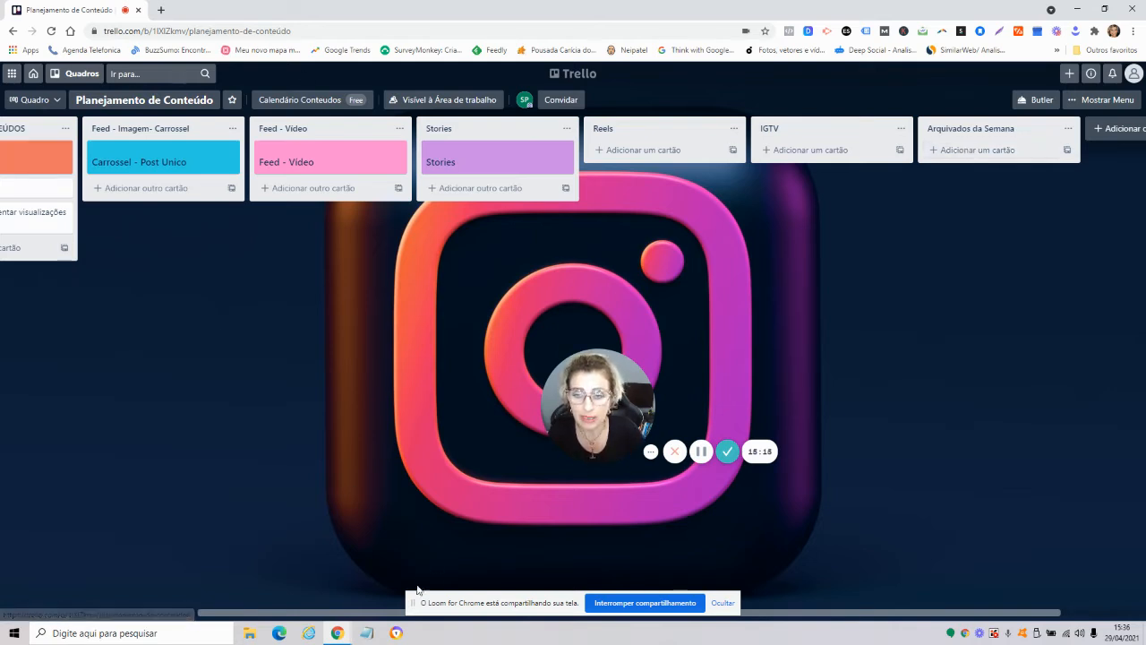
pyautogui.moveTo(377, 616); pyautogui.dragTo(184, 617)
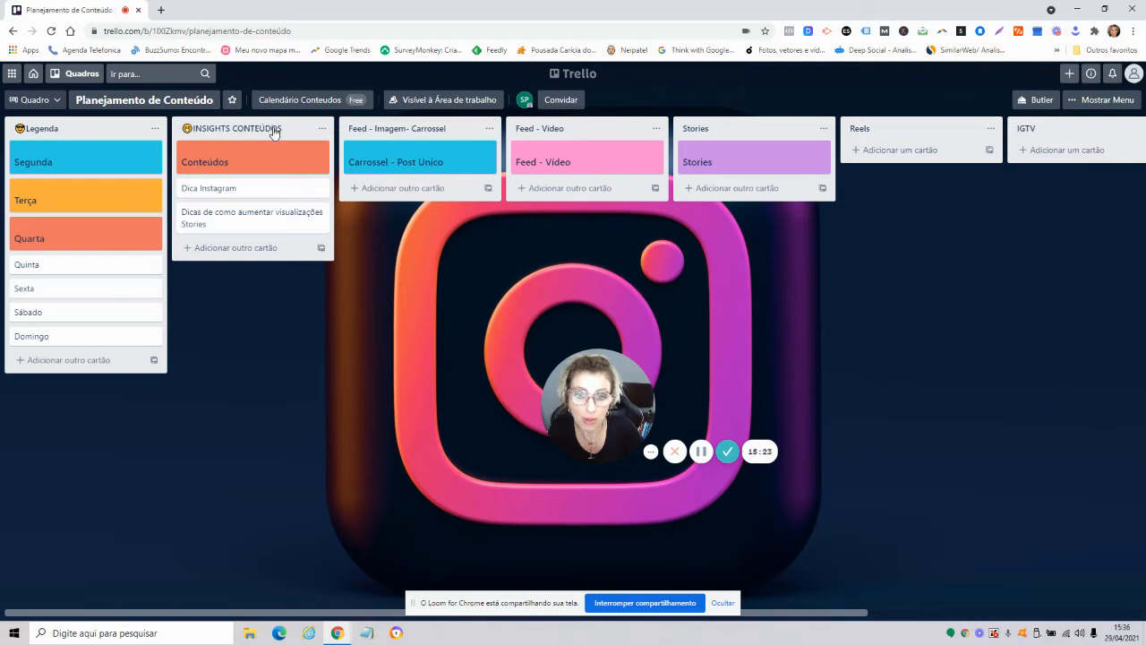
# - Replace the title of the Feed - Imagem- Carrossel list with the eyes emoji (olhos)
pyautogui.click(399, 134)
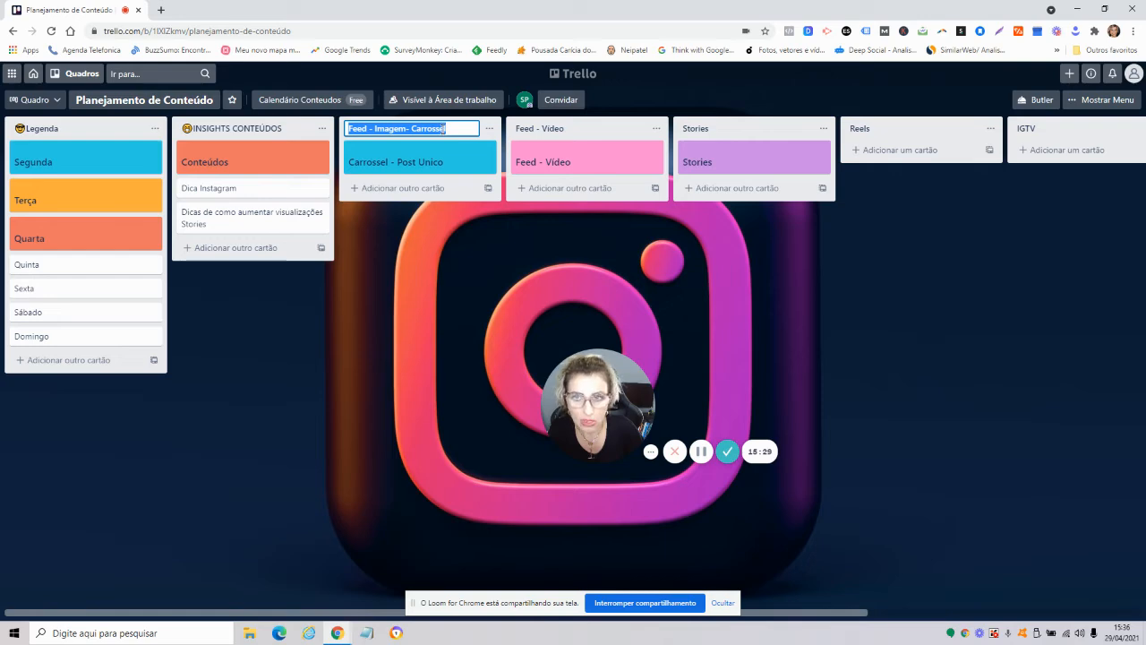
pyautogui.rightClick(441, 128)
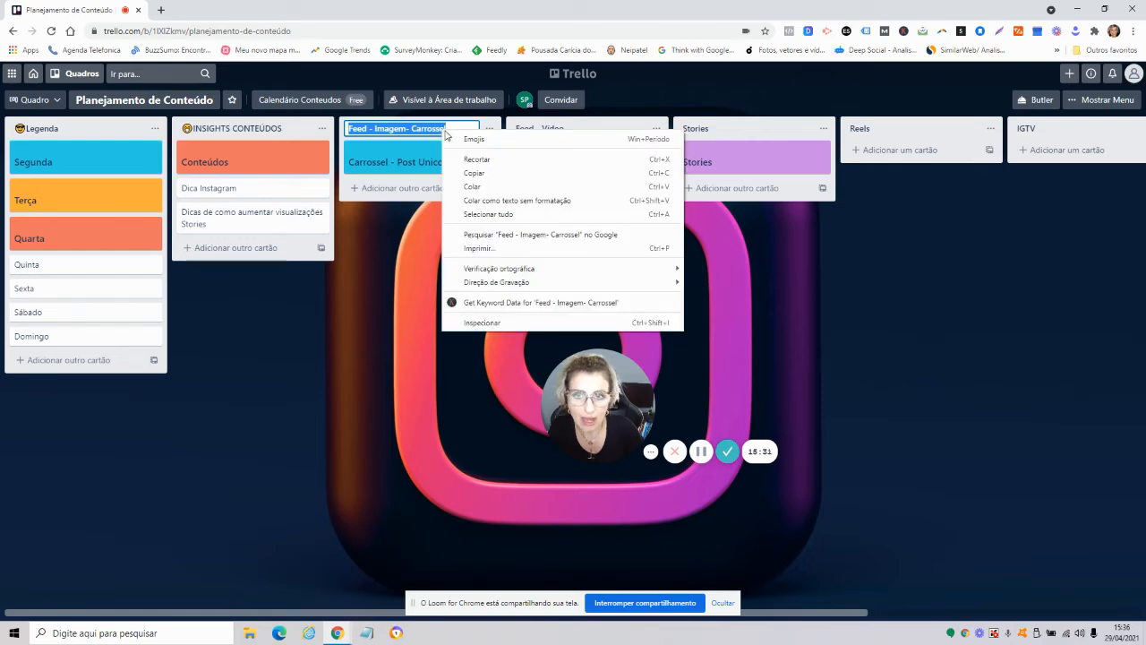
pyautogui.click(474, 140)
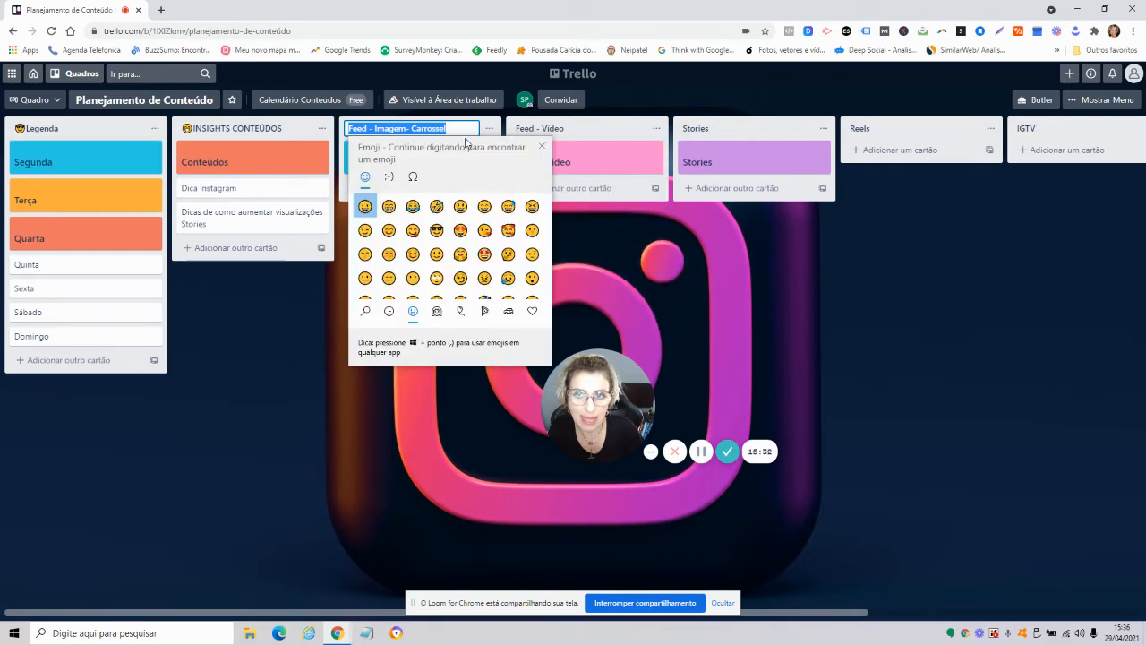
pyautogui.click(437, 314)
pyautogui.click(388, 314)
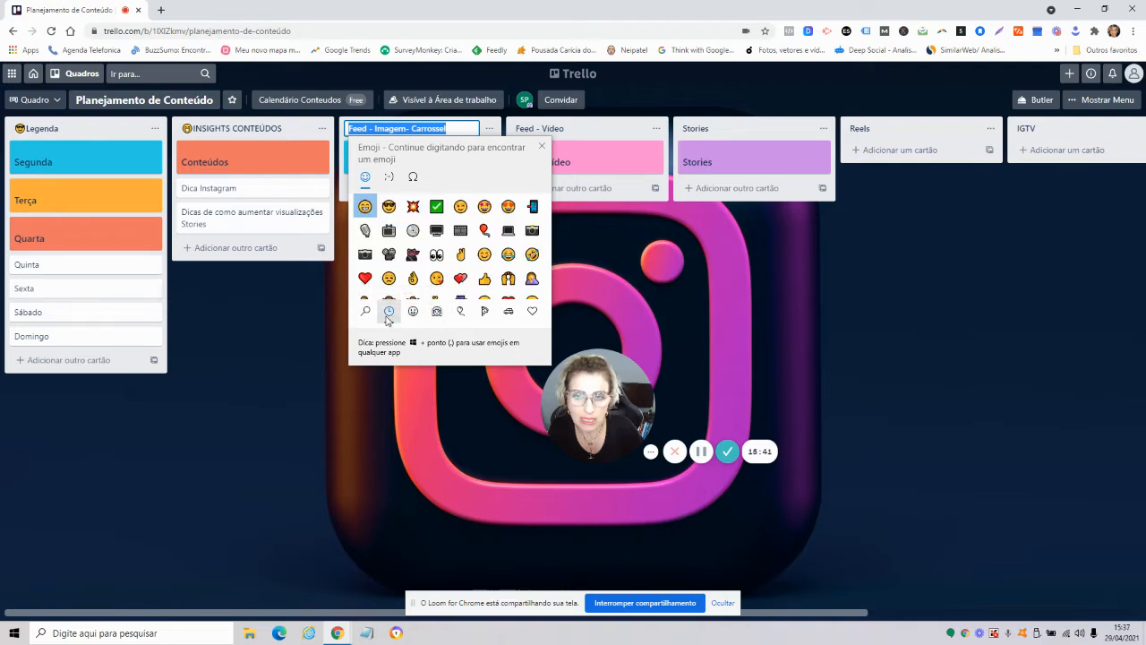
pyautogui.click(436, 256)
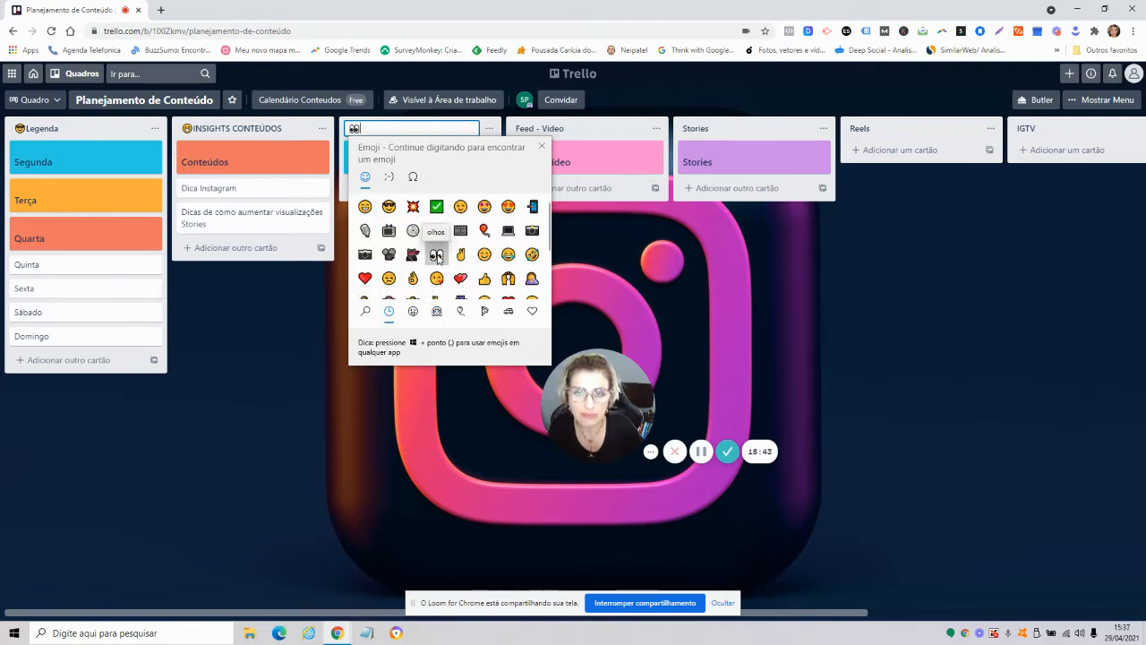
# - Complete the list title after the eyes emoji with "Feed - Imagem/ Carrossel" and save it
pyautogui.write('F')
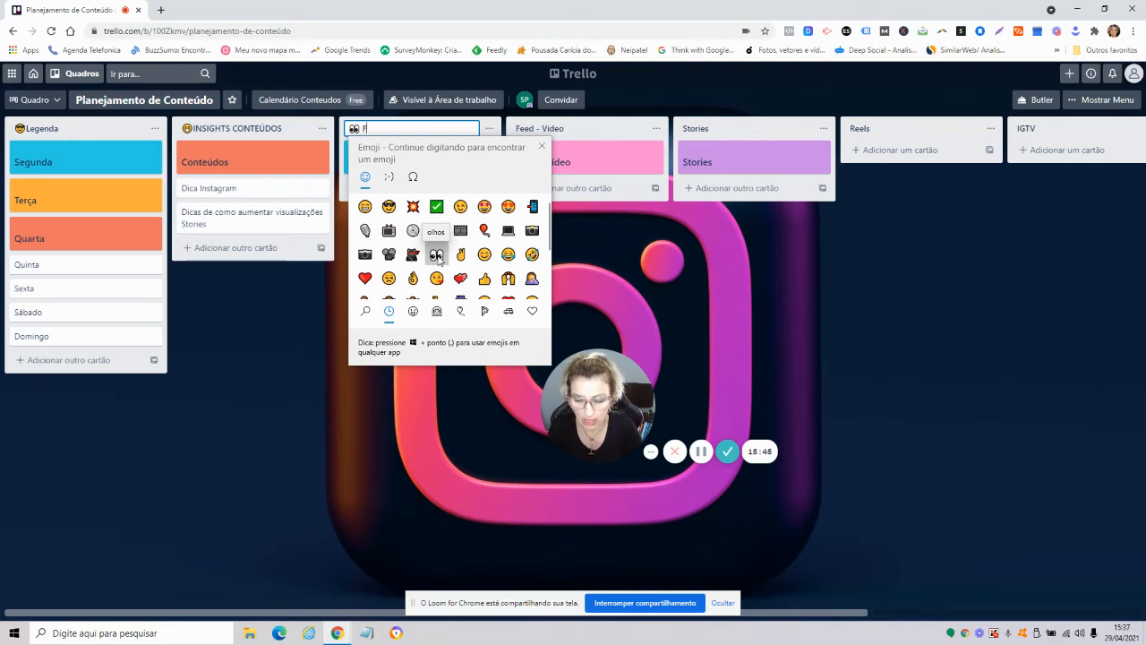
pyautogui.write('eed')
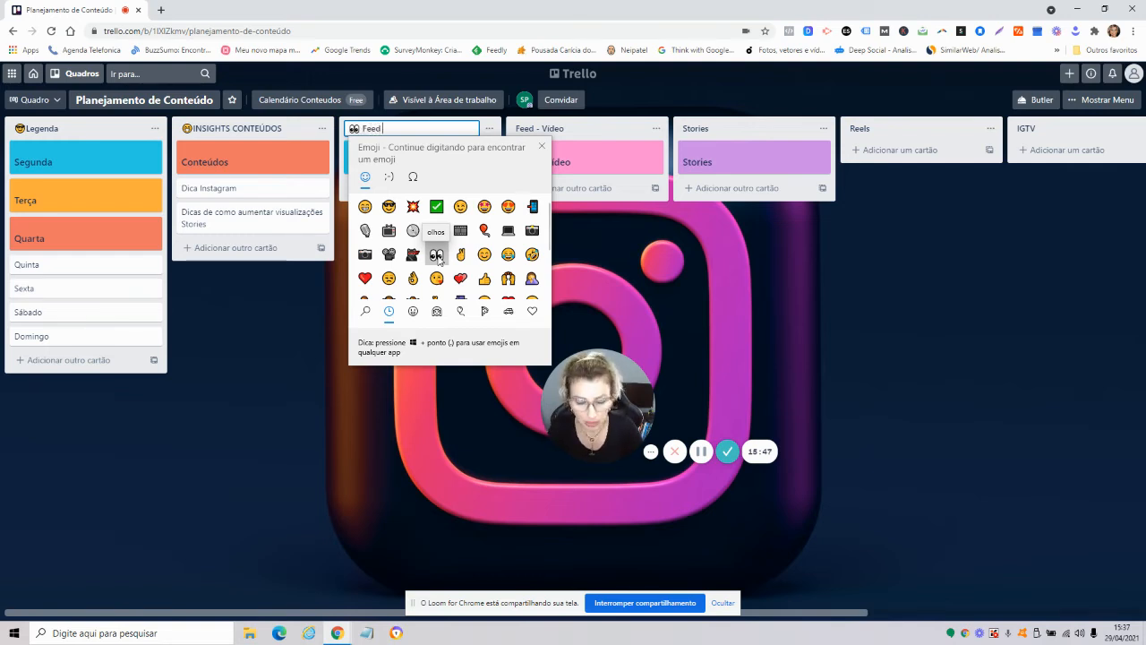
pyautogui.write(' - ')
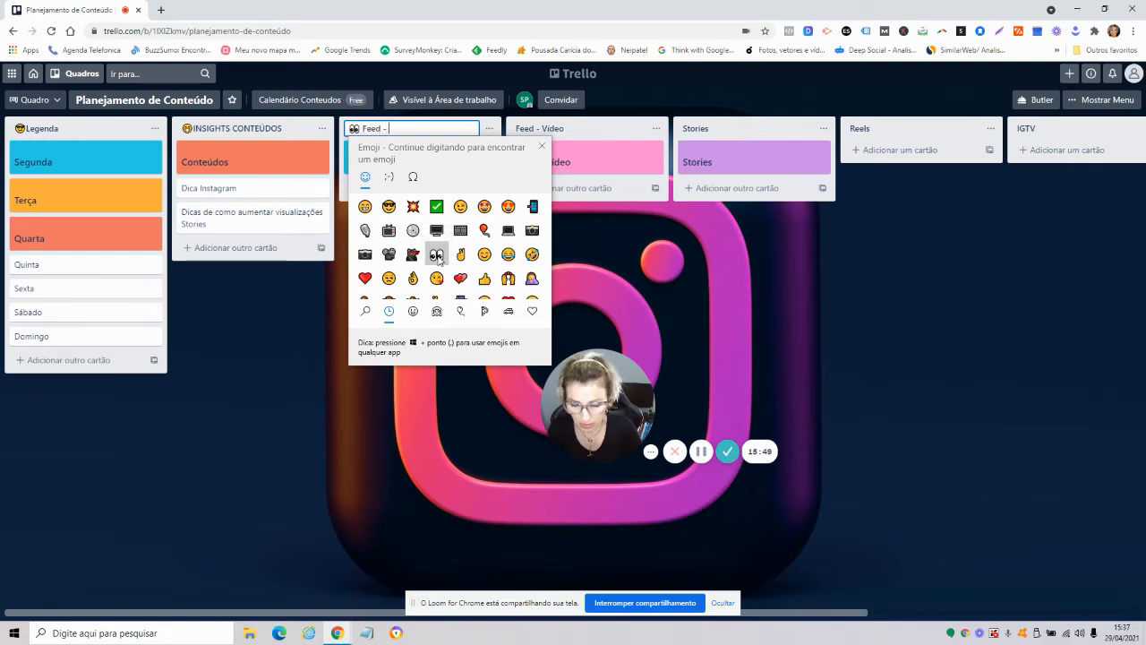
pyautogui.write('C')
pyautogui.press('BackSpace')
pyautogui.write('Imagem')
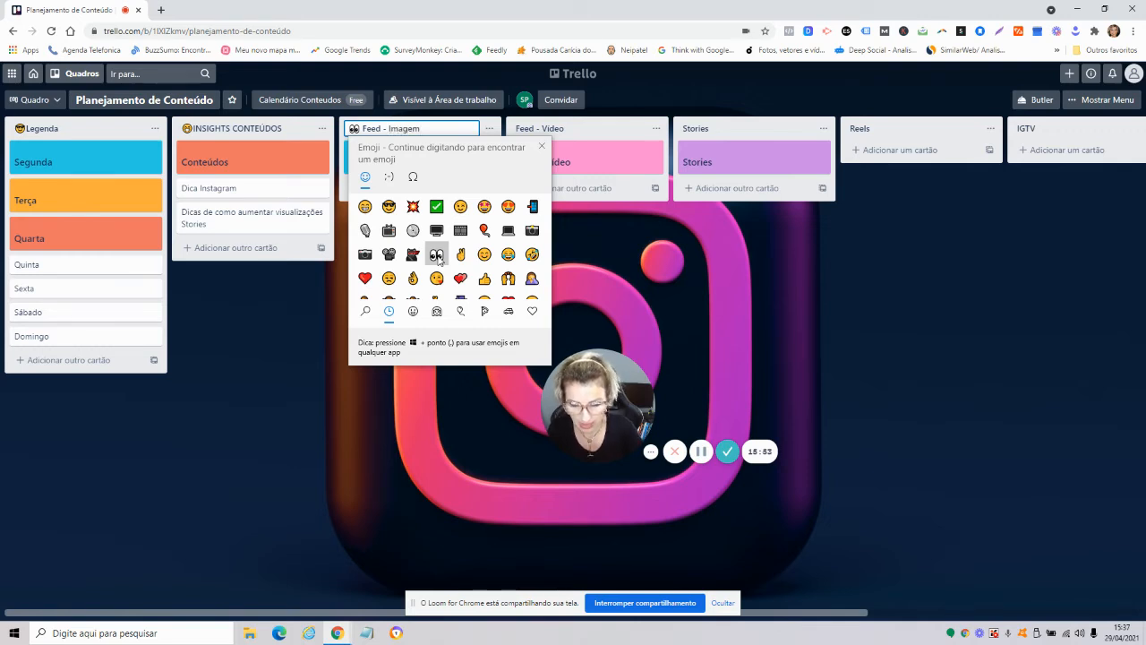
pyautogui.write('/ Carrossel')
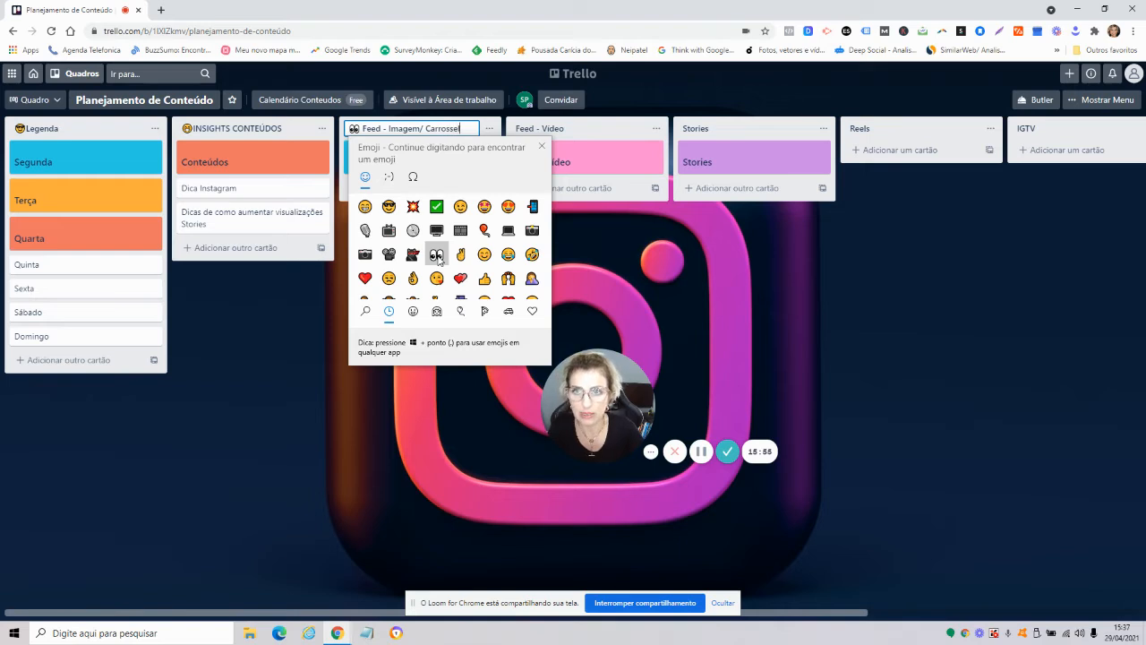
pyautogui.press('Return')
pyautogui.click(358, 375)
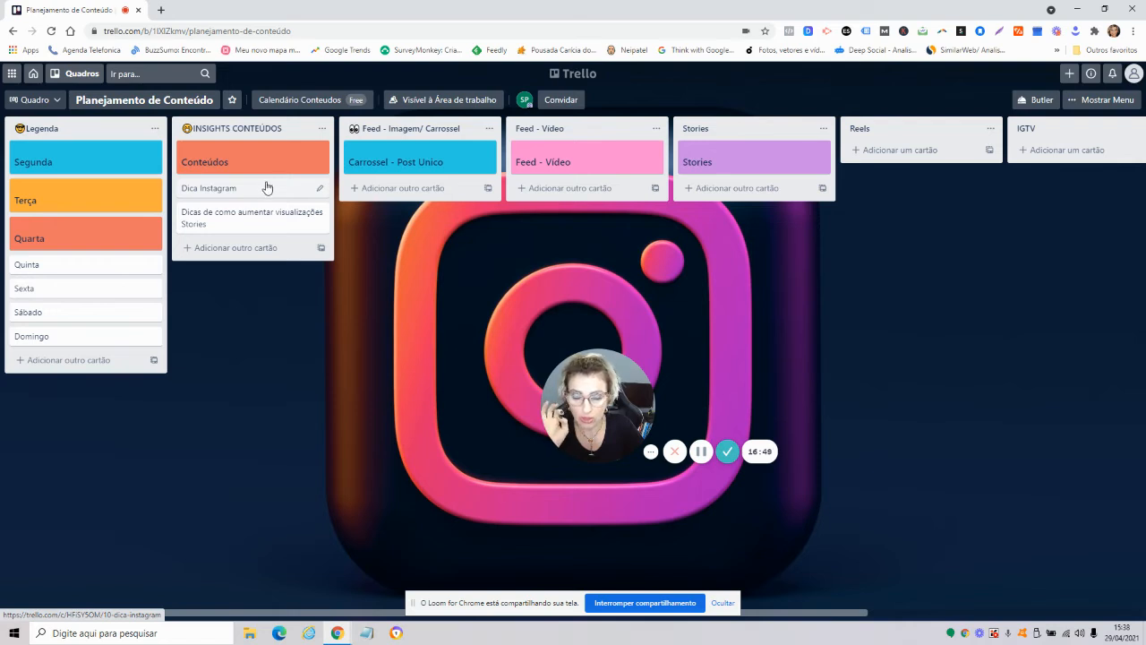
# - Move the Dica Instagram card from the INSIGHTS CONTEÚDOS list to the Stories list and open it
pyautogui.moveTo(265, 186); pyautogui.dragTo(282, 194)
pyautogui.moveTo(365, 215); pyautogui.dragTo(767, 195)
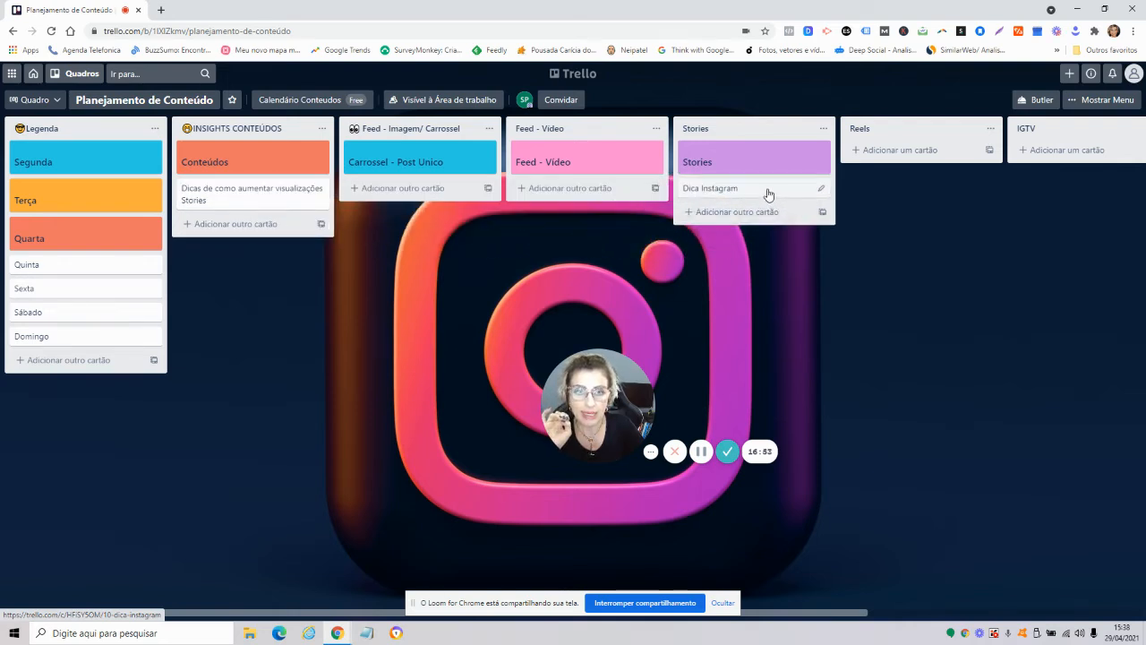
pyautogui.click(768, 192)
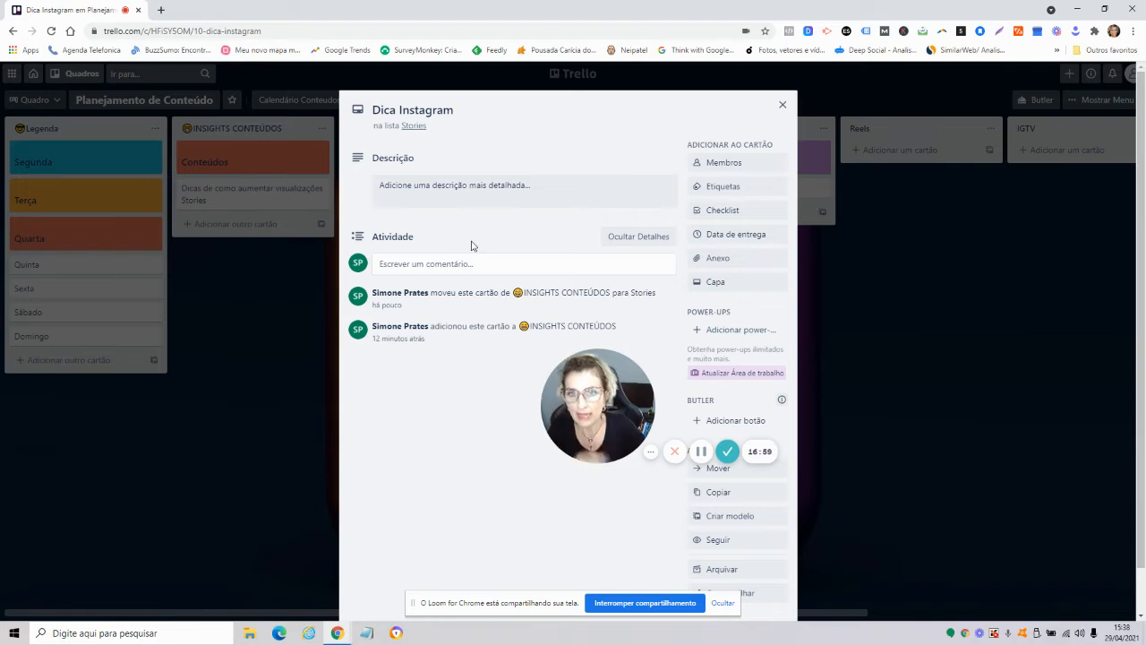
# - Enter the description "Falar sobre como iniciar no instagram" in the Dica Instagram card
pyautogui.click(494, 208)
pyautogui.write('Fa')
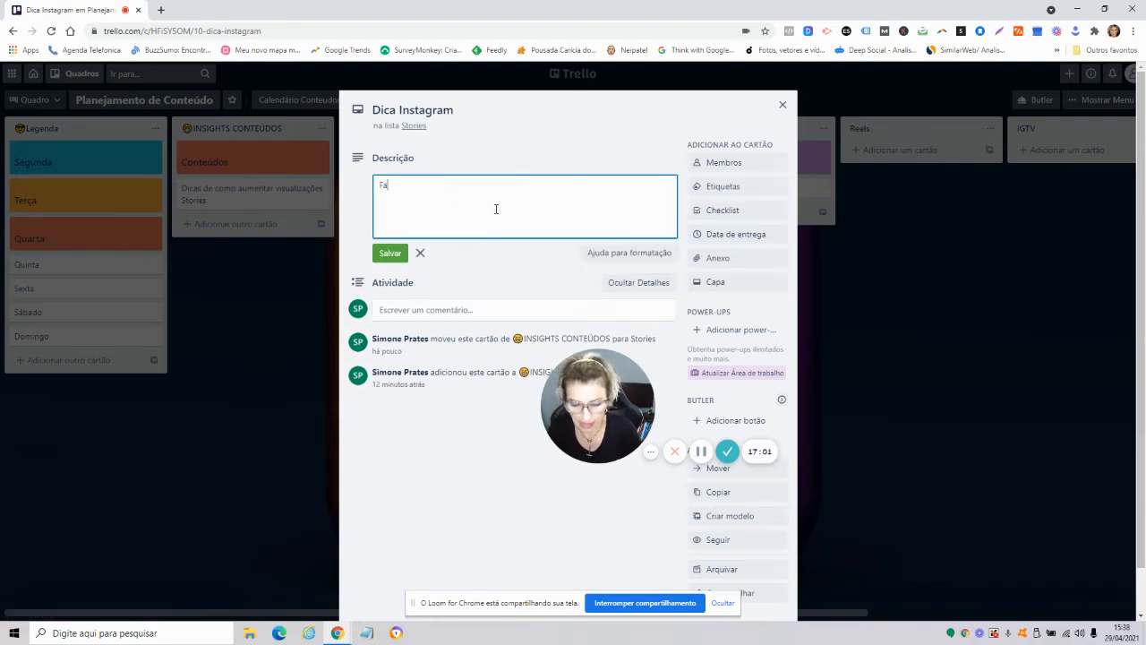
pyautogui.write('lar sobre co')
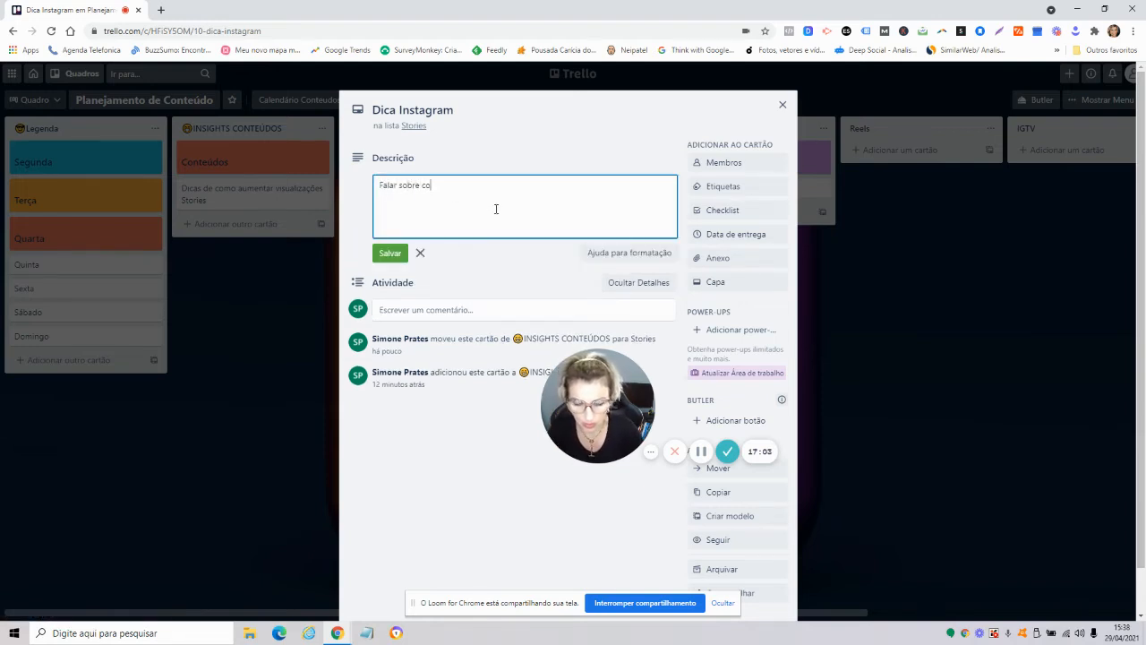
pyautogui.write('mo inci')
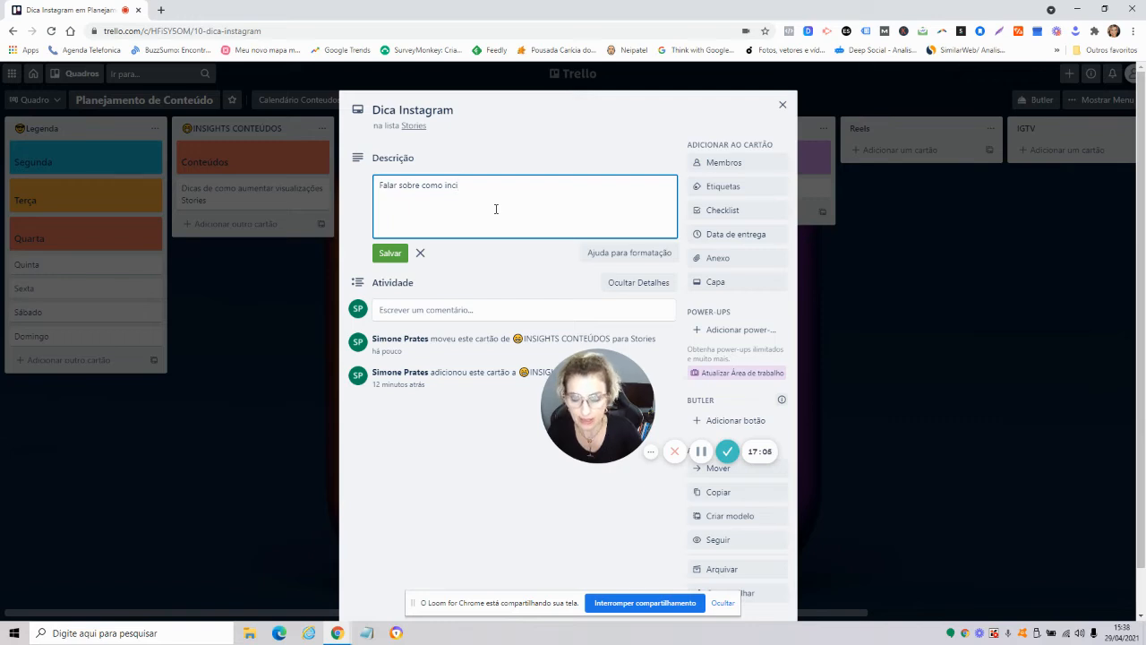
pyautogui.press('BackSpace')
pyautogui.press('BackSpace')
pyautogui.write('iciar ')
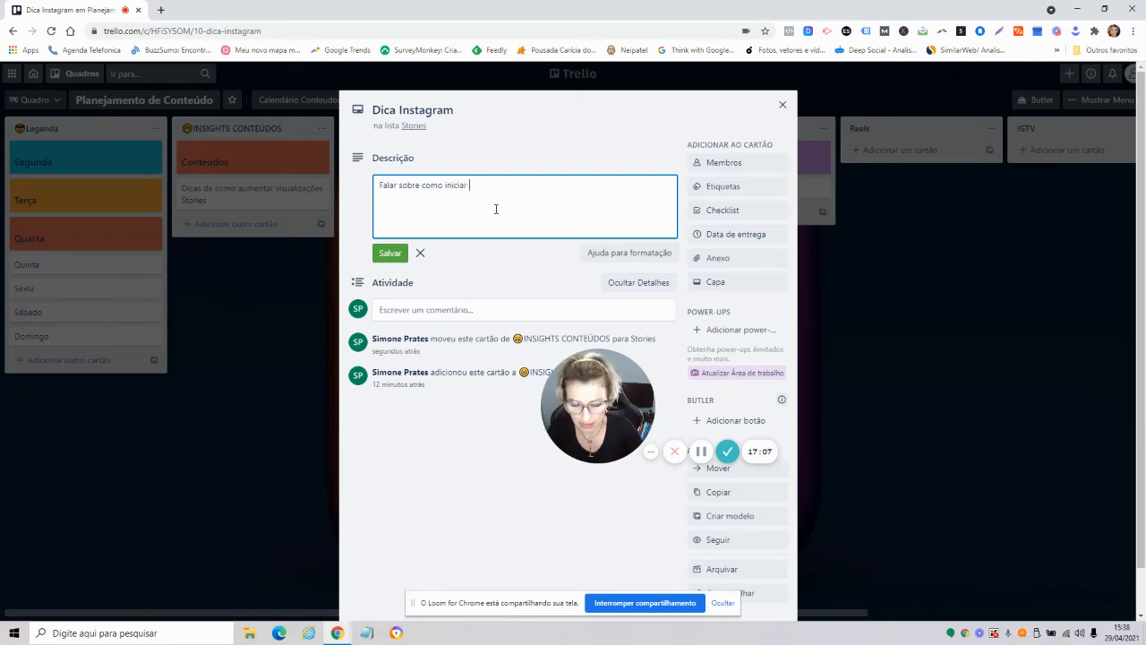
pyautogui.write('no')
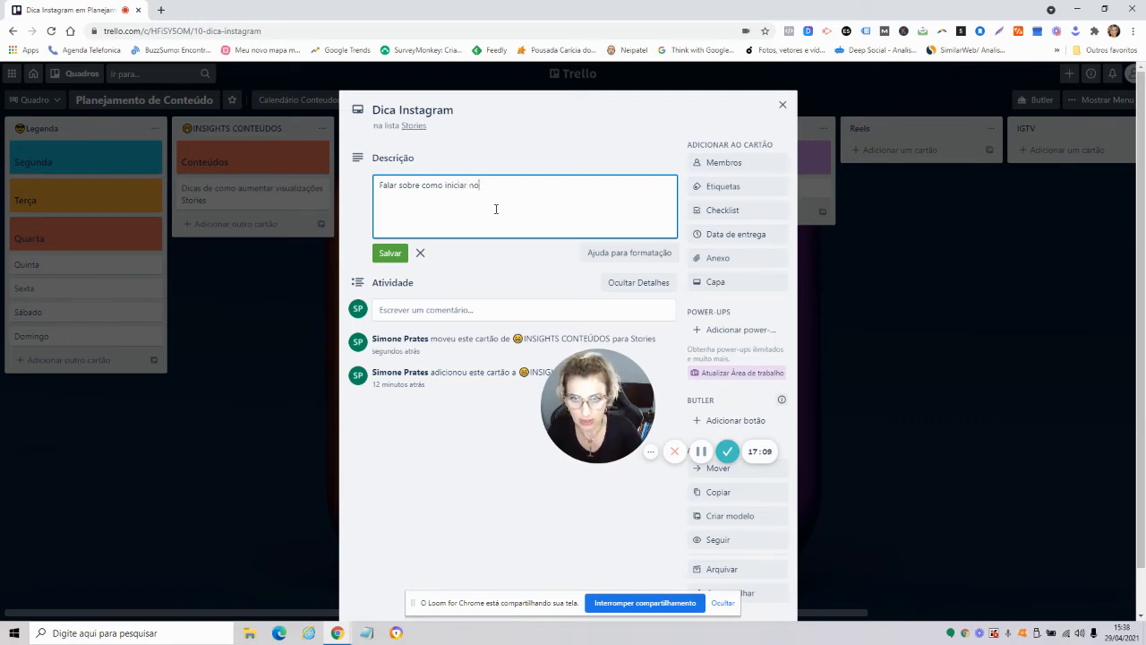
pyautogui.write('sinstagram')
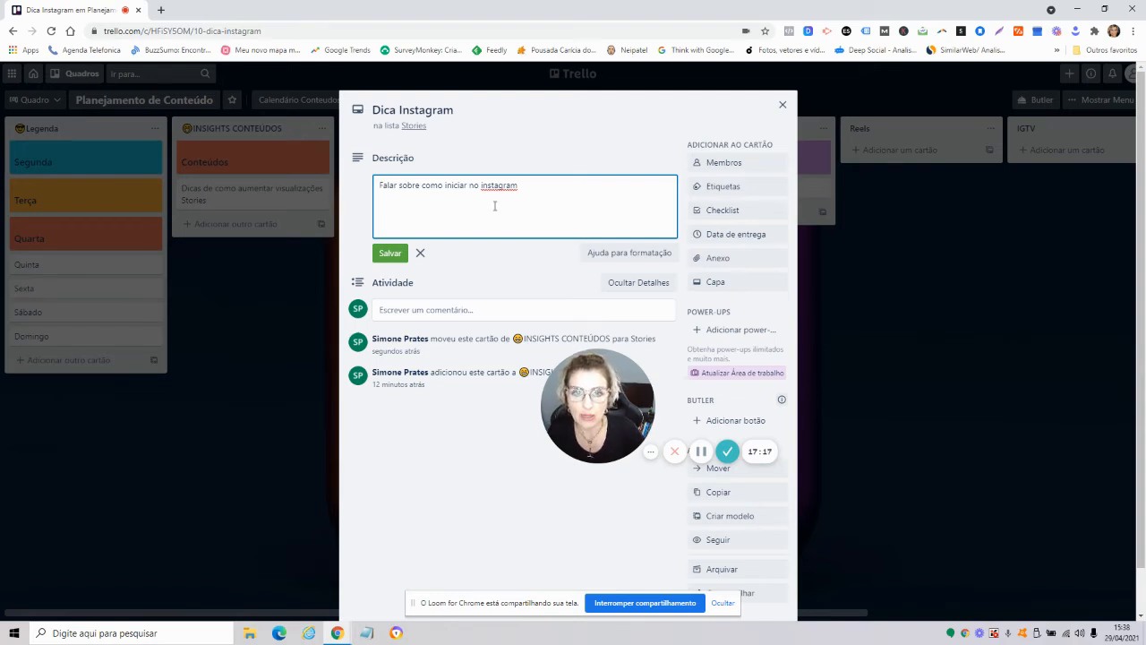
# - Add a checklist titled "Produzir texto" to the Dica Instagram card
pyautogui.click(721, 214)
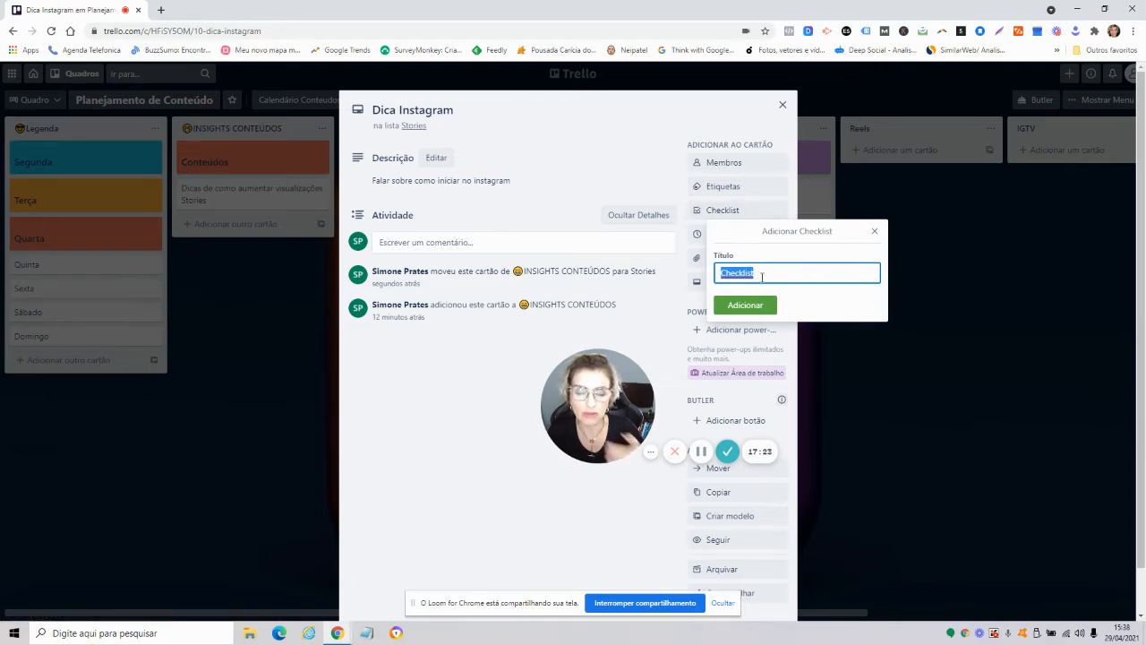
pyautogui.write('Produzir texto')
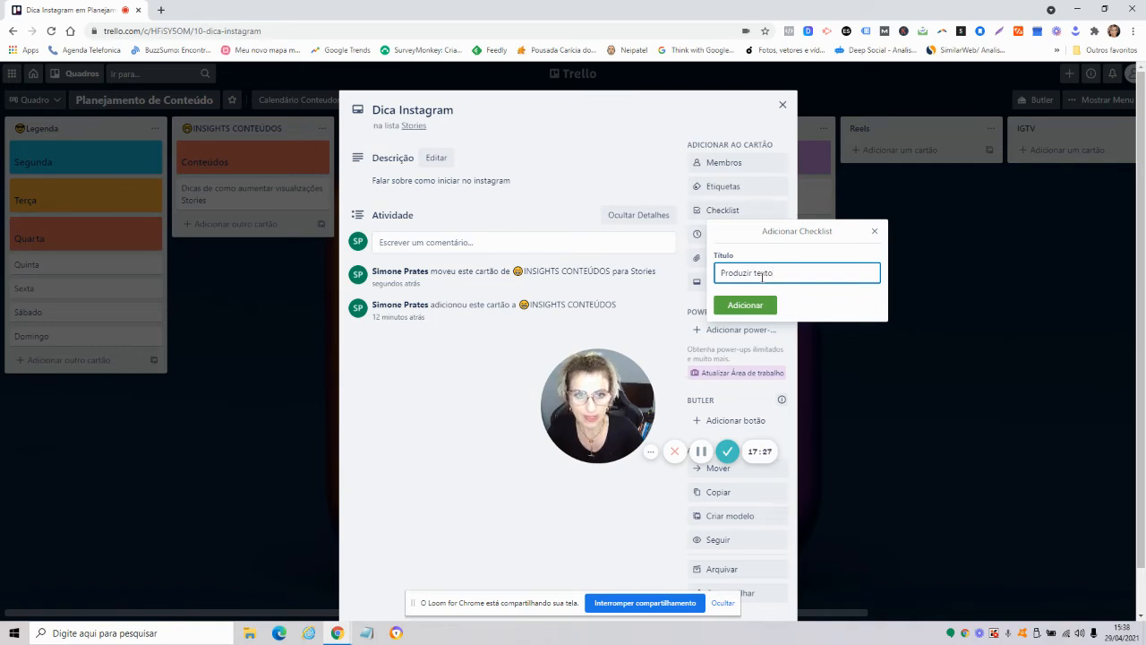
pyautogui.click(746, 305)
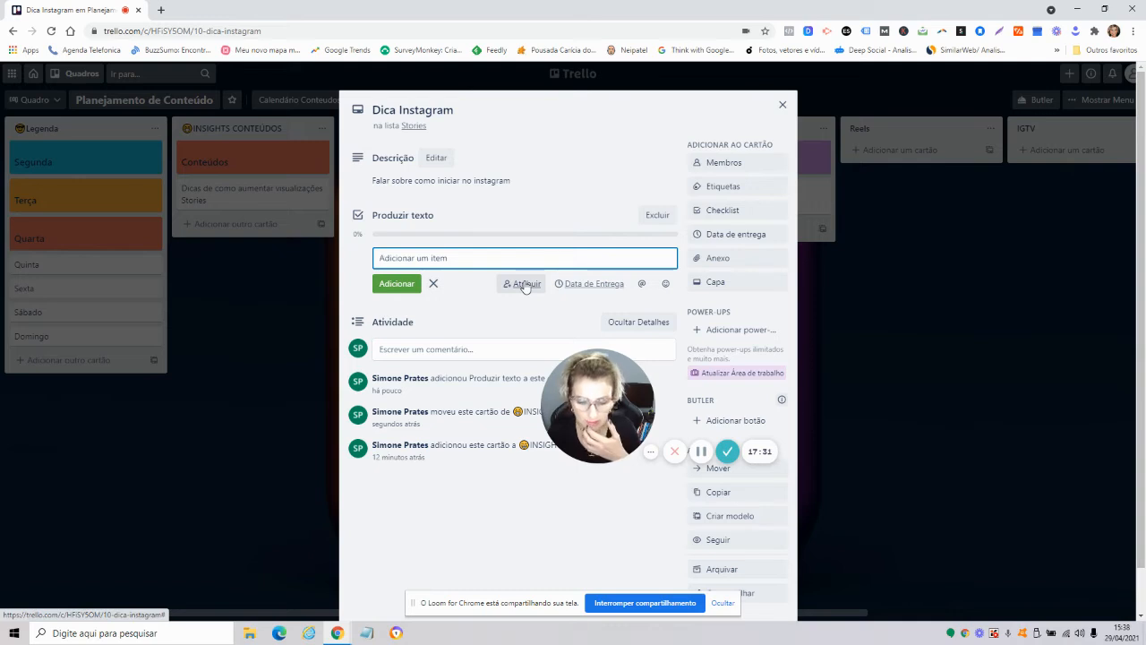
# - Add the item "Produzir o formato" to the Produzir texto checklist
pyautogui.write('Produz')
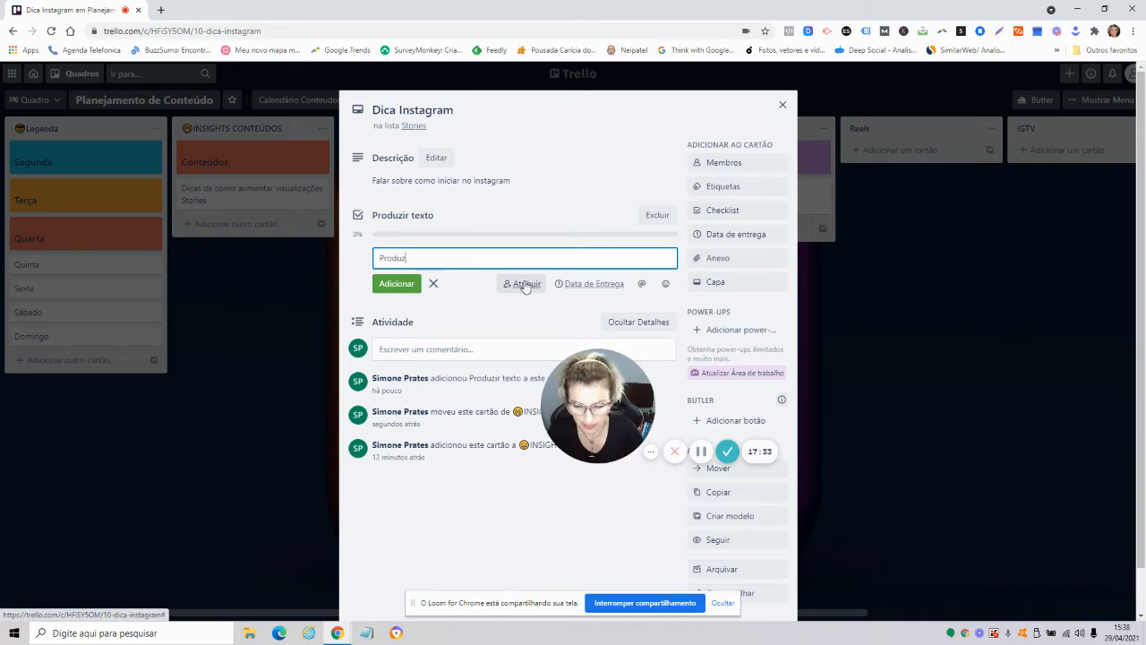
pyautogui.write('ir ')
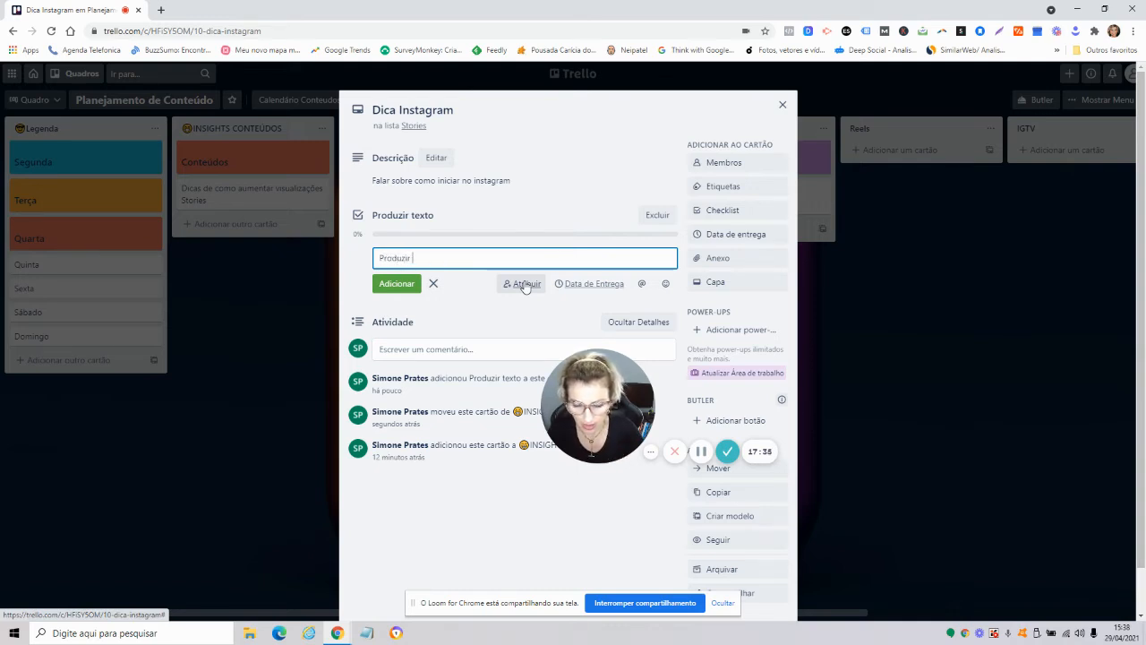
pyautogui.write('a')
pyautogui.press('BackSpace')
pyautogui.write('o formato')
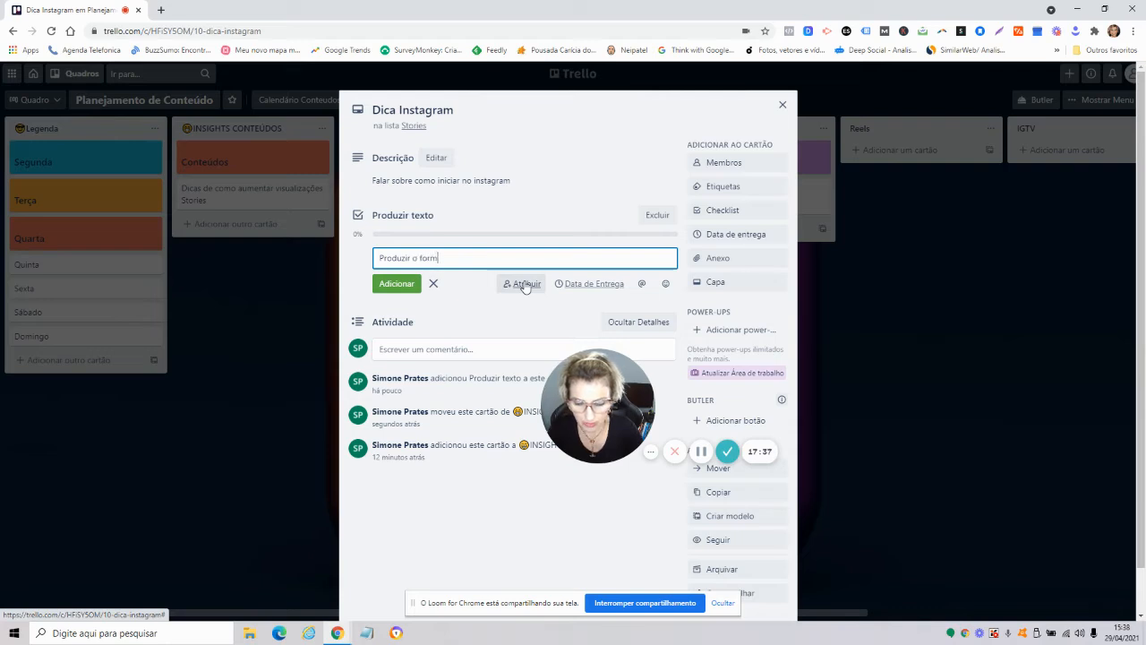
pyautogui.click(394, 283)
# - Add the item "Postar" to the Produzir texto checklist and finish adding items
pyautogui.write('P')
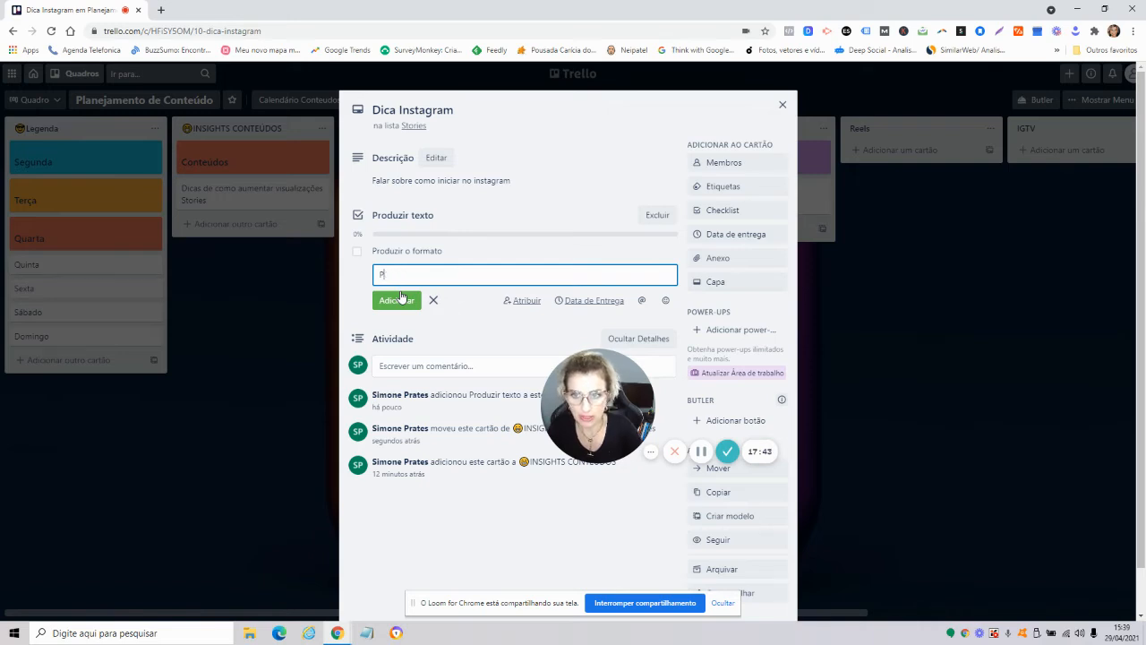
pyautogui.write('Ostar')
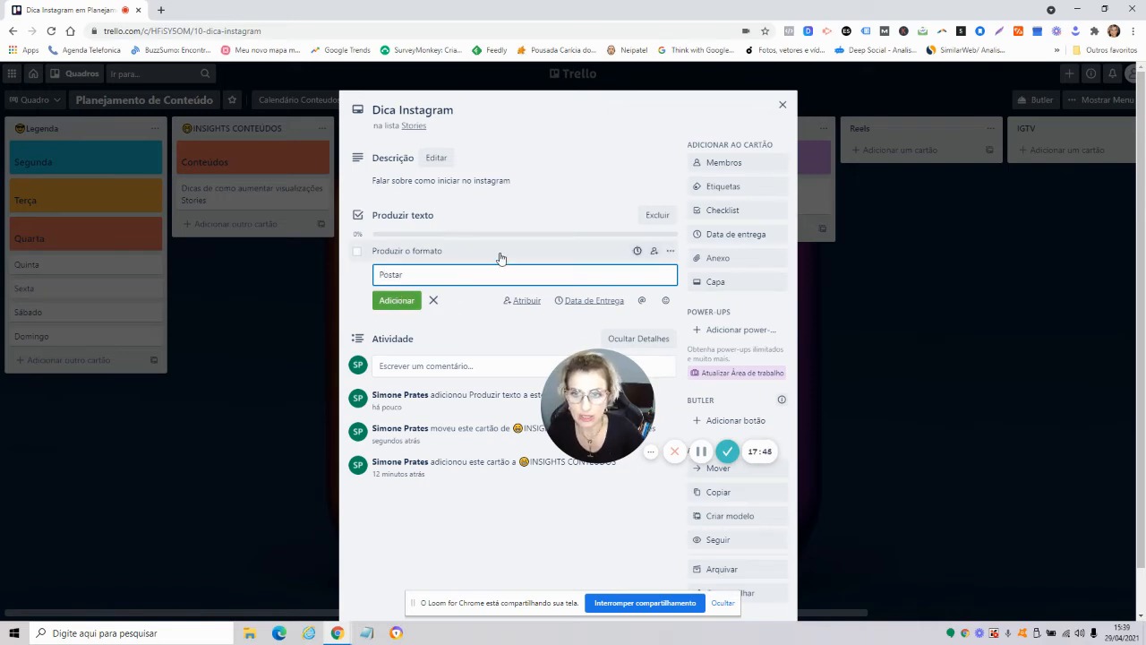
pyautogui.click(403, 300)
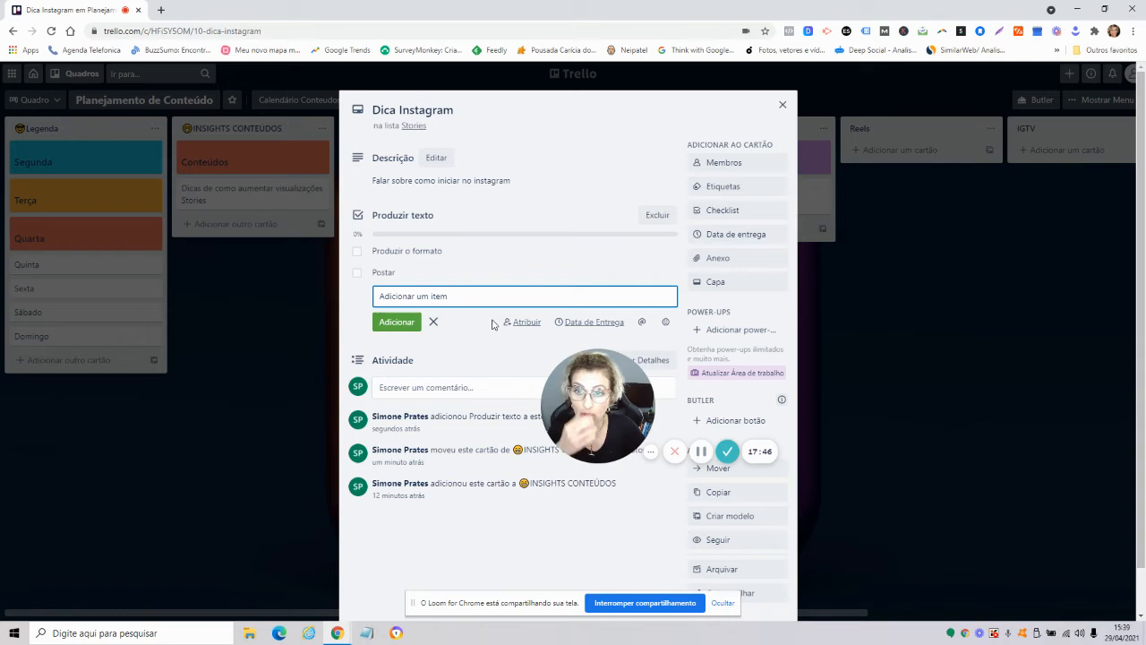
pyautogui.click(435, 323)
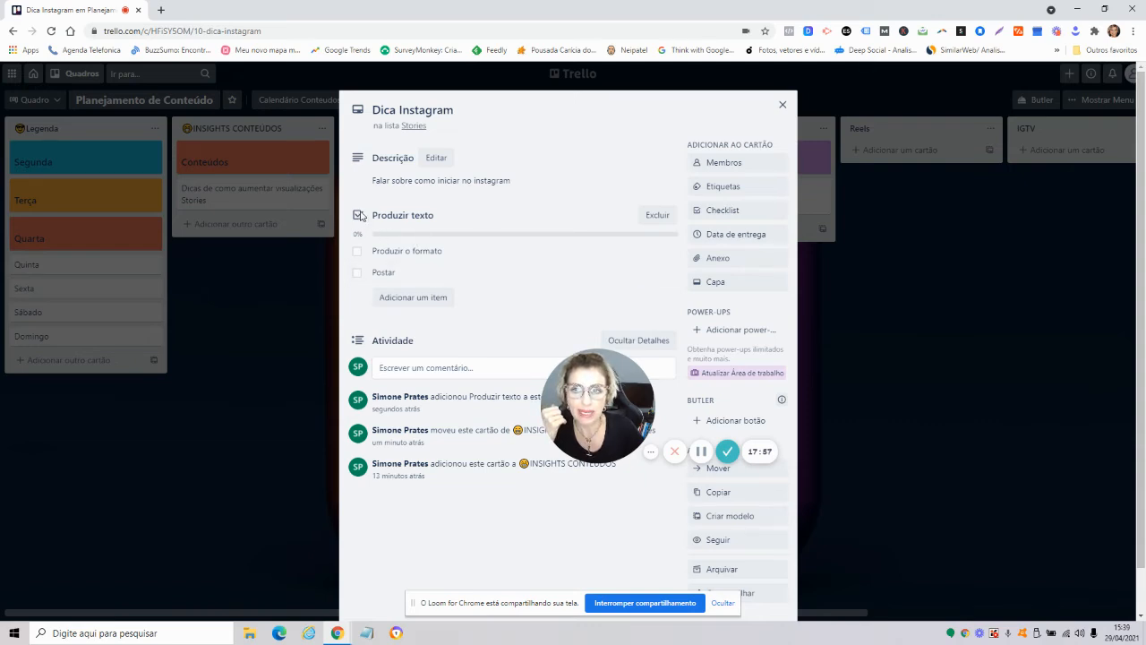
# - Mark the Produzir o formato checklist item as done, unmark it again and return to the board
pyautogui.click(356, 251)
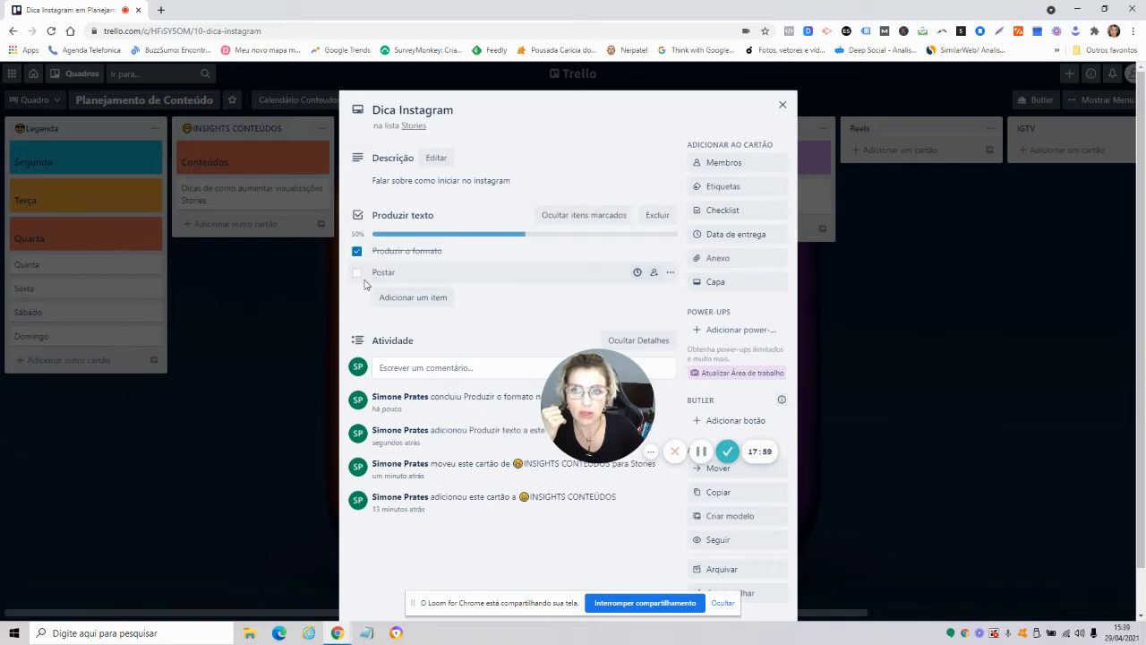
pyautogui.click(357, 250)
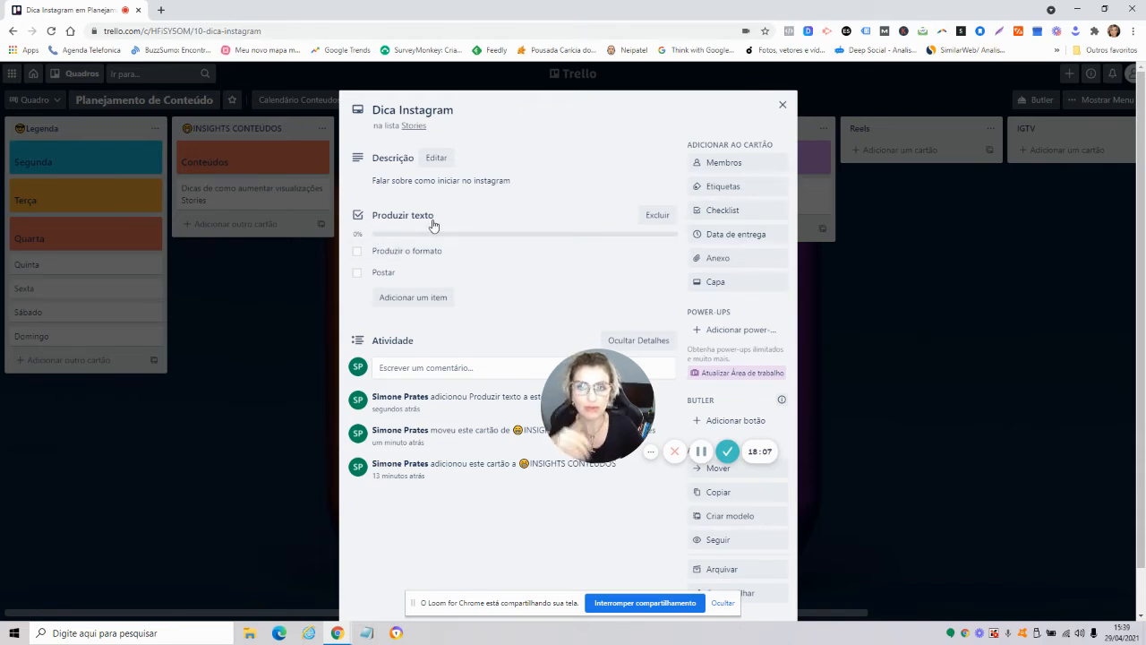
pyautogui.click(784, 106)
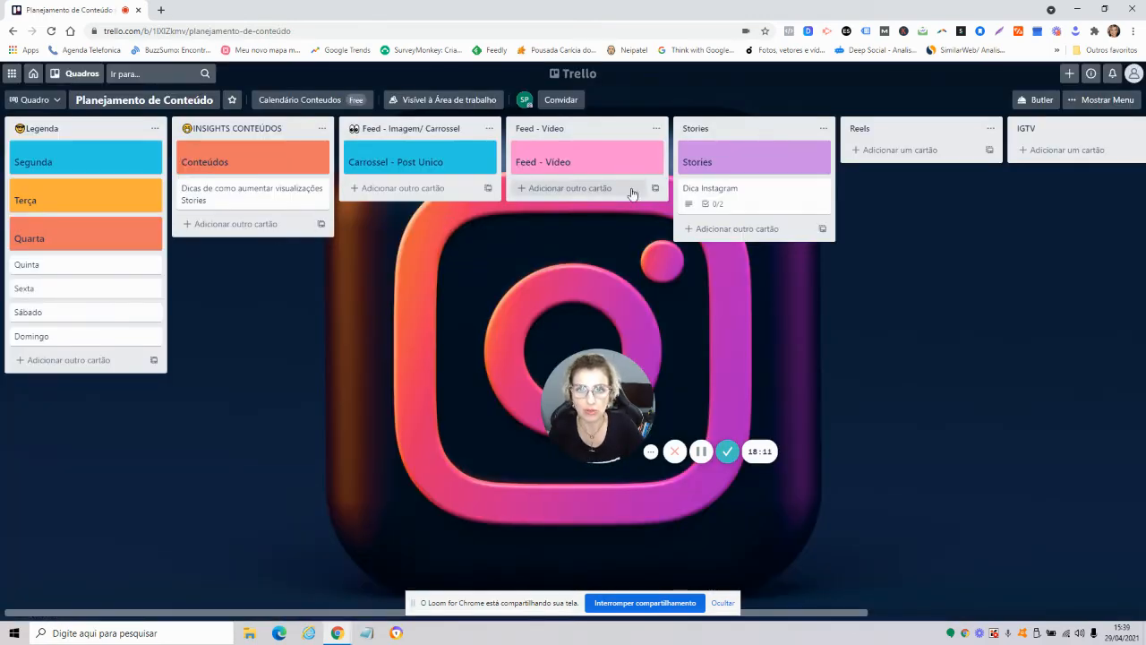
# - Append the placeholder lines "jdjdhxnfdhfcn" and "njkdhfdkl" below the Dica Instagram card's description text and save it
pyautogui.click(699, 192)
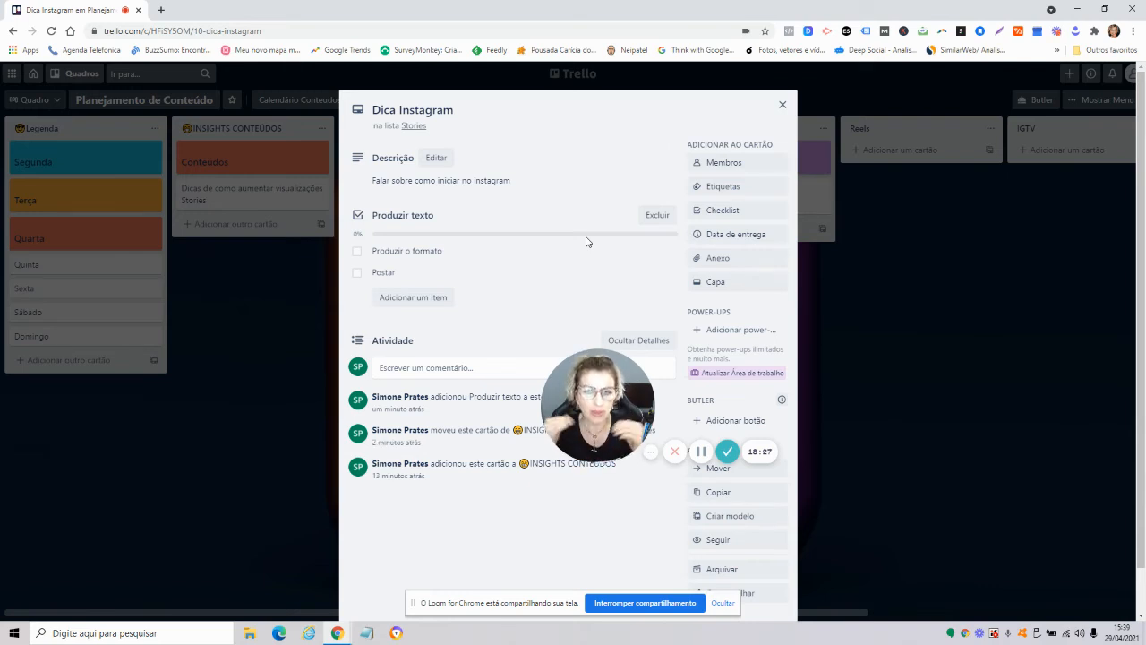
pyautogui.click(441, 159)
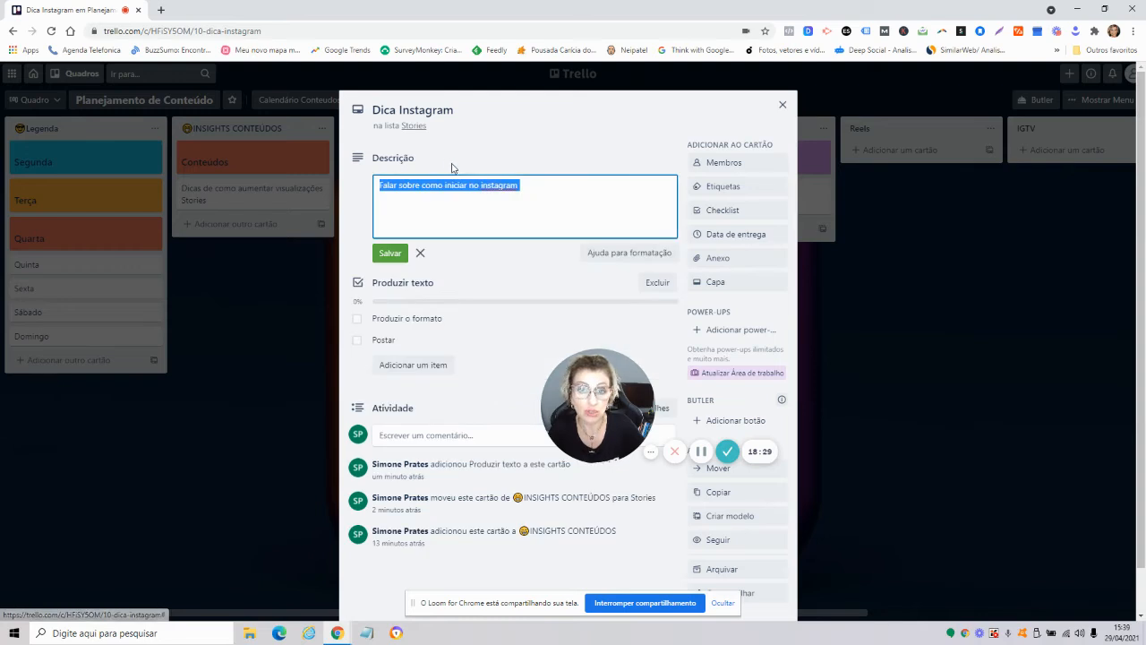
pyautogui.click(526, 187)
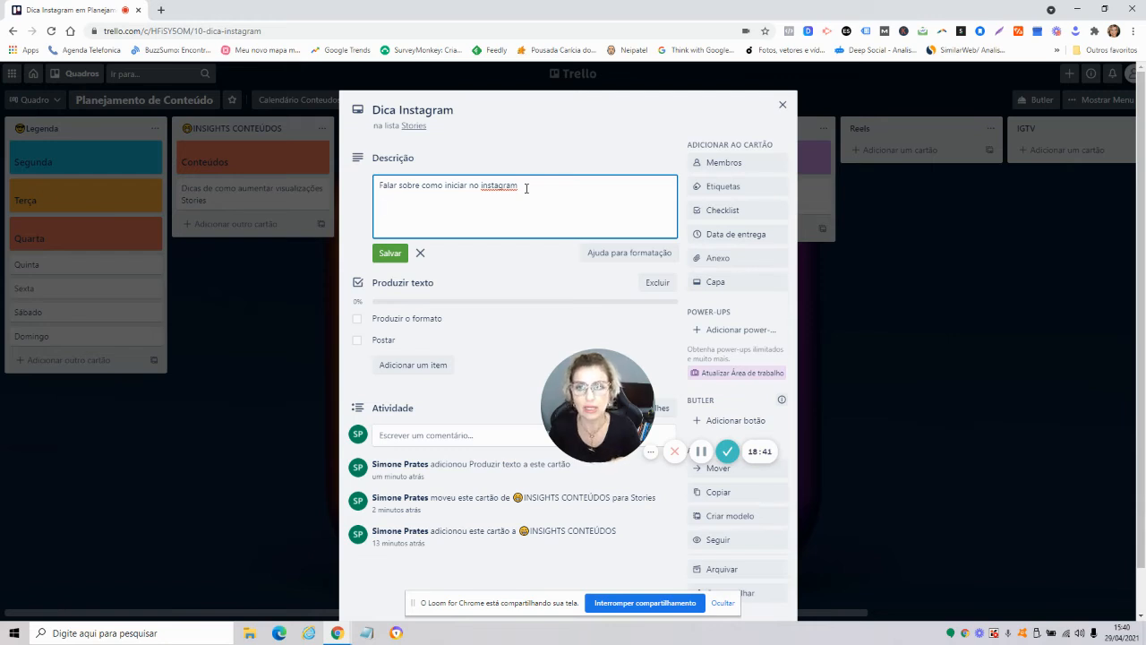
pyautogui.write('djdhxnfdh')
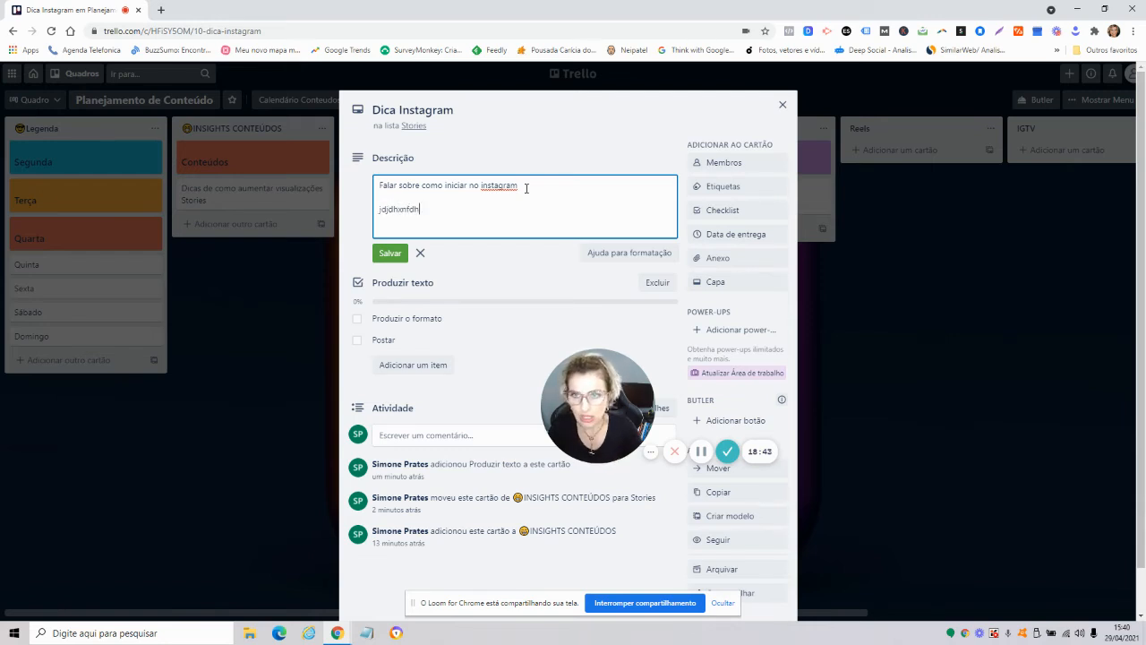
pyautogui.write('fcn njkdhfdkl')
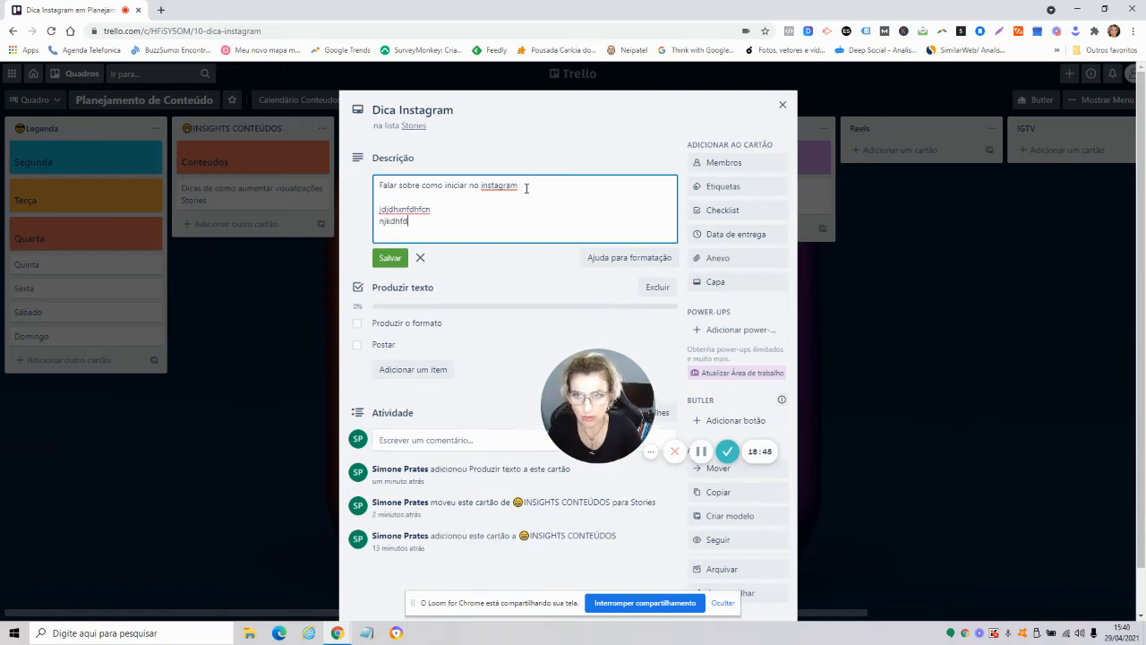
pyautogui.click(400, 258)
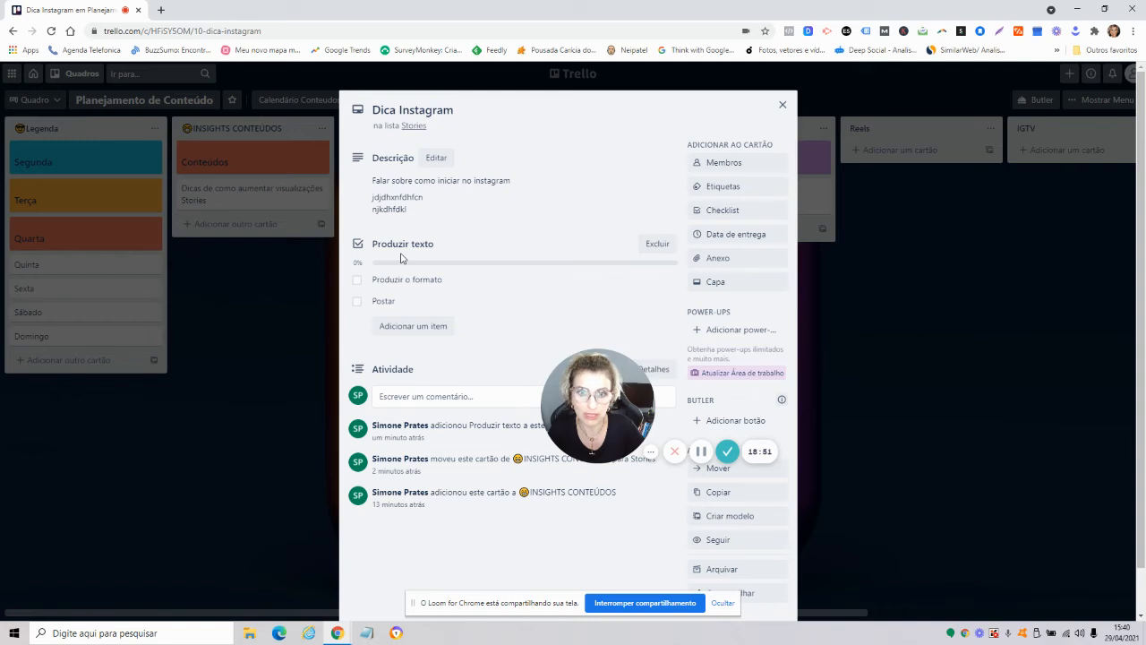
# - Mark the checklist items Produzir o formato and Postar as done and return to the board
pyautogui.click(358, 280)
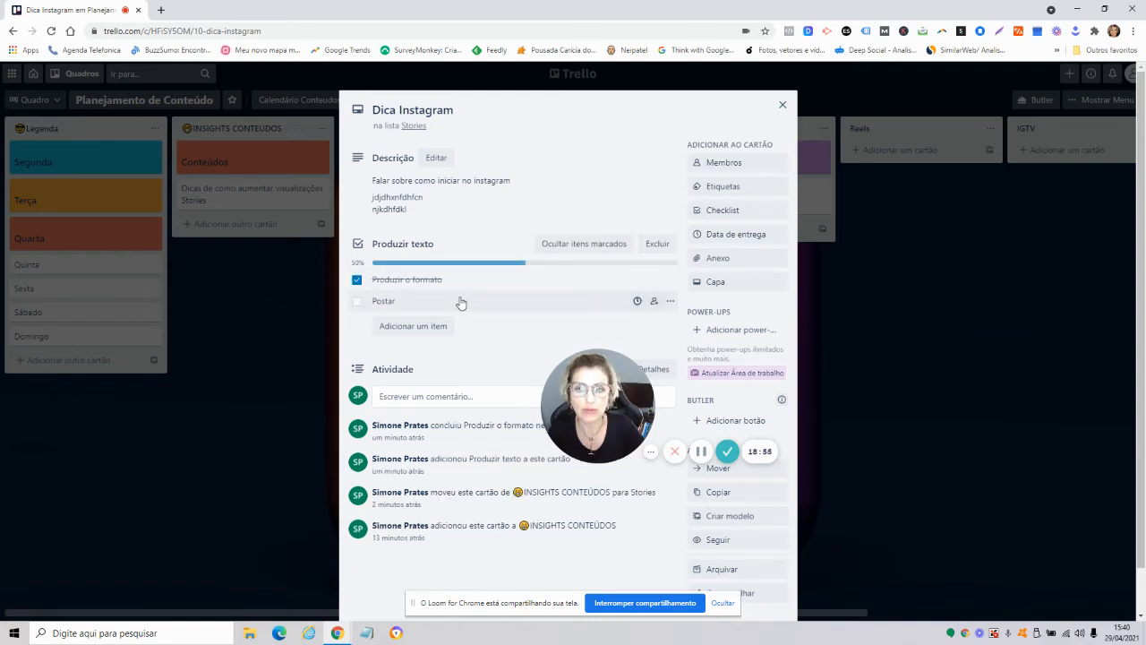
pyautogui.click(357, 302)
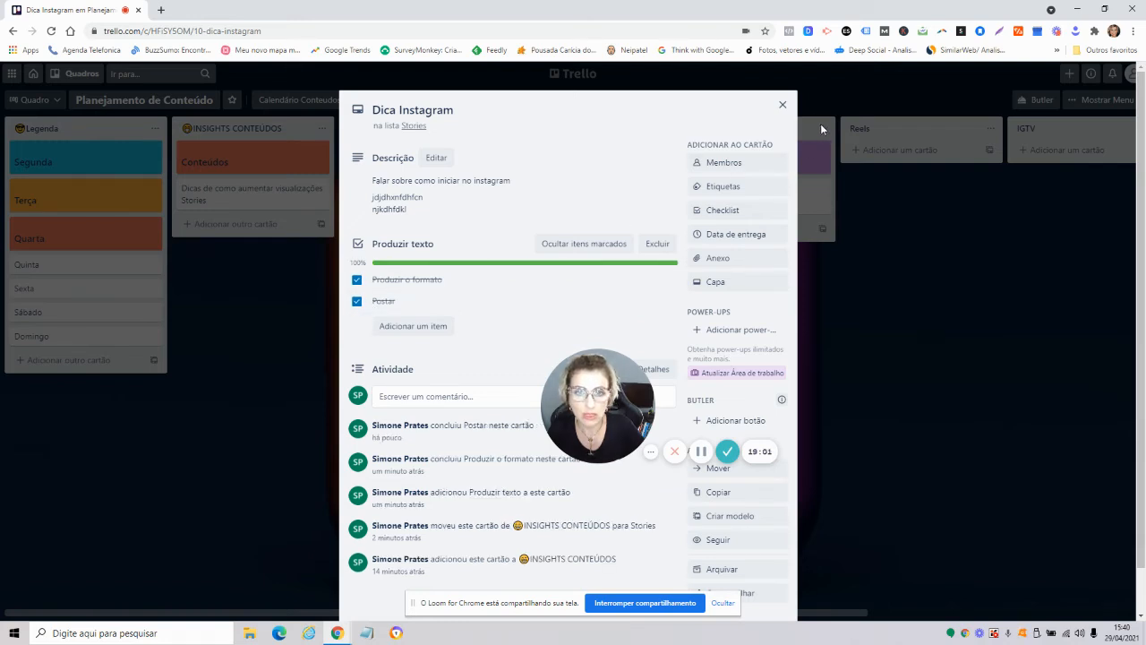
pyautogui.click(783, 105)
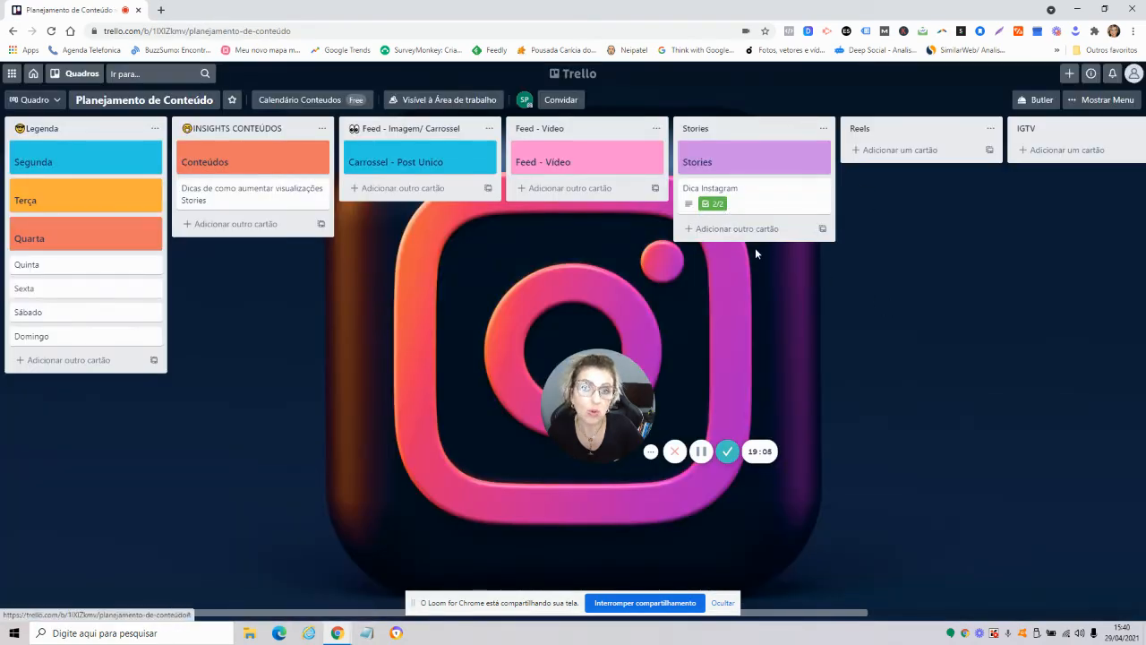
# - Assign the red label to the Dica Instagram card and name that label "Quarta"
pyautogui.click(740, 195)
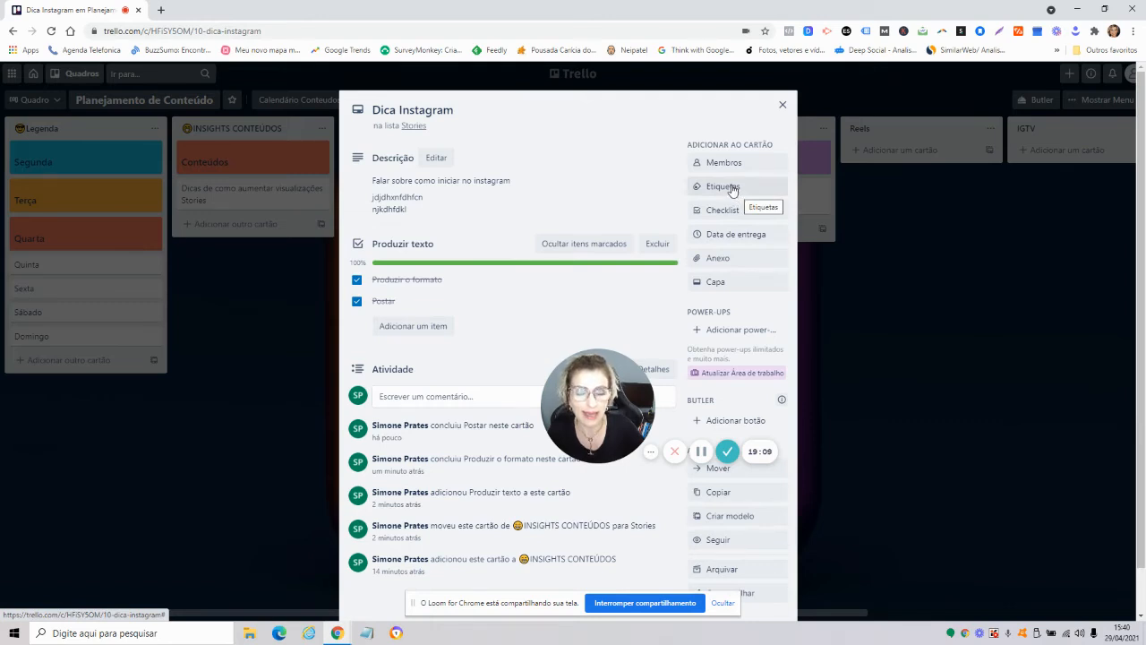
pyautogui.click(732, 188)
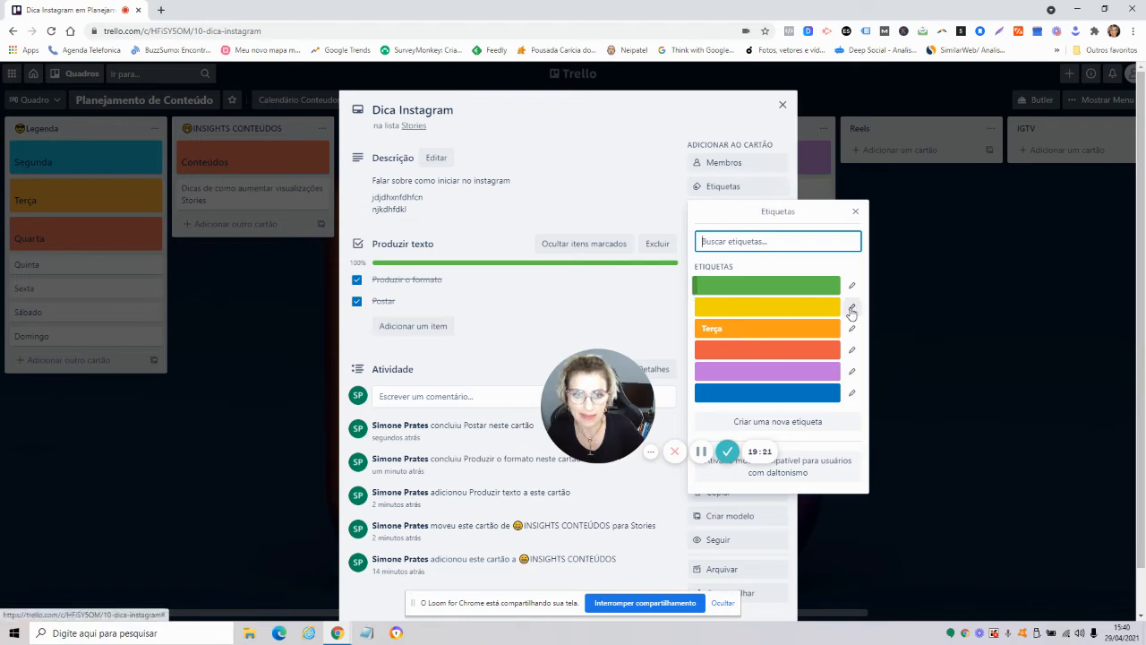
pyautogui.click(764, 354)
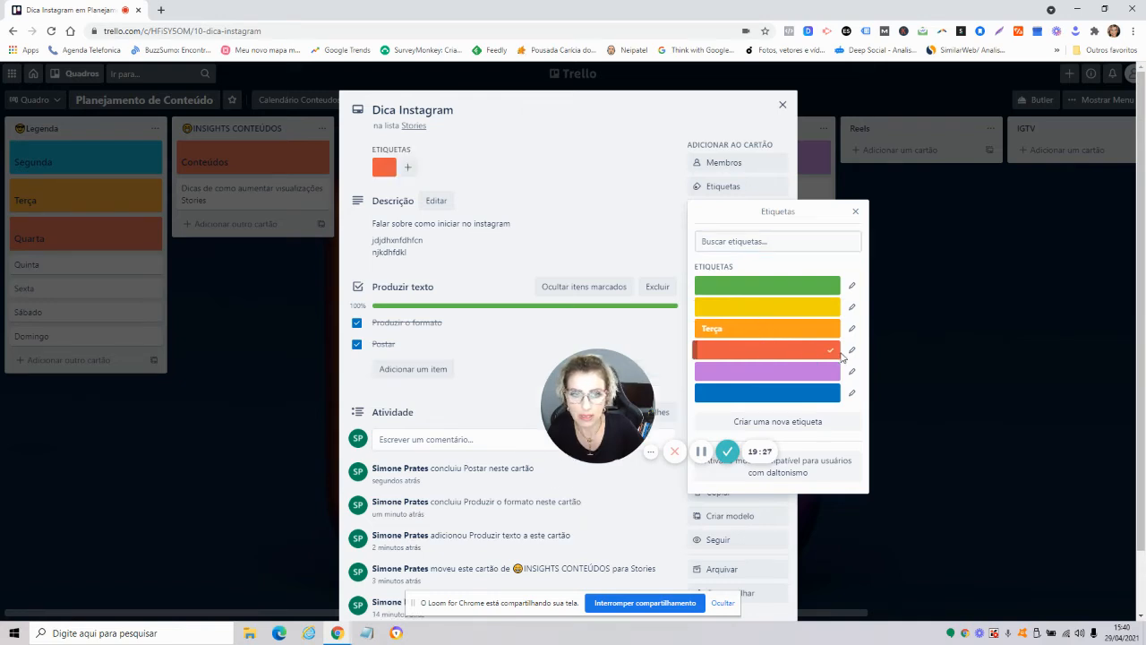
pyautogui.click(852, 349)
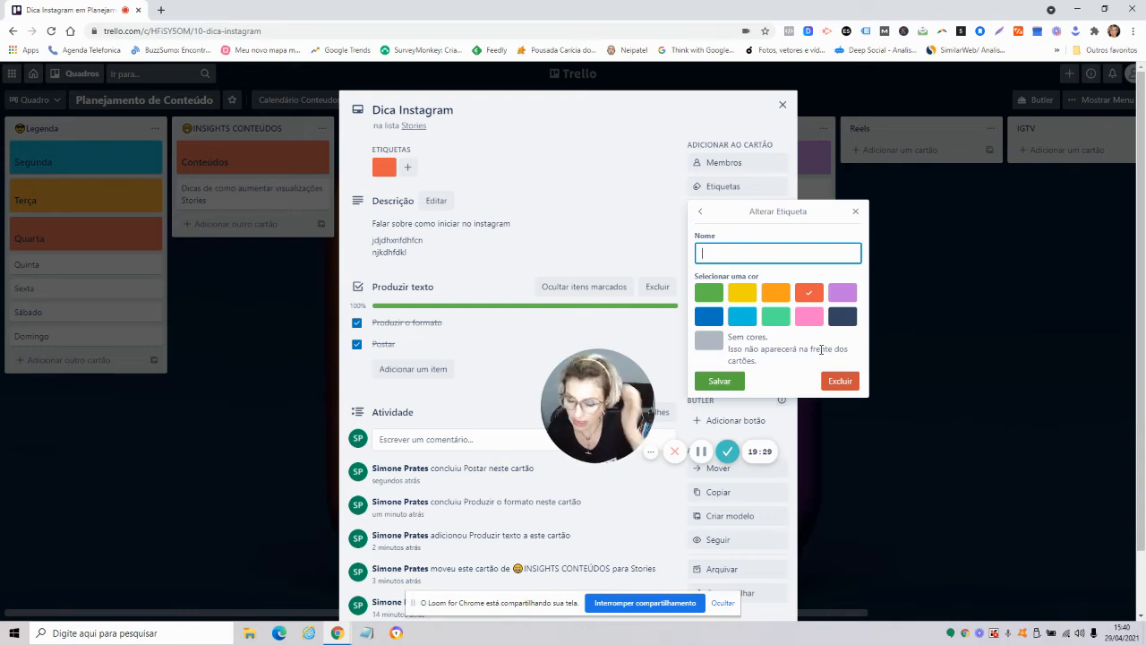
pyautogui.write('Quarta')
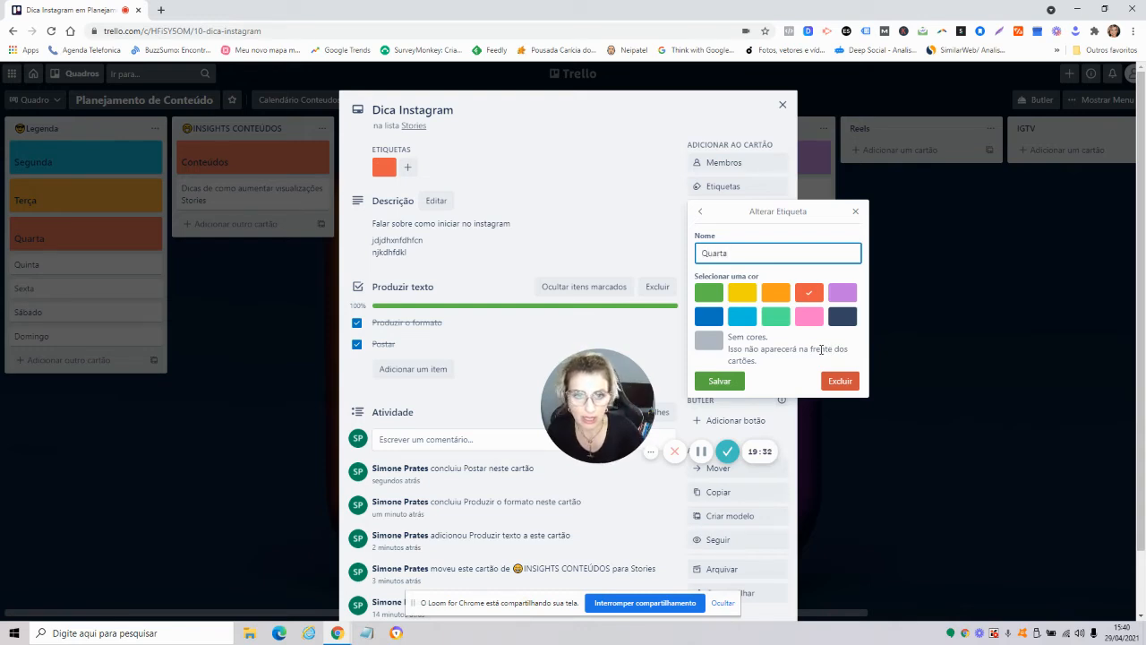
pyautogui.click(716, 383)
# - Create a light blue label named "Segunda" for the Dica Instagram card
pyautogui.click(776, 421)
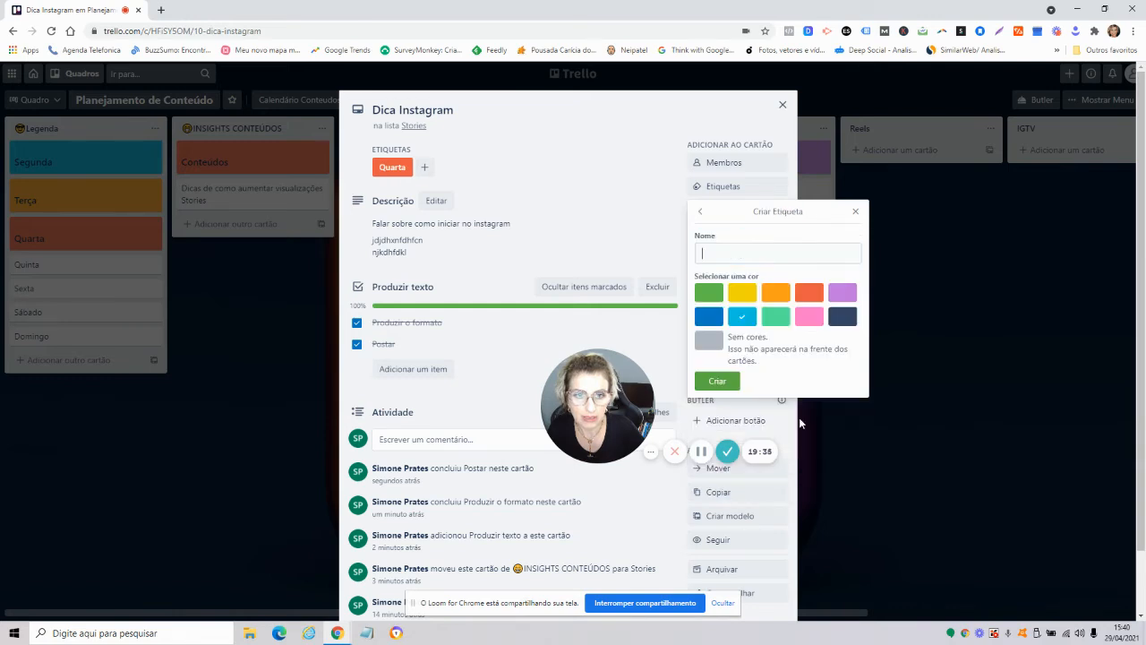
pyautogui.click(744, 320)
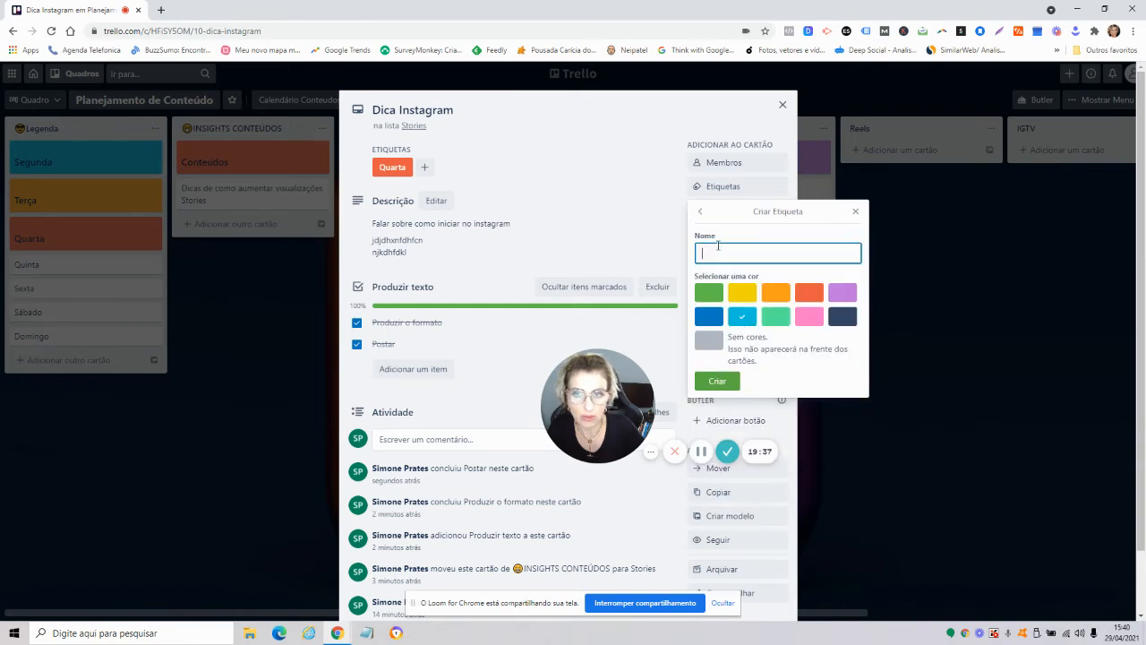
pyautogui.write('Segunda')
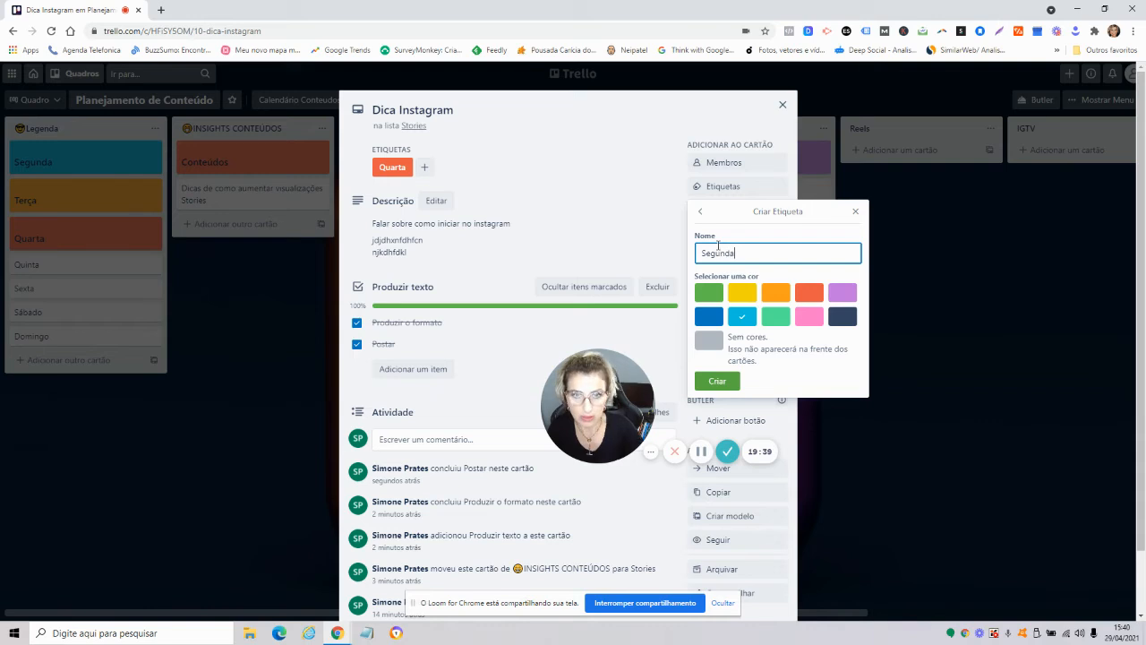
pyautogui.click(716, 380)
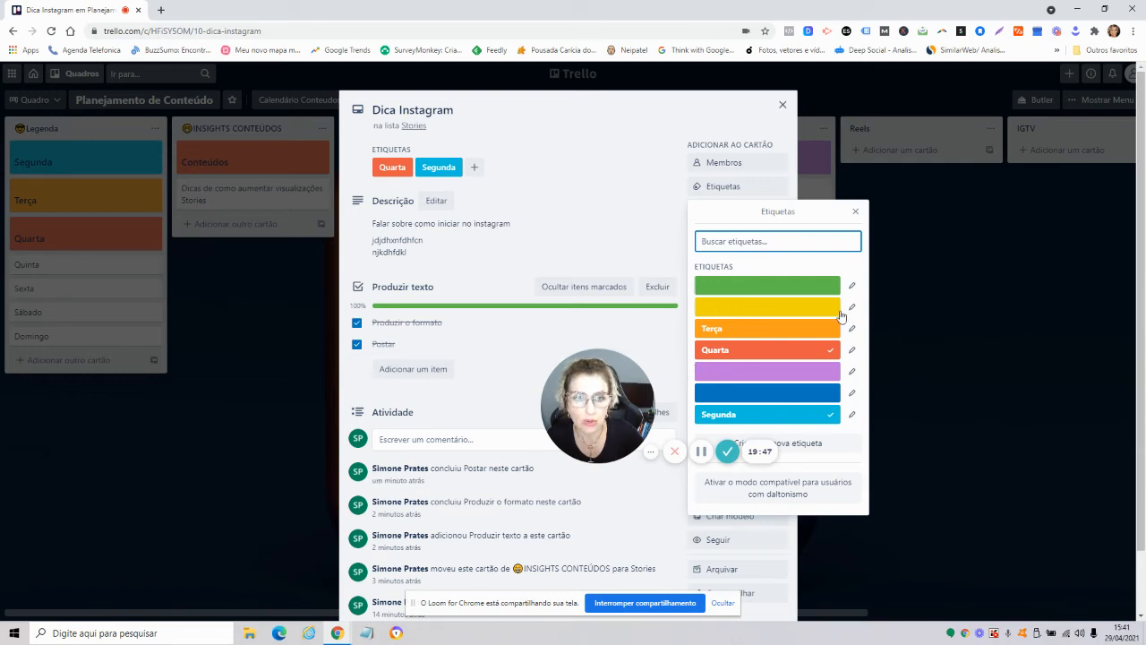
# - Remove the Quarta label from the Dica Instagram card and return to the board
pyautogui.click(852, 350)
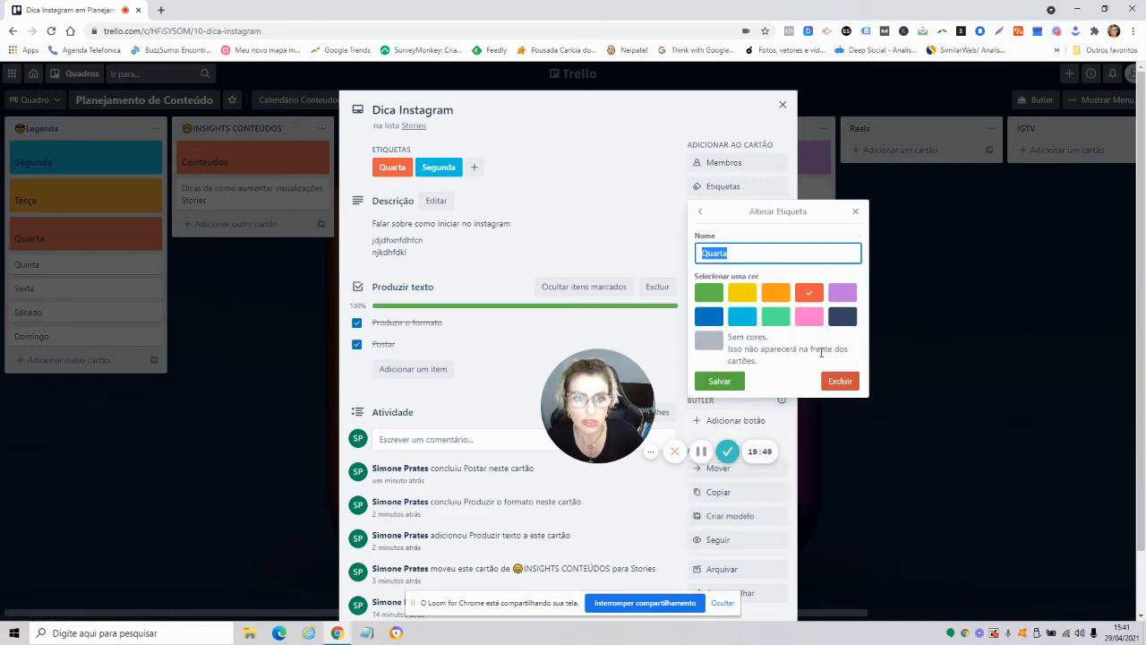
pyautogui.click(855, 211)
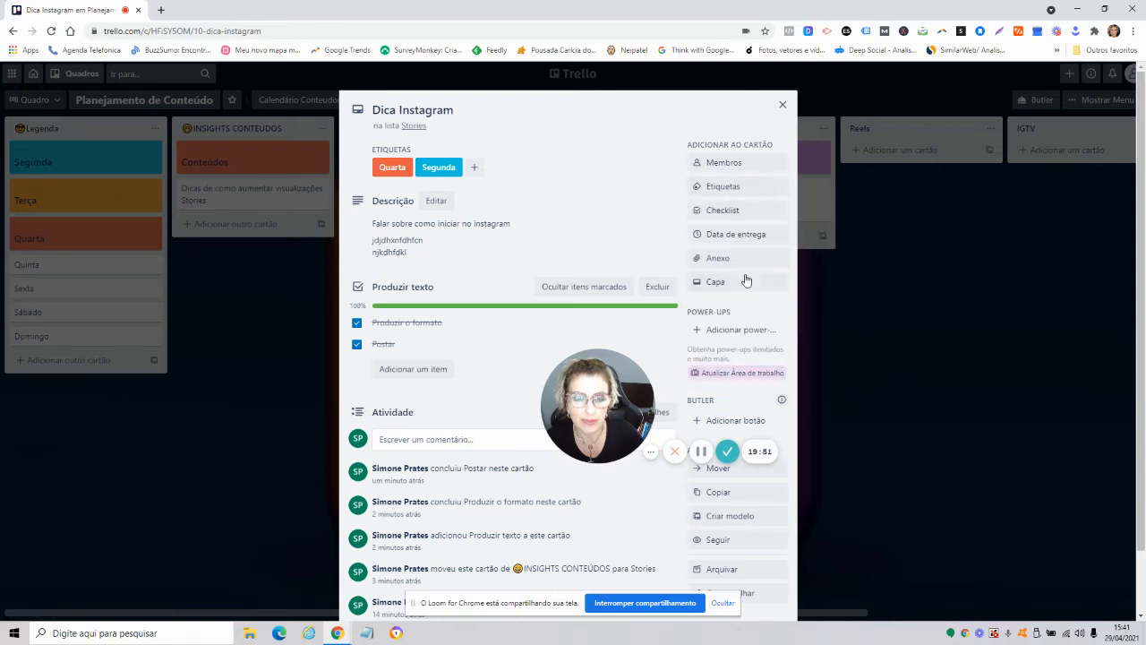
pyautogui.click(733, 188)
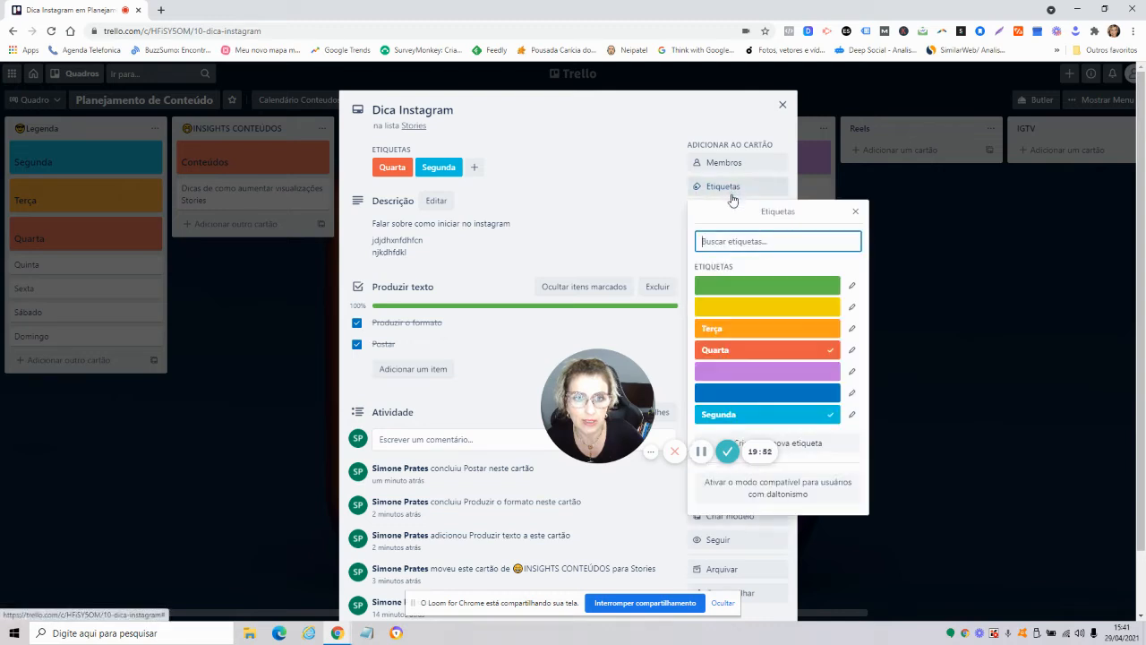
pyautogui.click(833, 356)
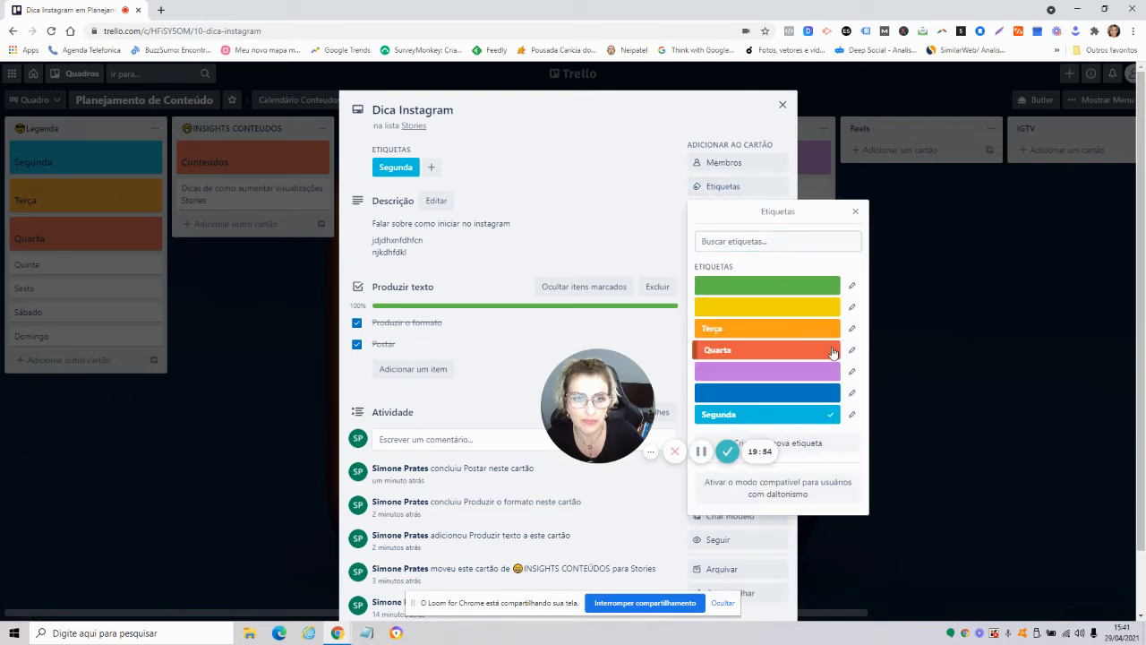
pyautogui.click(652, 243)
pyautogui.click(783, 105)
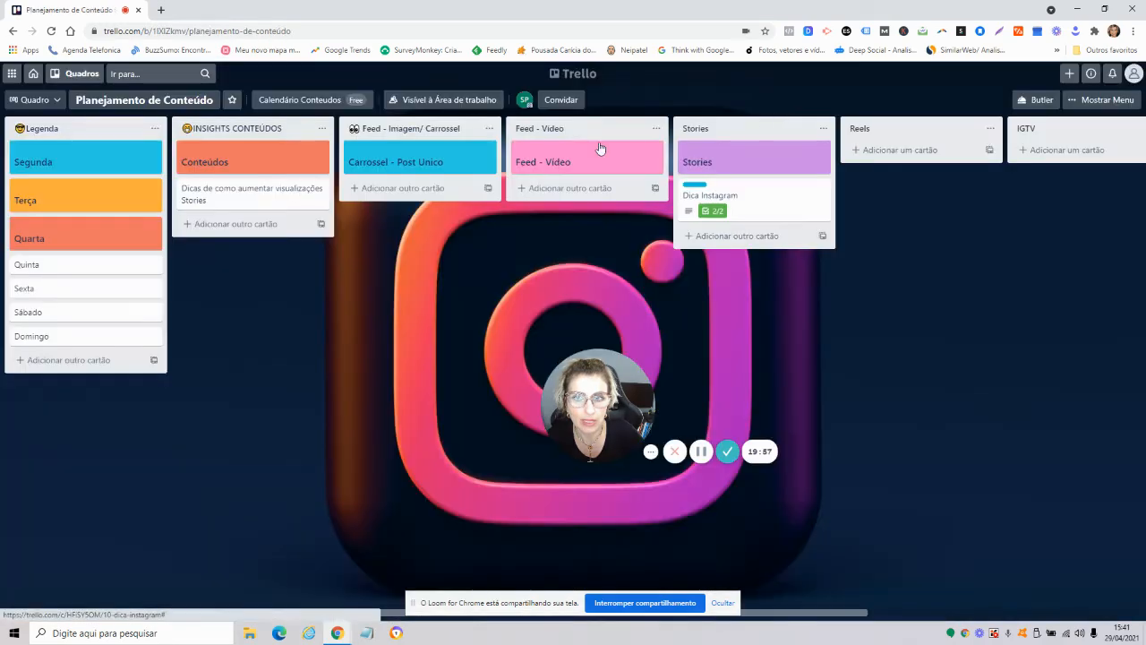
# - Review the labels available to the Dica Instagram card and show label names on the board's cards
pyautogui.click(743, 195)
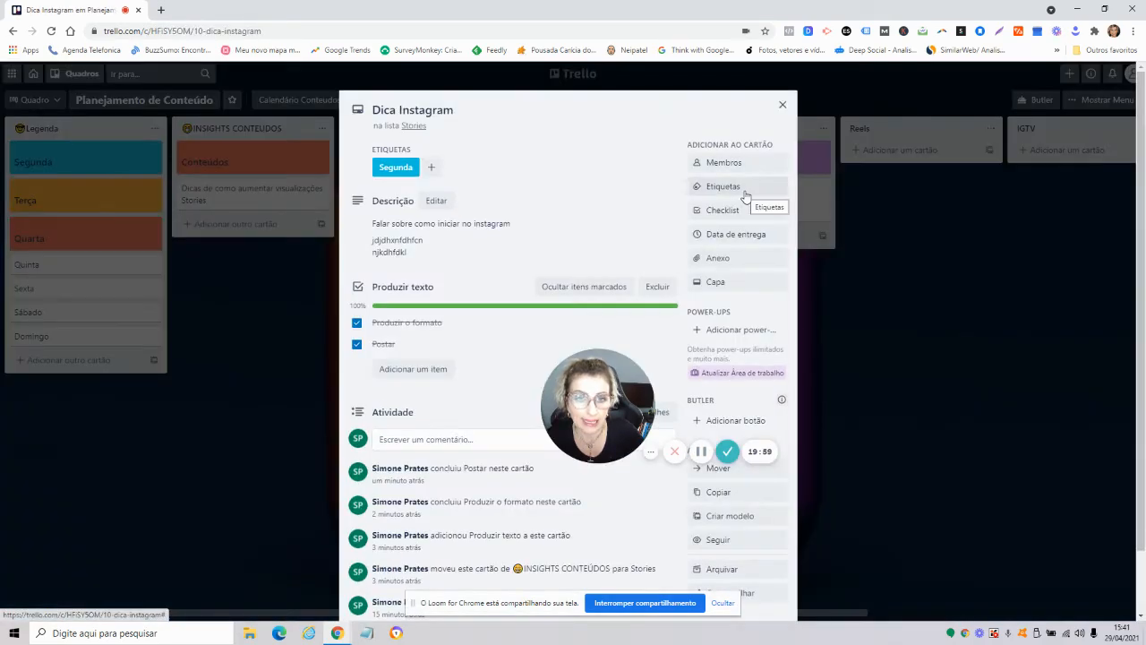
pyautogui.click(745, 196)
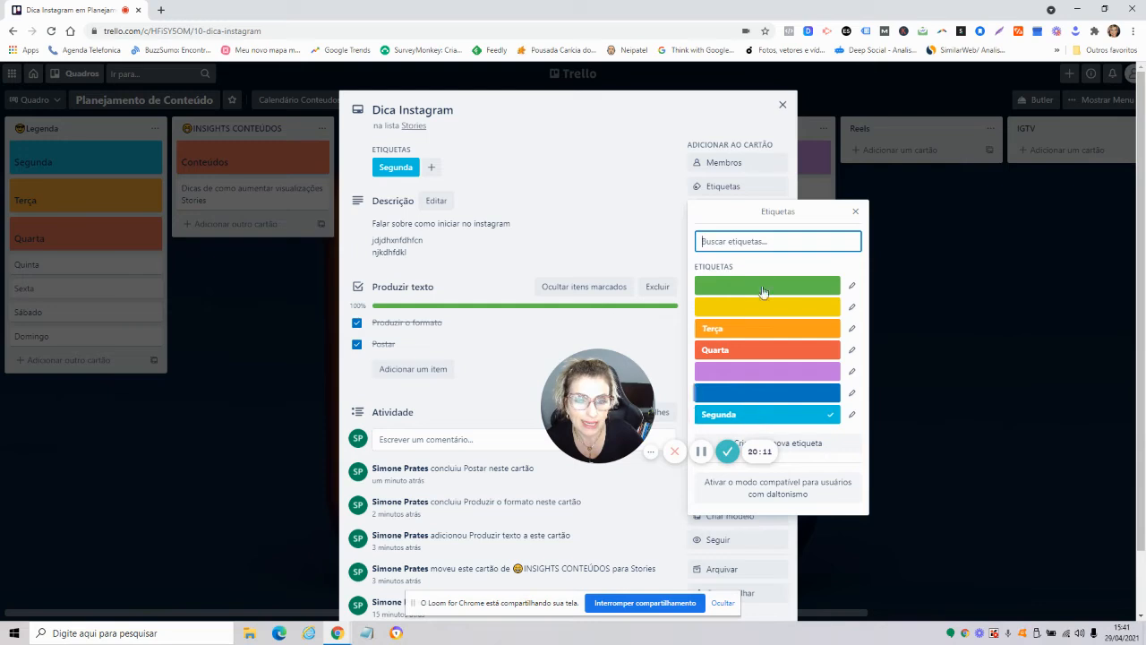
pyautogui.click(855, 212)
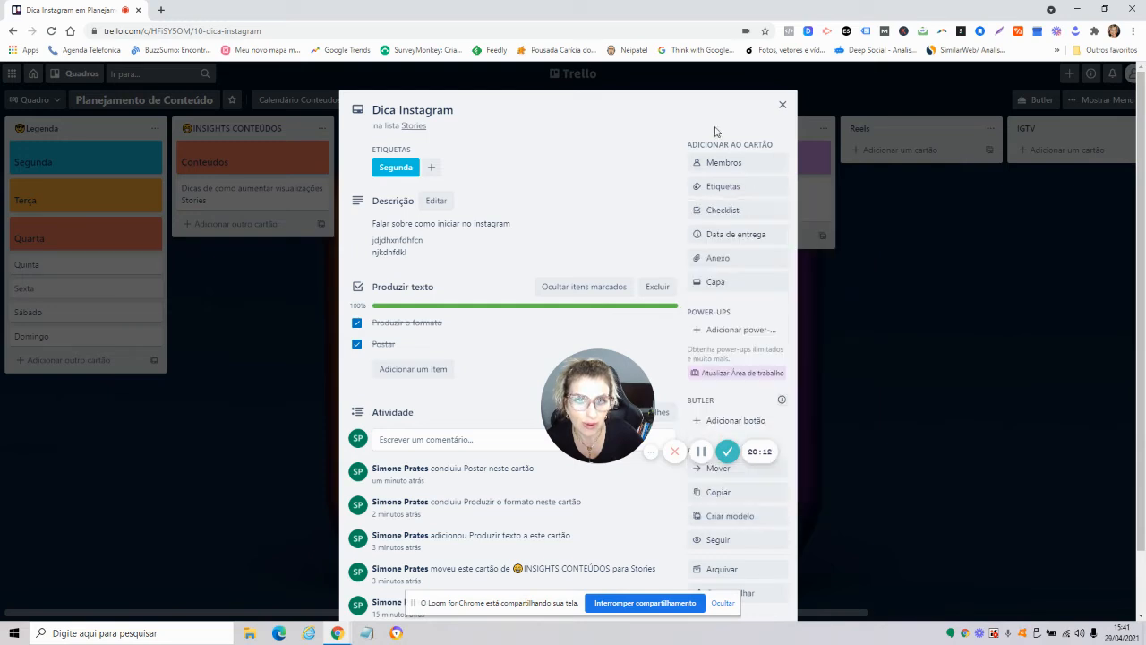
pyautogui.click(782, 105)
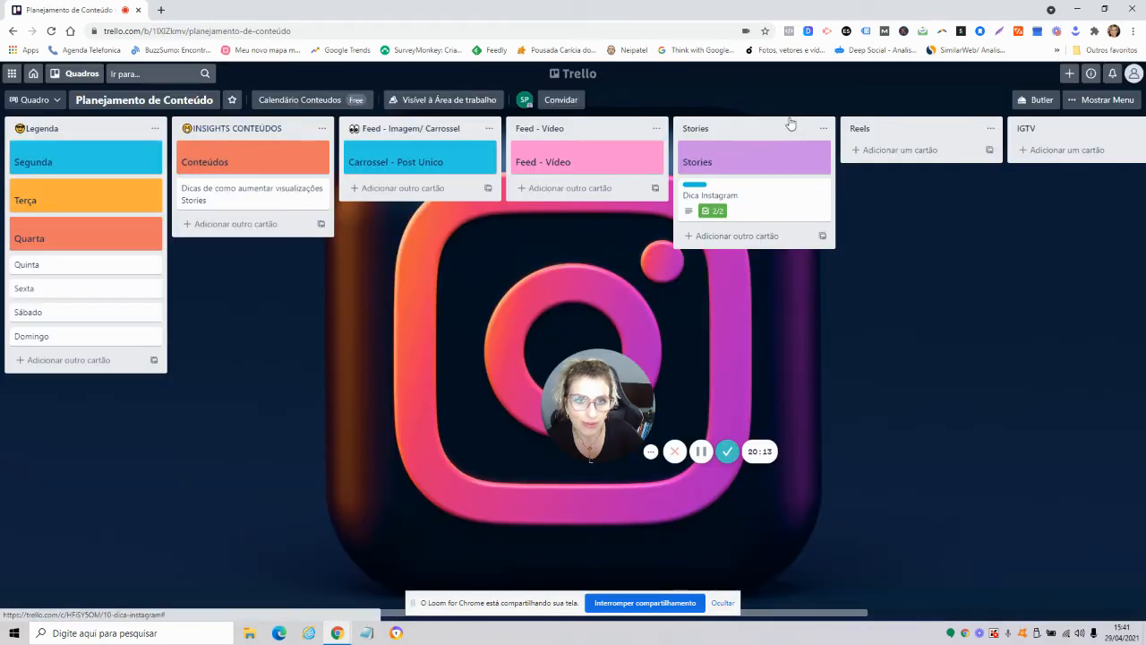
pyautogui.click(698, 187)
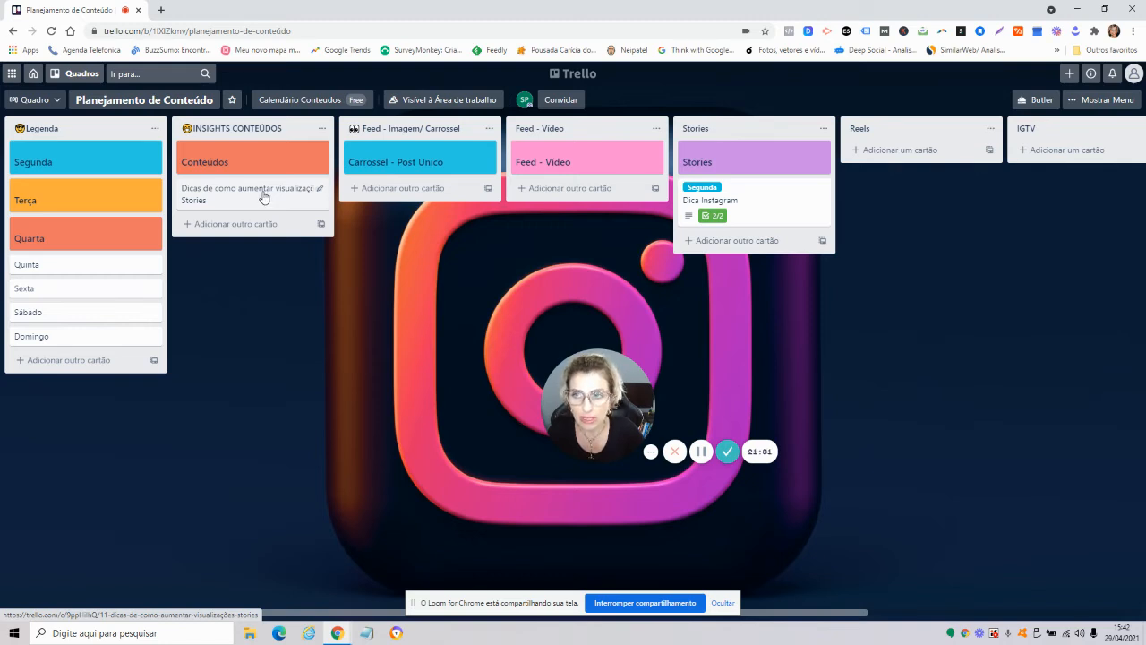
# - Move the card "Dicas de como aumentar visualizações Stories" to the Feed - Vídeo list and assign it the Terça label
pyautogui.moveTo(266, 199); pyautogui.dragTo(587, 192)
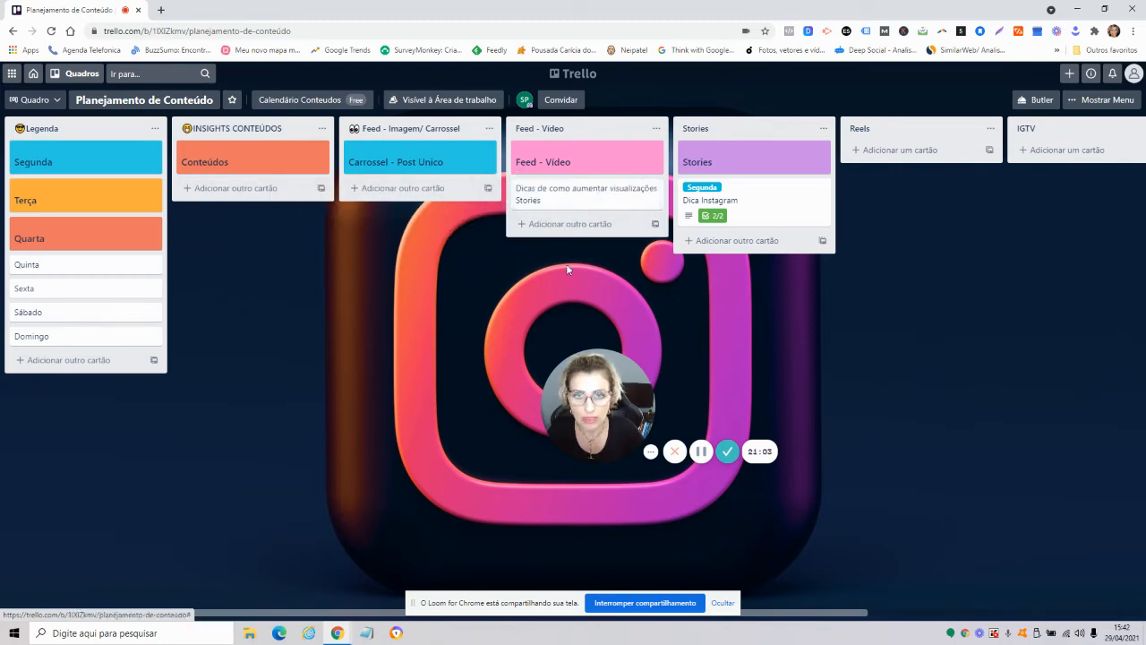
pyautogui.click(565, 193)
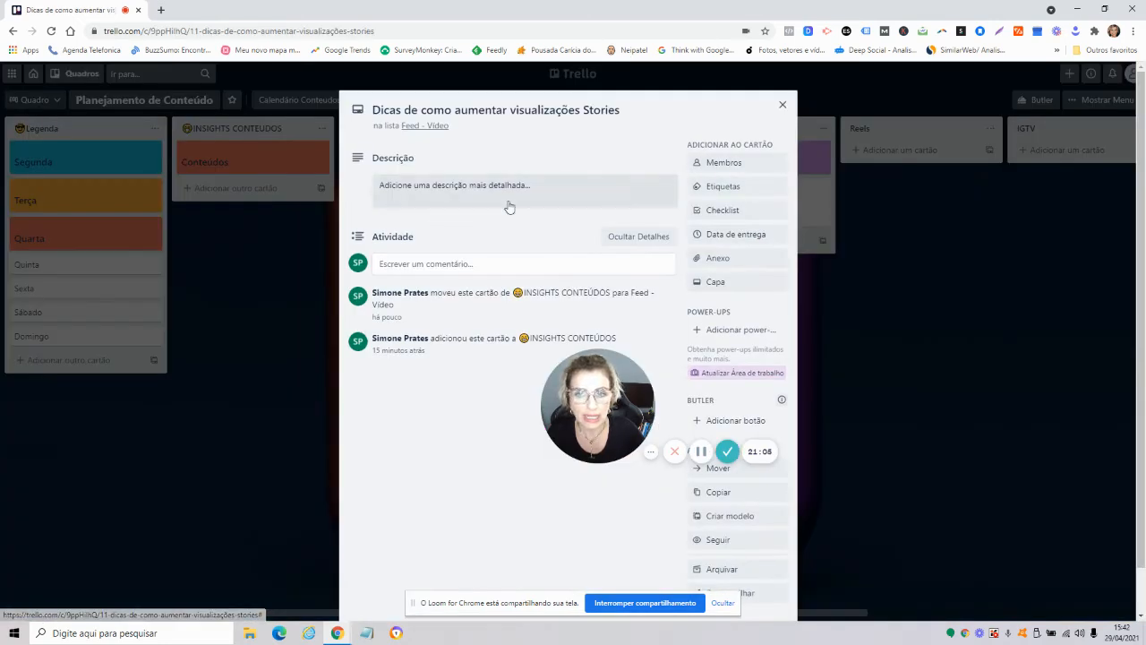
pyautogui.click(704, 188)
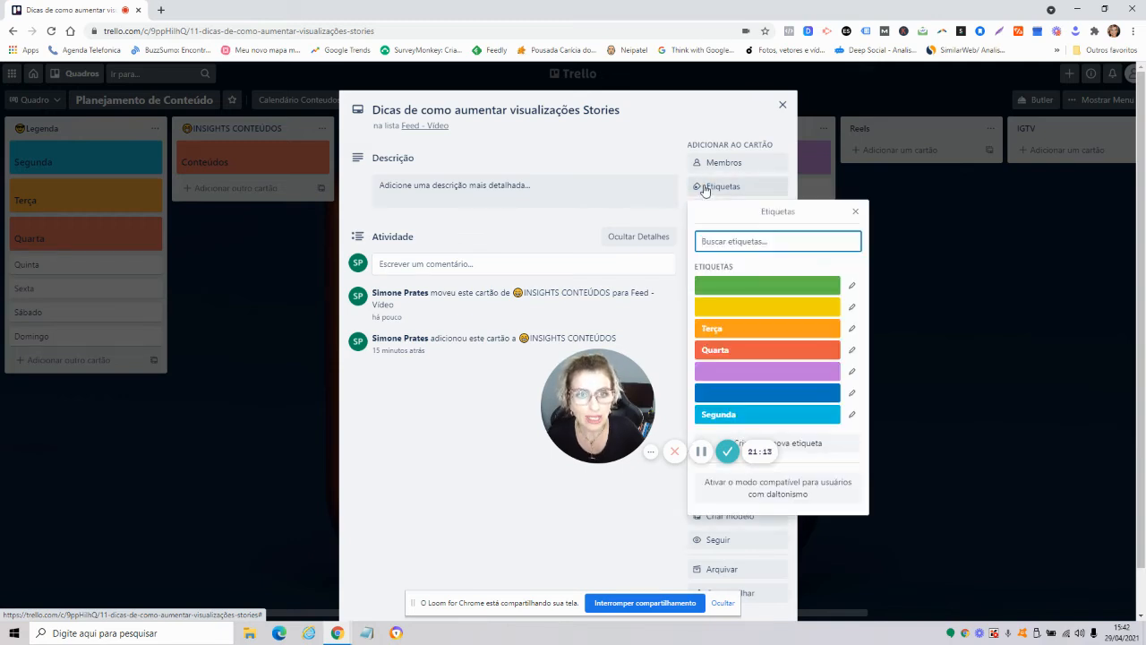
pyautogui.click(759, 330)
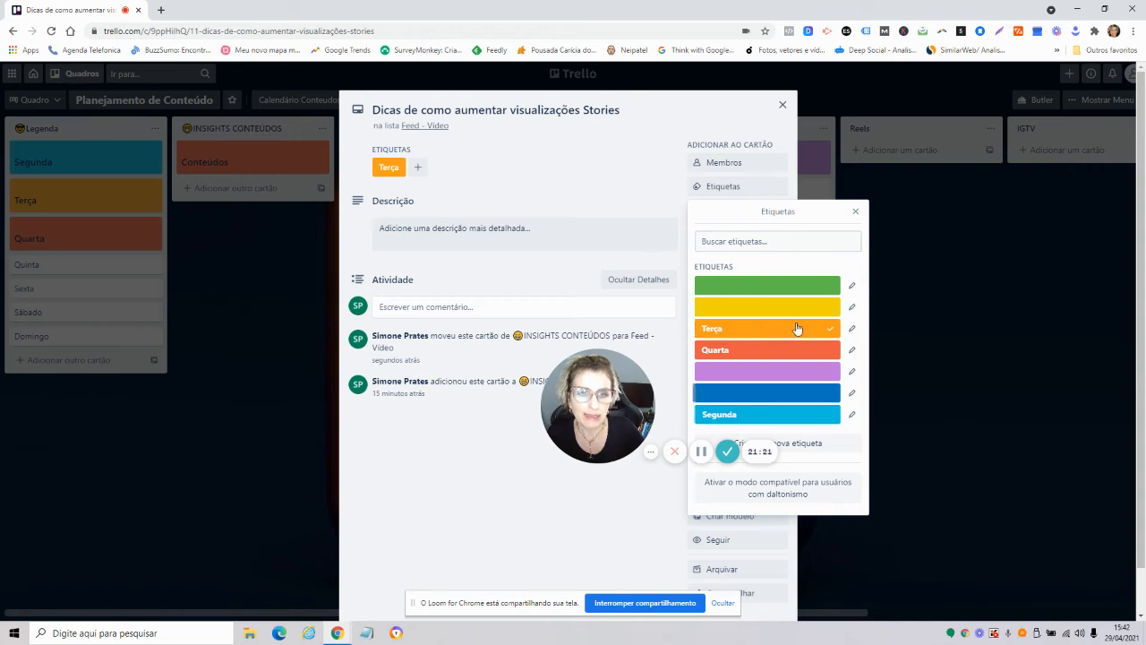
pyautogui.click(781, 104)
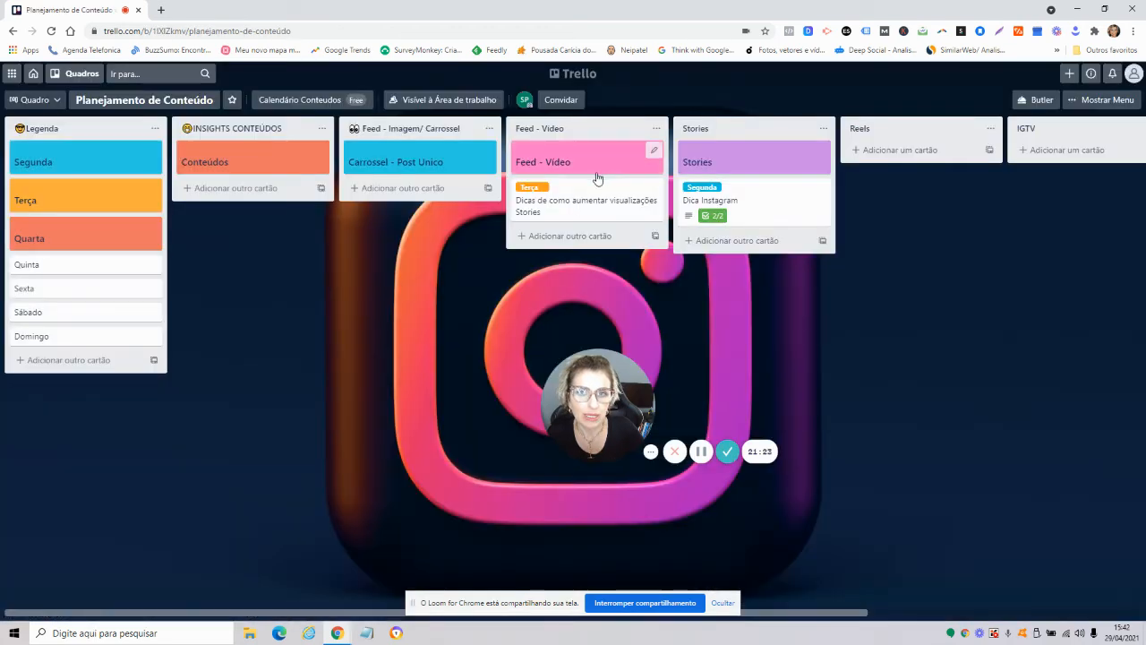
# - Collapse the board's card labels to plain colour bars and expand them to show their names again
pyautogui.click(704, 188)
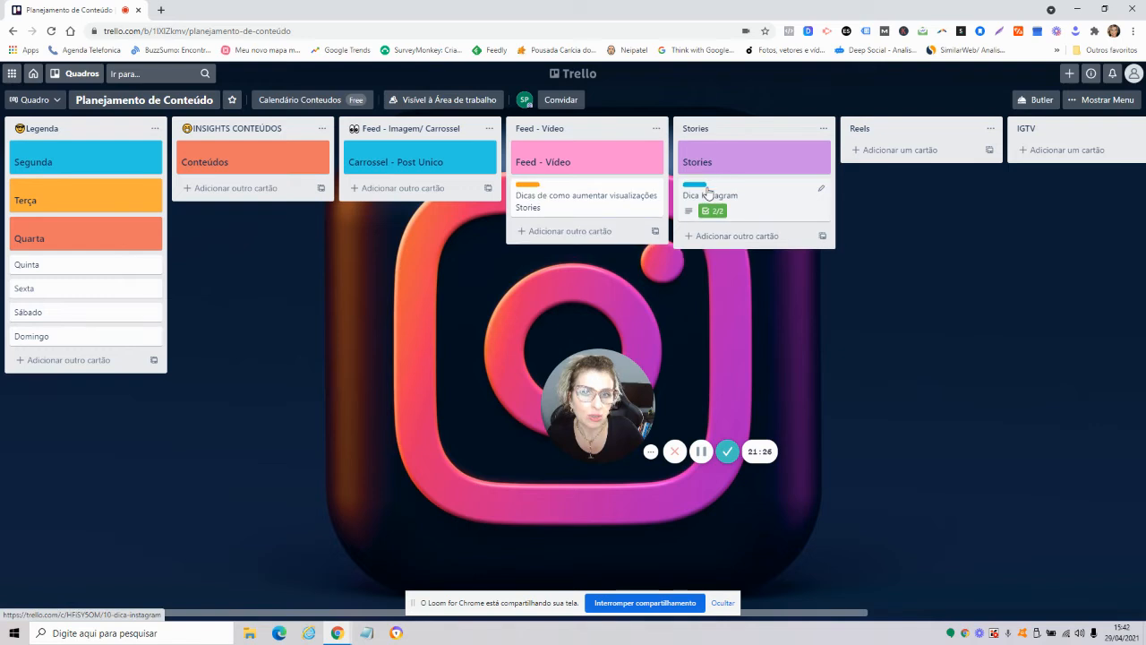
pyautogui.click(530, 185)
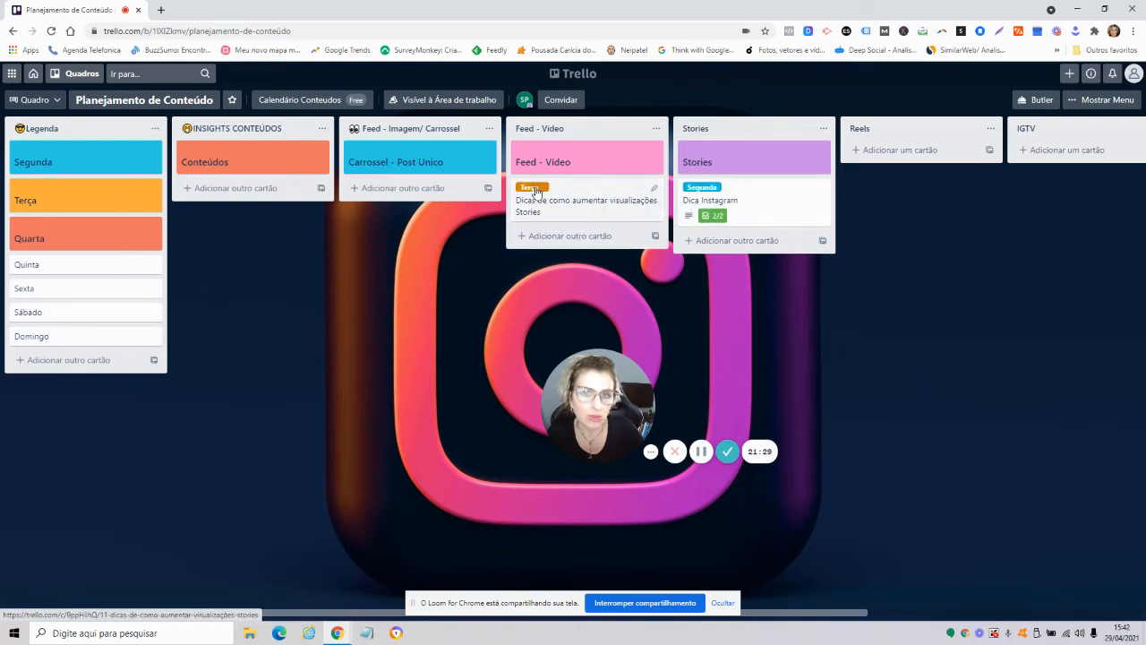
pyautogui.click(532, 187)
pyautogui.click(534, 187)
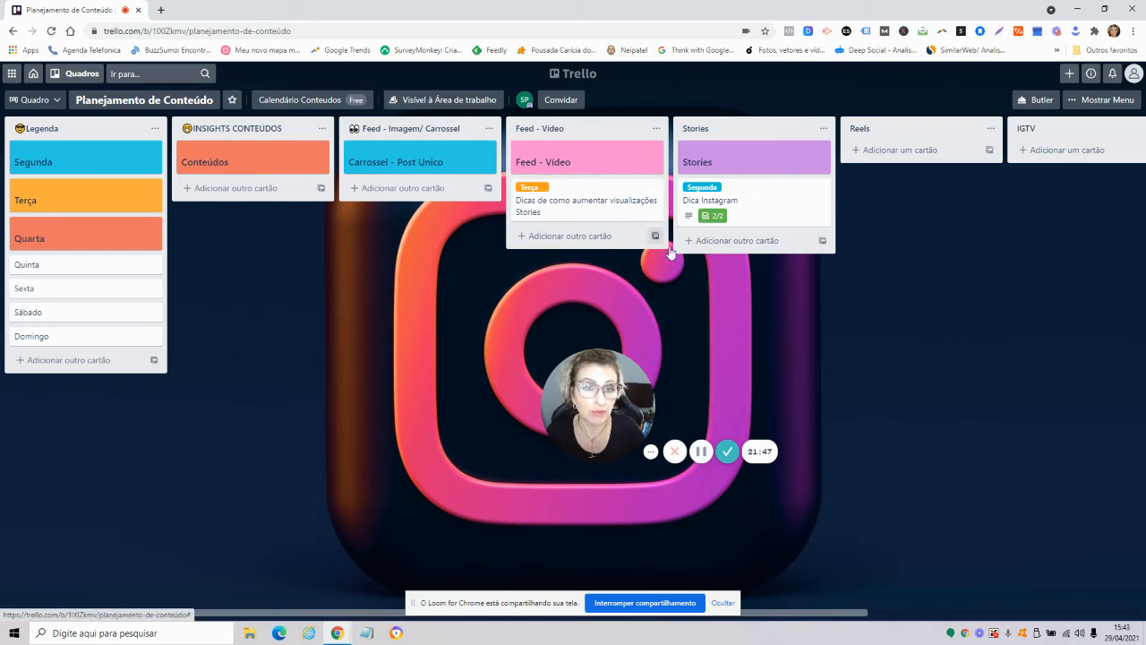
# - Add a card titled "Enquete" to the Stories list and assign it the Segunda label
pyautogui.click(715, 241)
pyautogui.write('Enquete')
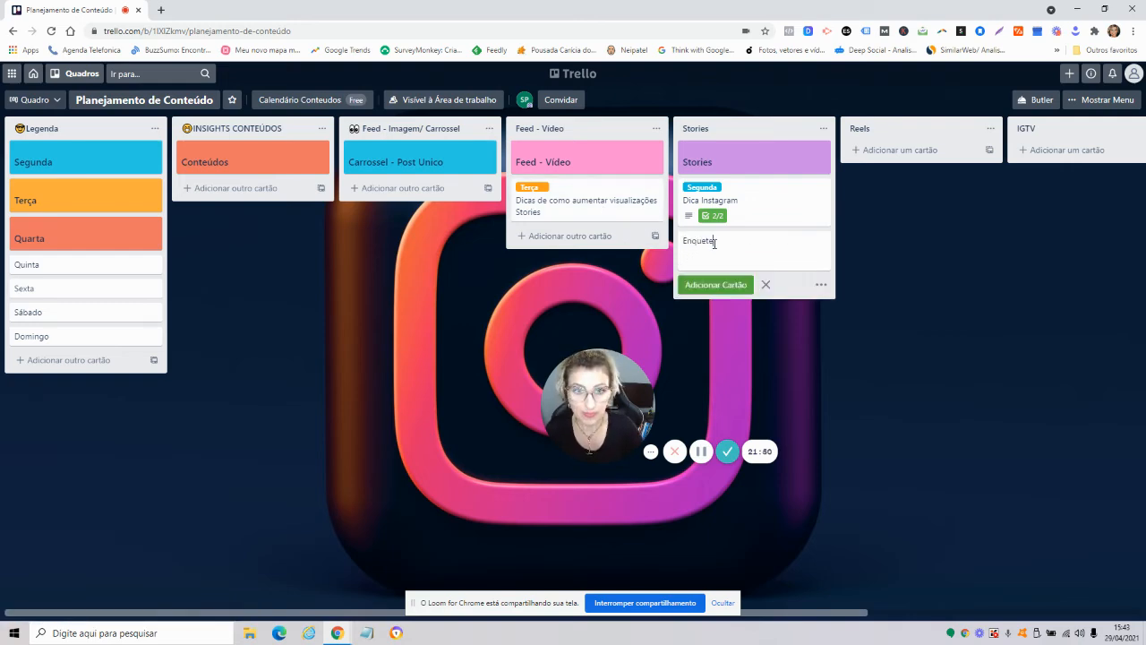
pyautogui.press('Return')
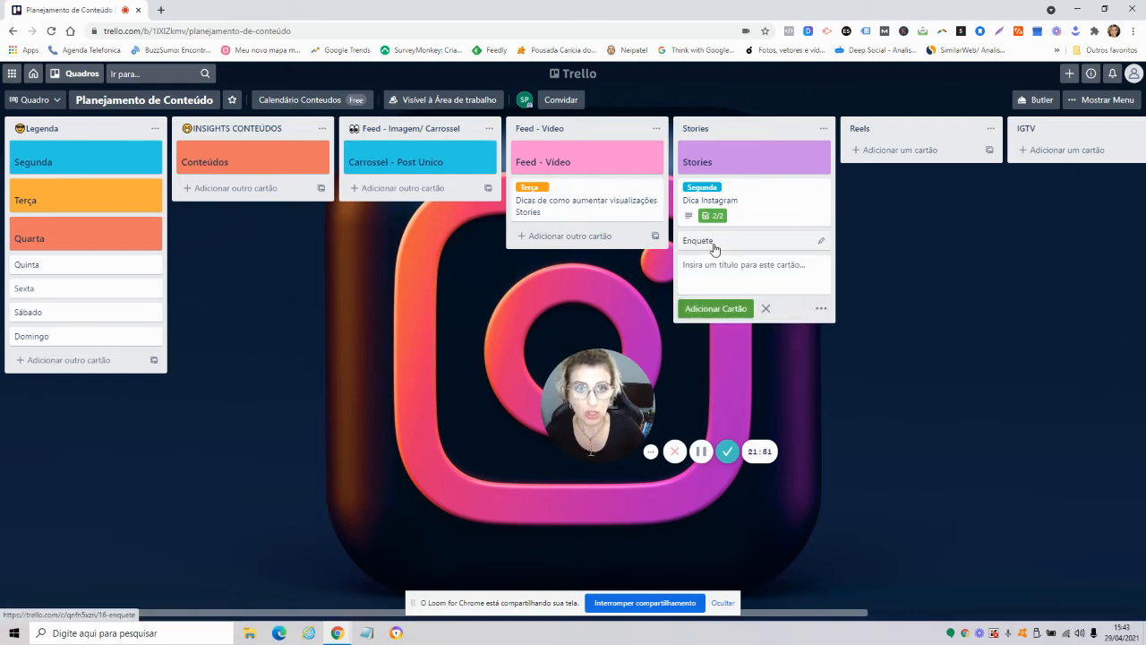
pyautogui.click(715, 244)
pyautogui.click(757, 186)
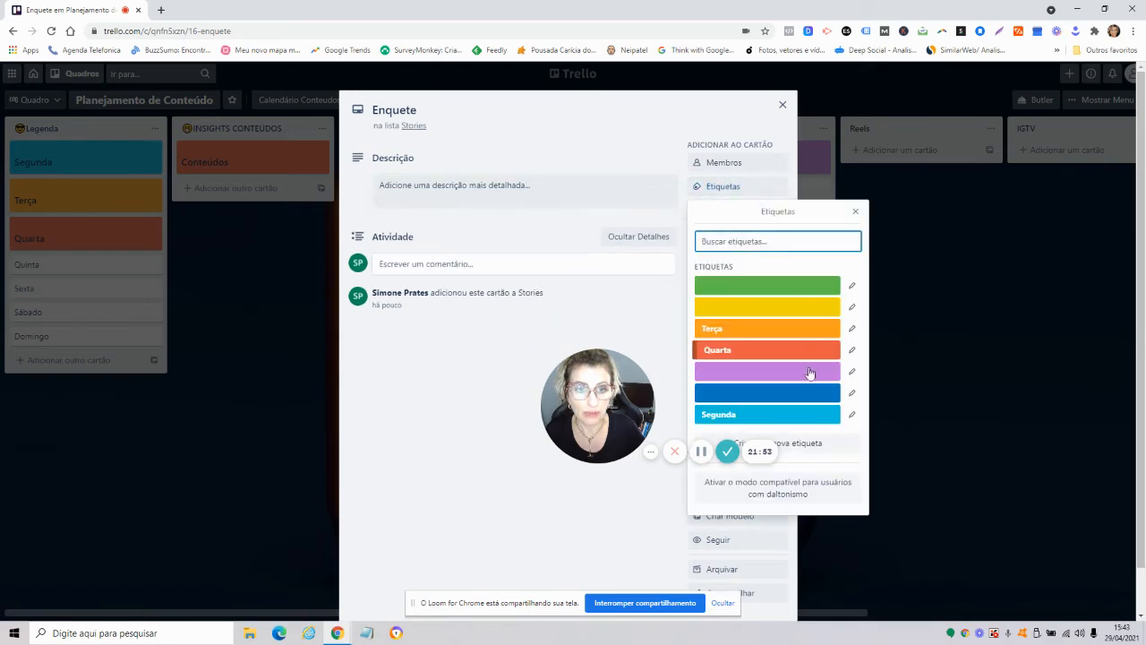
pyautogui.click(806, 414)
pyautogui.click(847, 215)
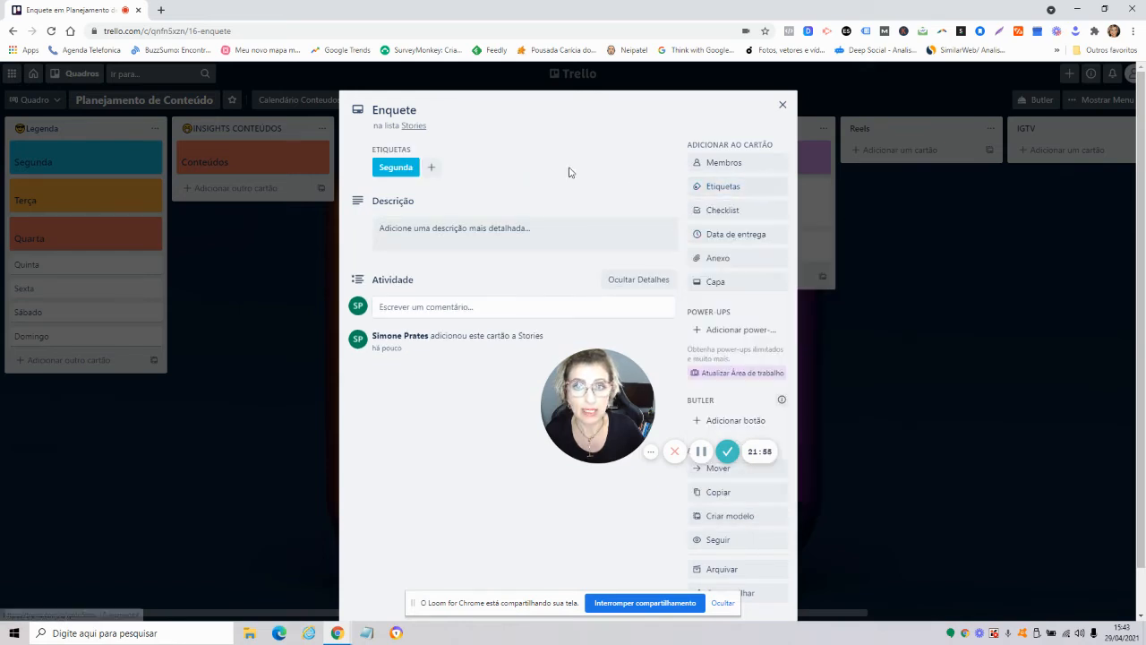
pyautogui.click(452, 231)
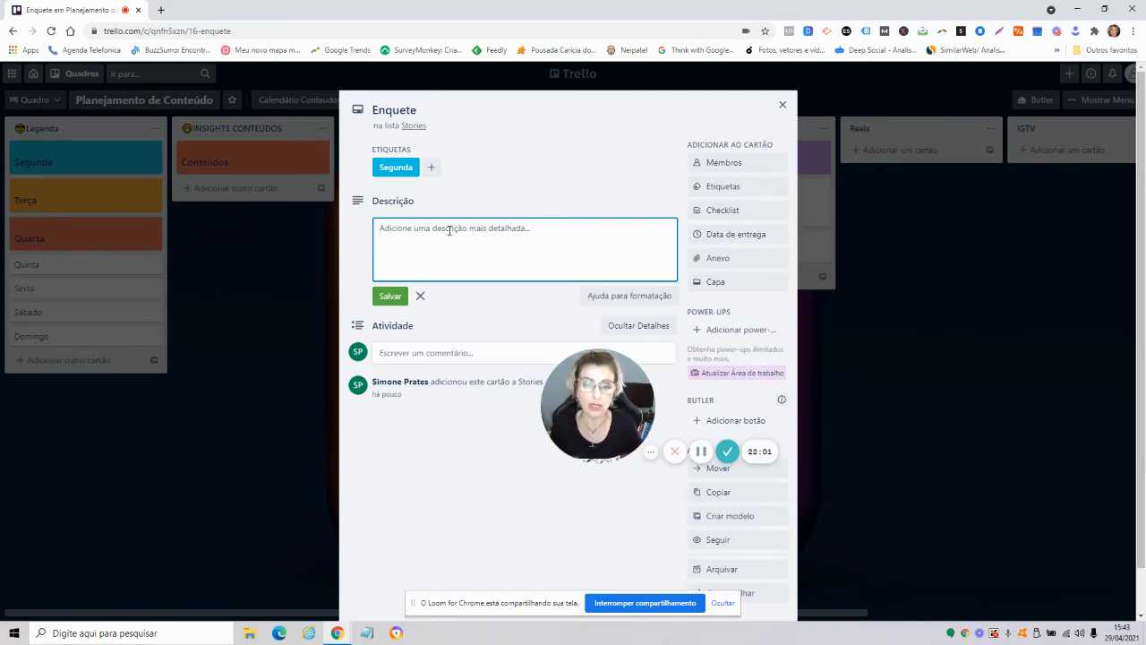
pyautogui.click(784, 106)
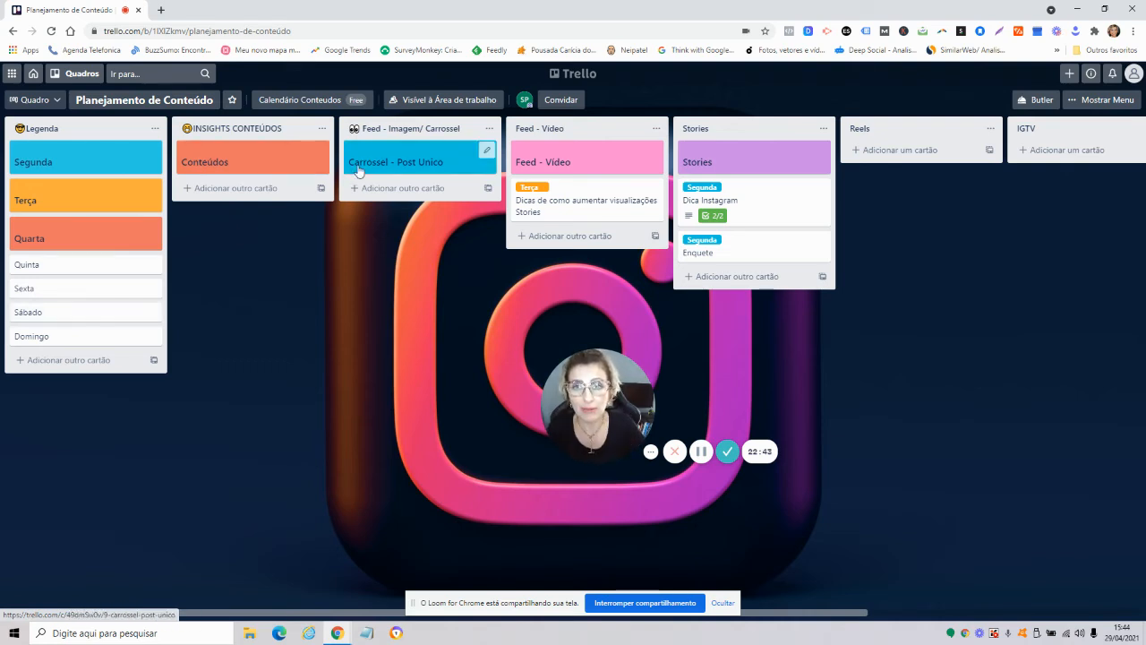
# - Rename the "Feed - Vídeo" list as "Segunda feira"
pyautogui.click(542, 131)
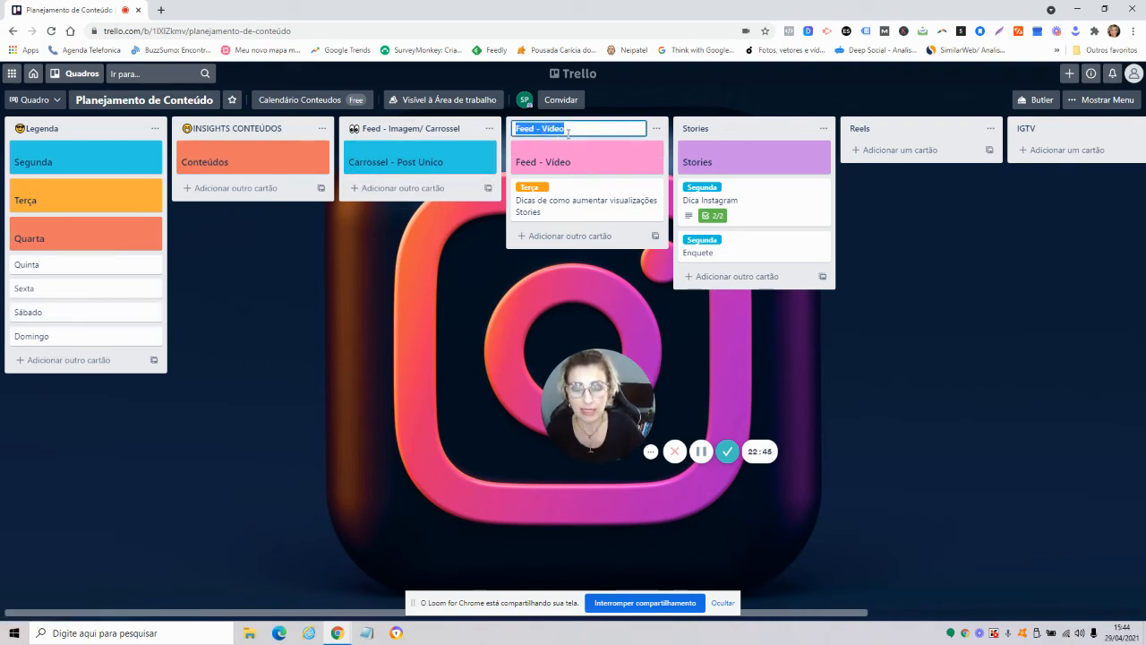
pyautogui.write('Segunda feira')
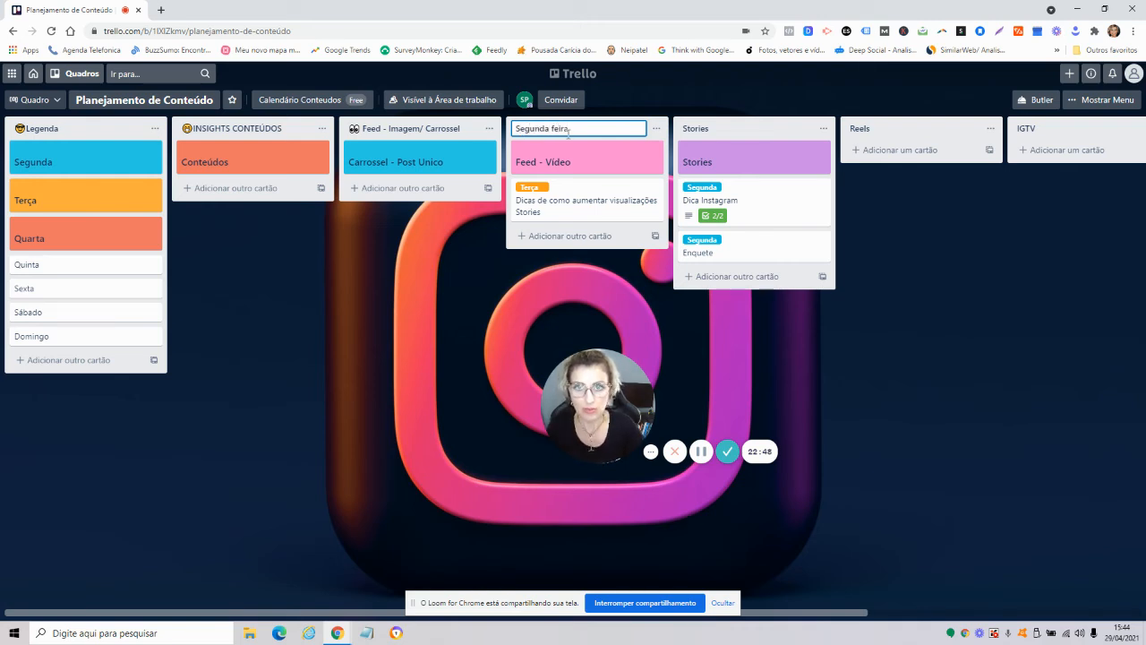
pyautogui.press('Return')
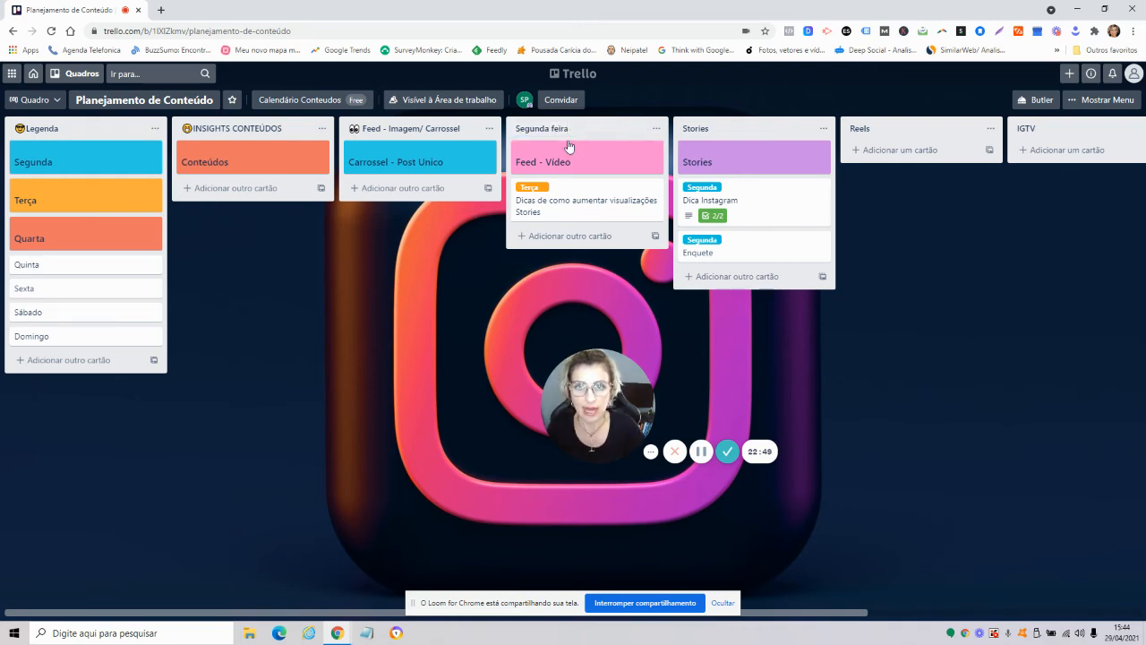
# - Rename the pink-covered "Feed - Vídeo" card as "Segunda feira" and return to the board
pyautogui.click(571, 163)
pyautogui.click(450, 179)
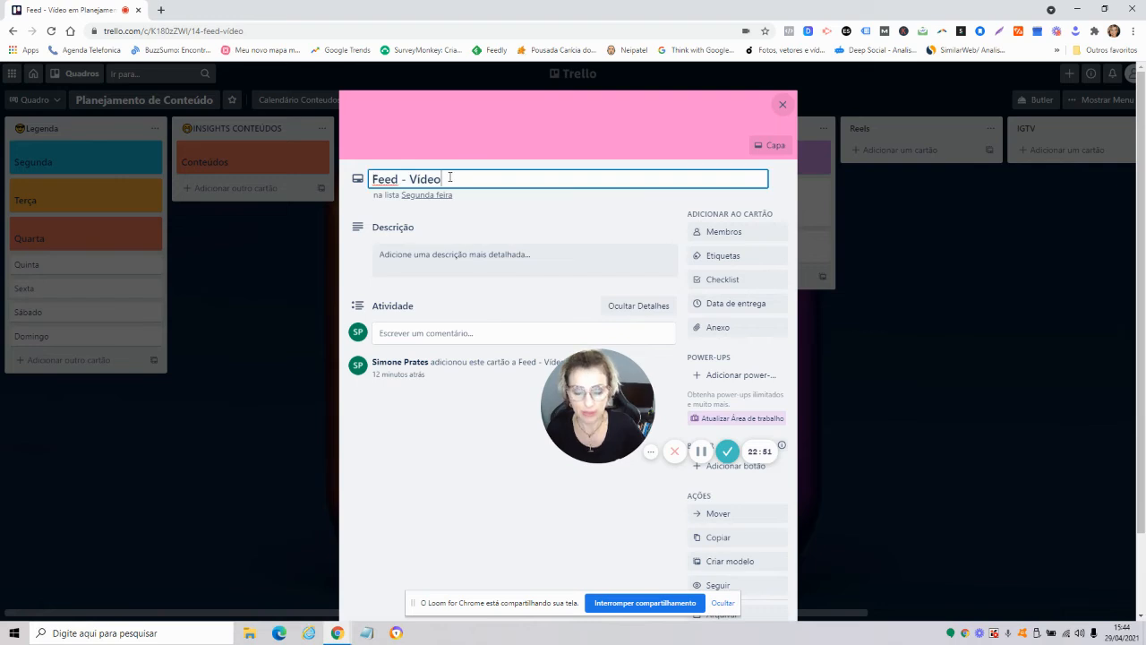
pyautogui.press('BackSpace')
pyautogui.press('BackSpace')
pyautogui.press('BackSpace')
pyautogui.press('BackSpace')
pyautogui.press('BackSpace')
pyautogui.press('BackSpace')
pyautogui.press('BackSpace')
pyautogui.press('BackSpace')
pyautogui.press('BackSpace')
pyautogui.press('BackSpace')
pyautogui.press('BackSpace')
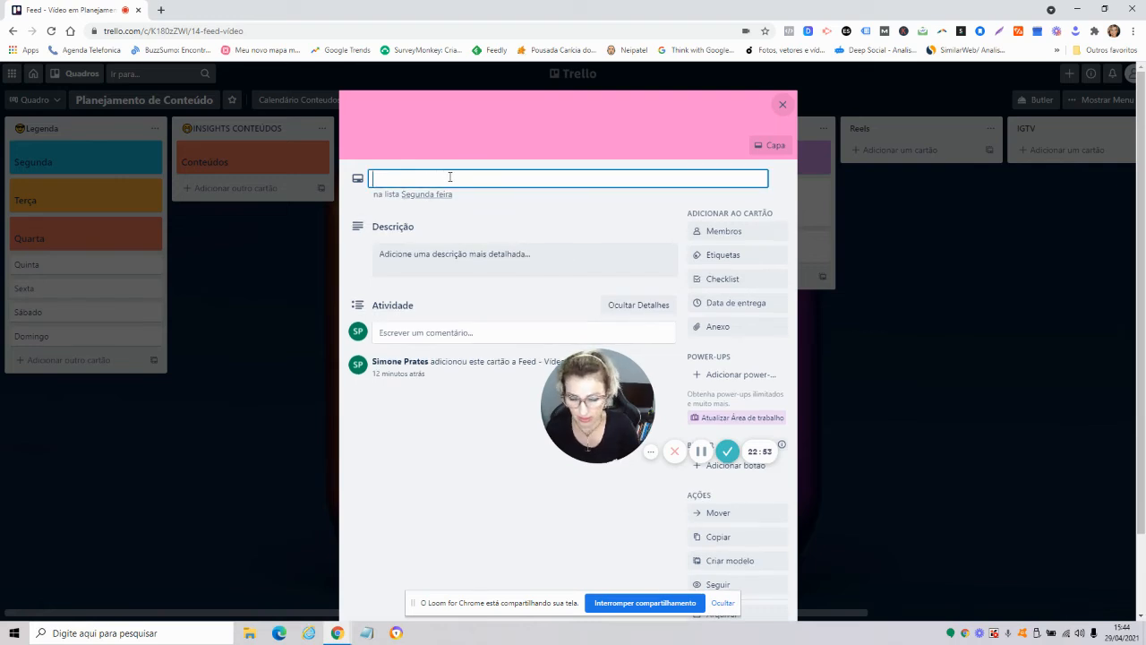
pyautogui.write('Segunda feira')
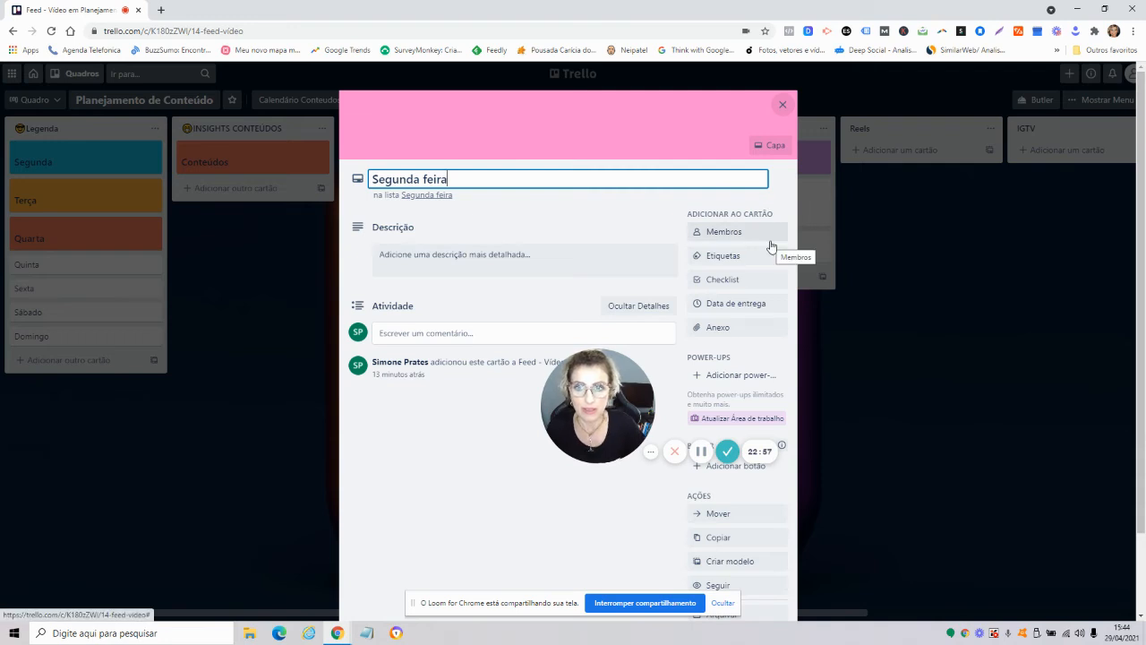
pyautogui.click(780, 105)
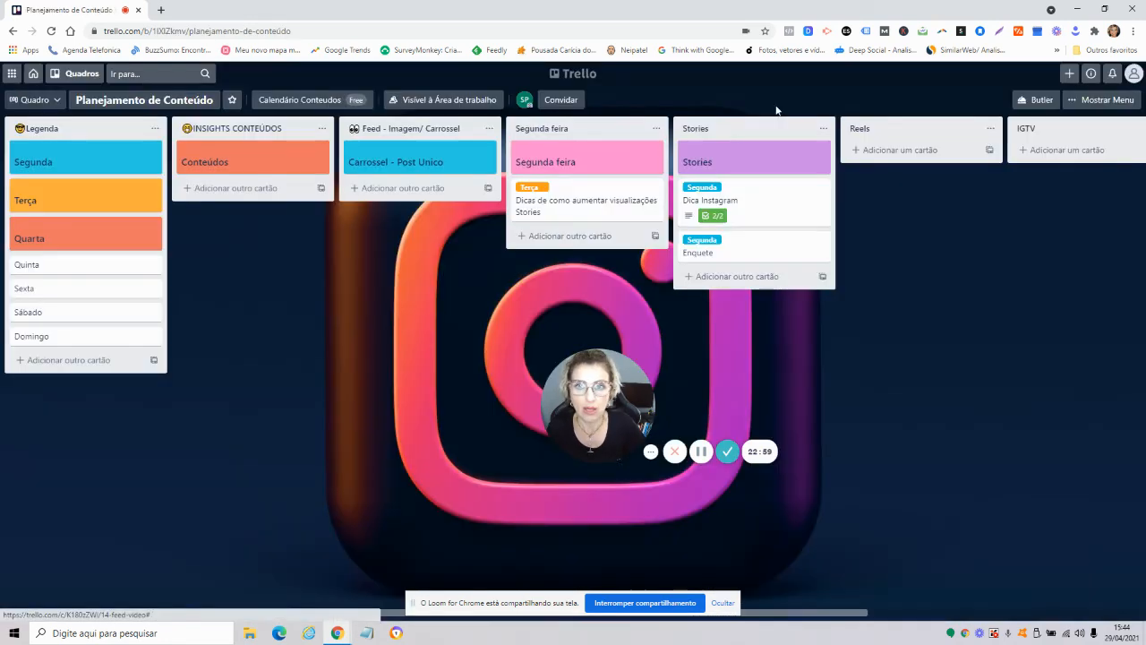
# - Rename the blue-covered Segunda card in the Legenda list as "Post Carrossel"
pyautogui.click(540, 192)
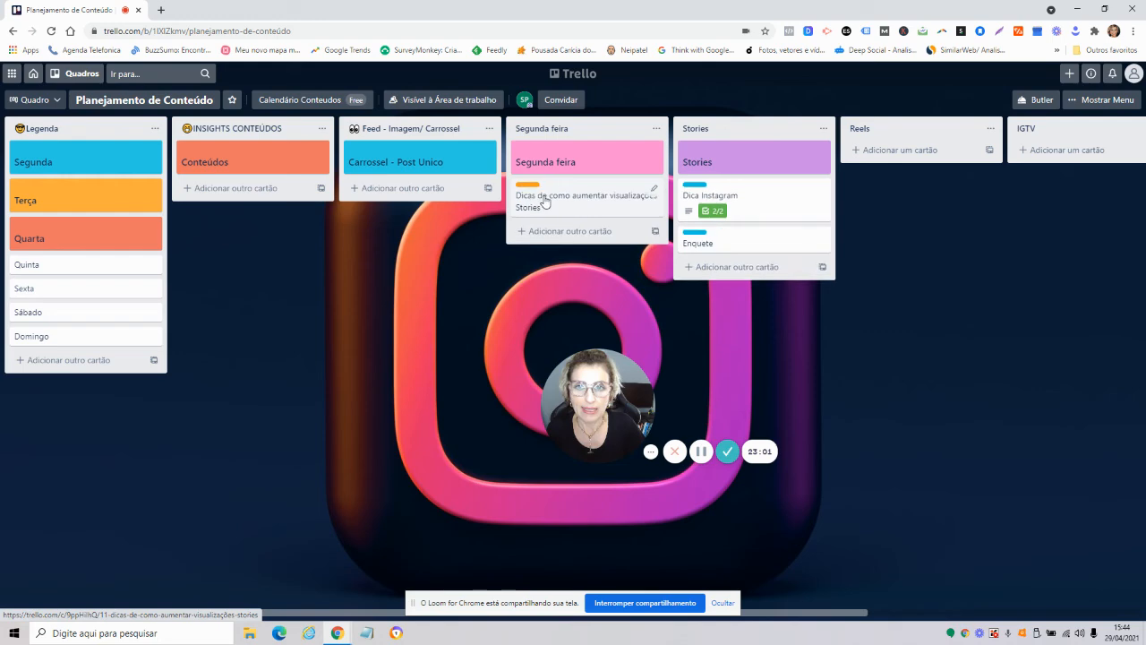
pyautogui.click(40, 170)
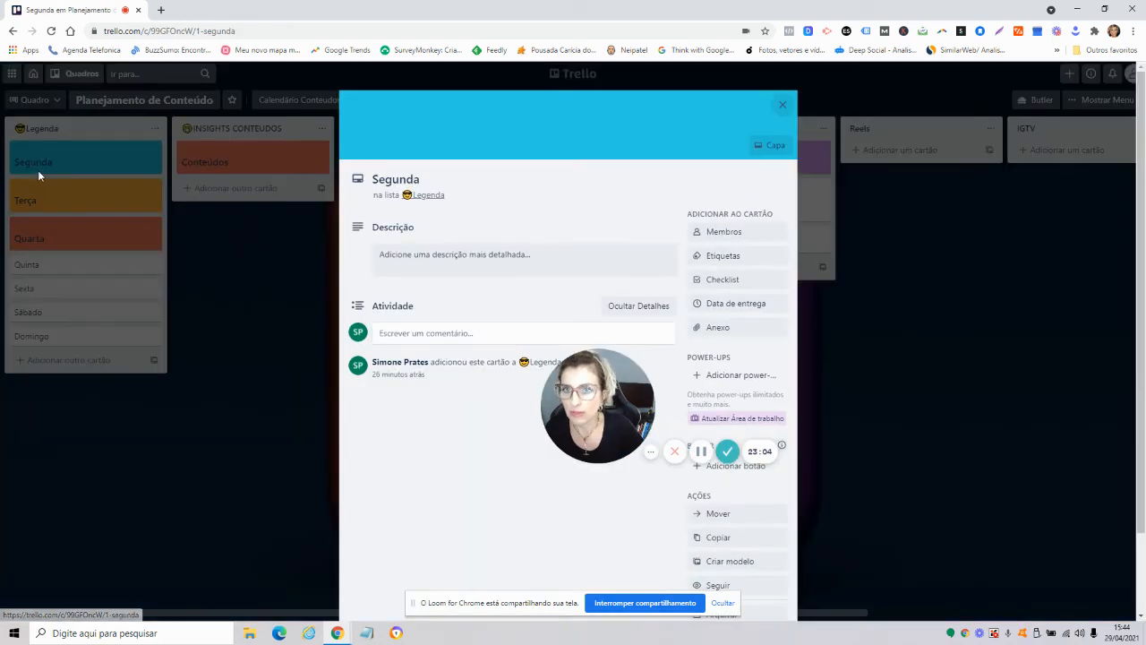
pyautogui.click(427, 178)
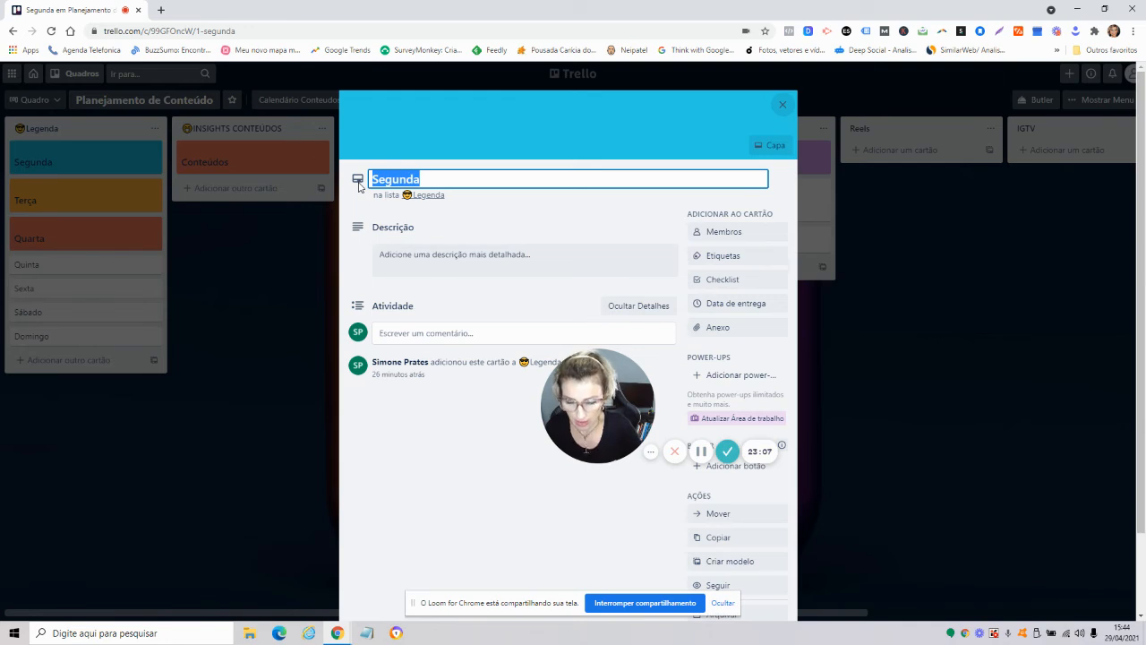
pyautogui.write('P')
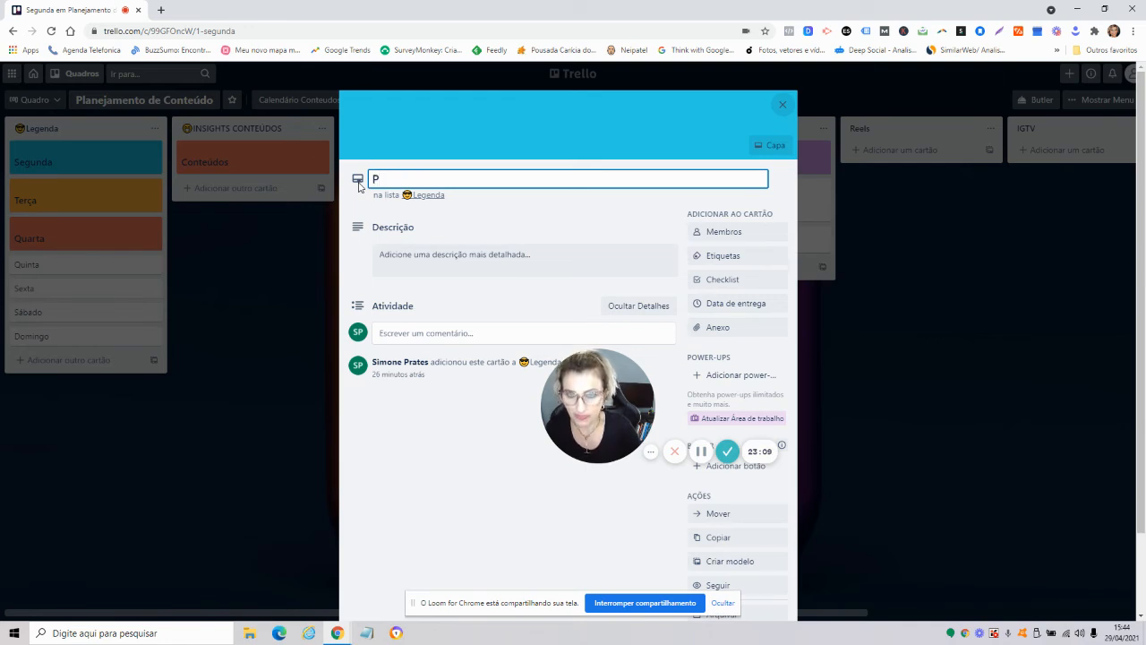
pyautogui.write('Oost Ca')
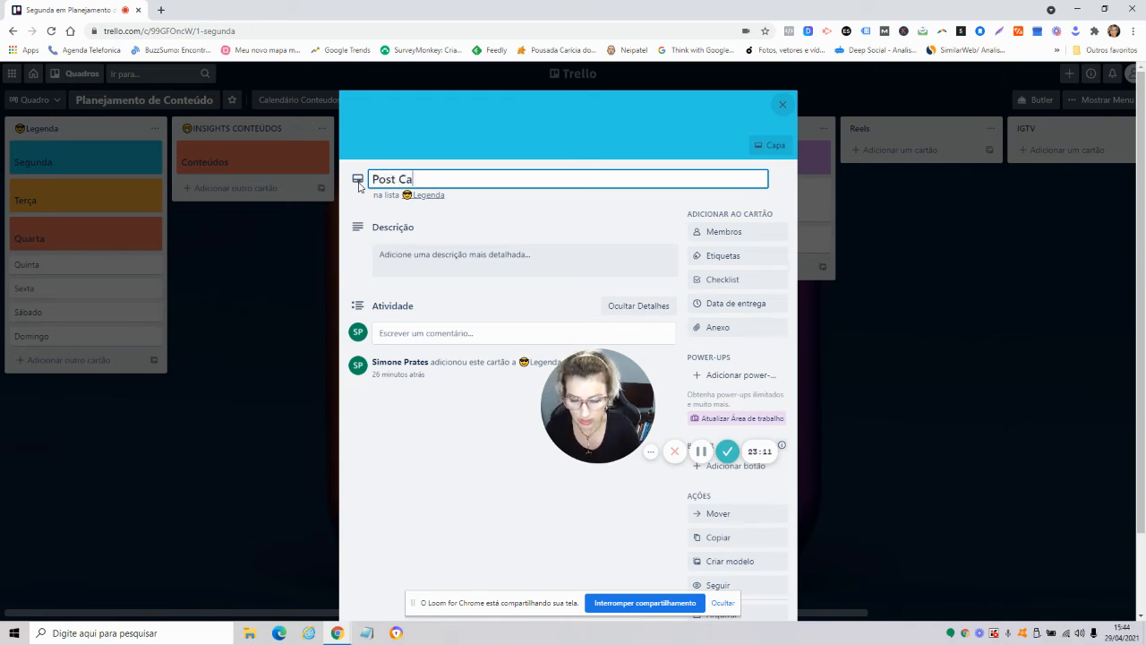
pyautogui.write('rrossel')
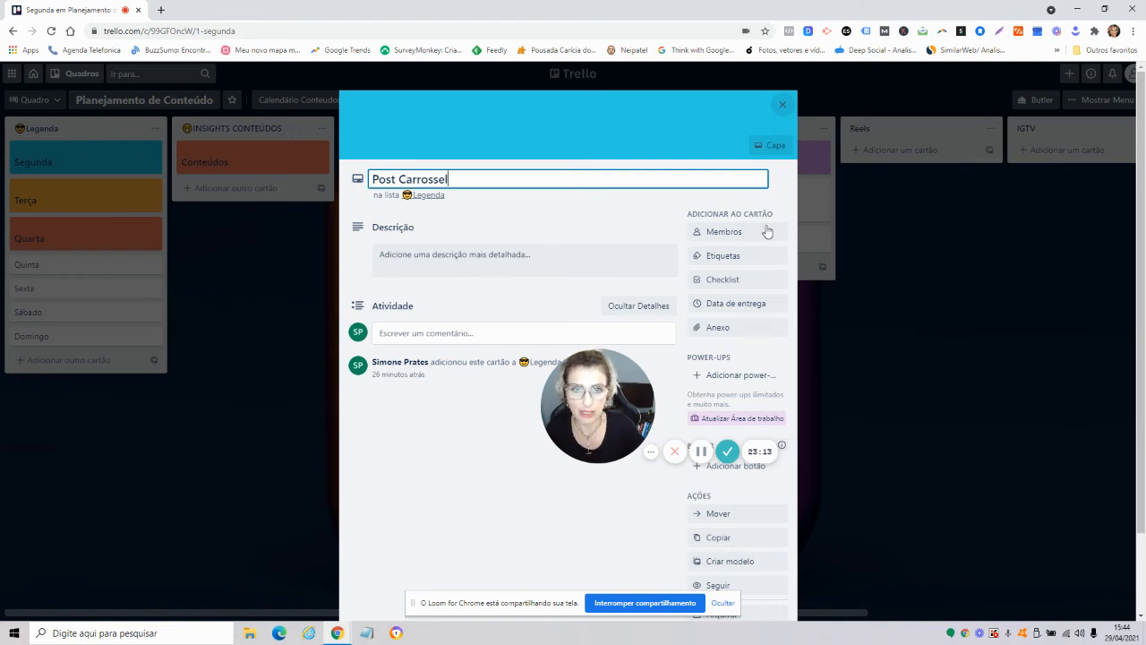
pyautogui.click(204, 131)
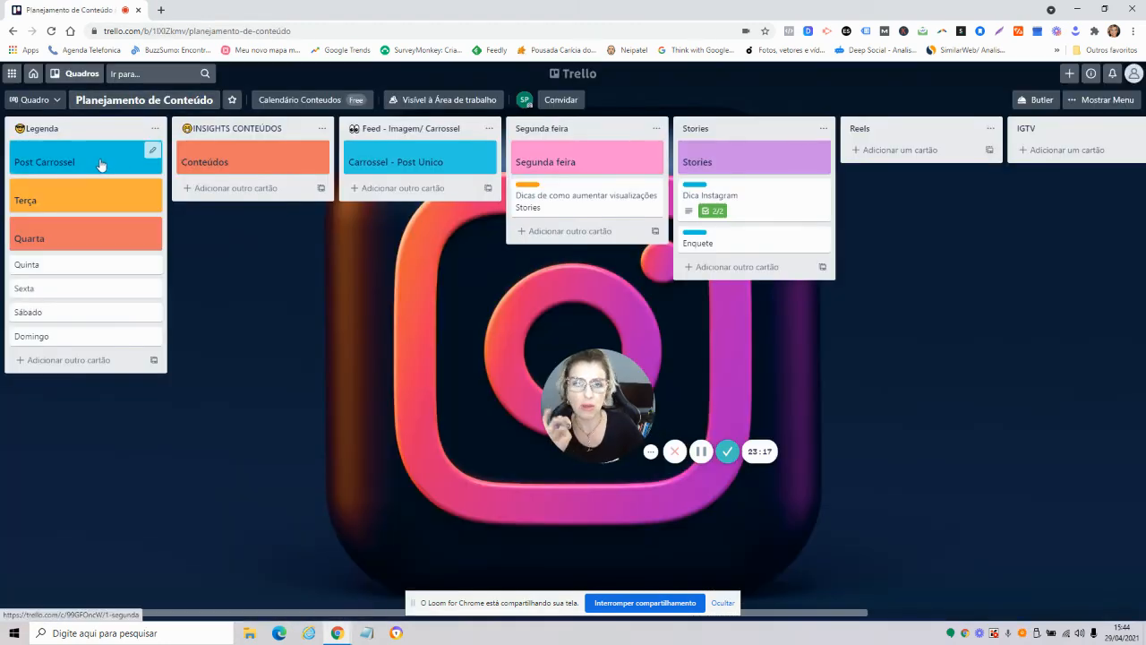
# - Replace the Terça label with Segunda on the card "Dicas de como aumentar visualizações Stories"
pyautogui.click(561, 197)
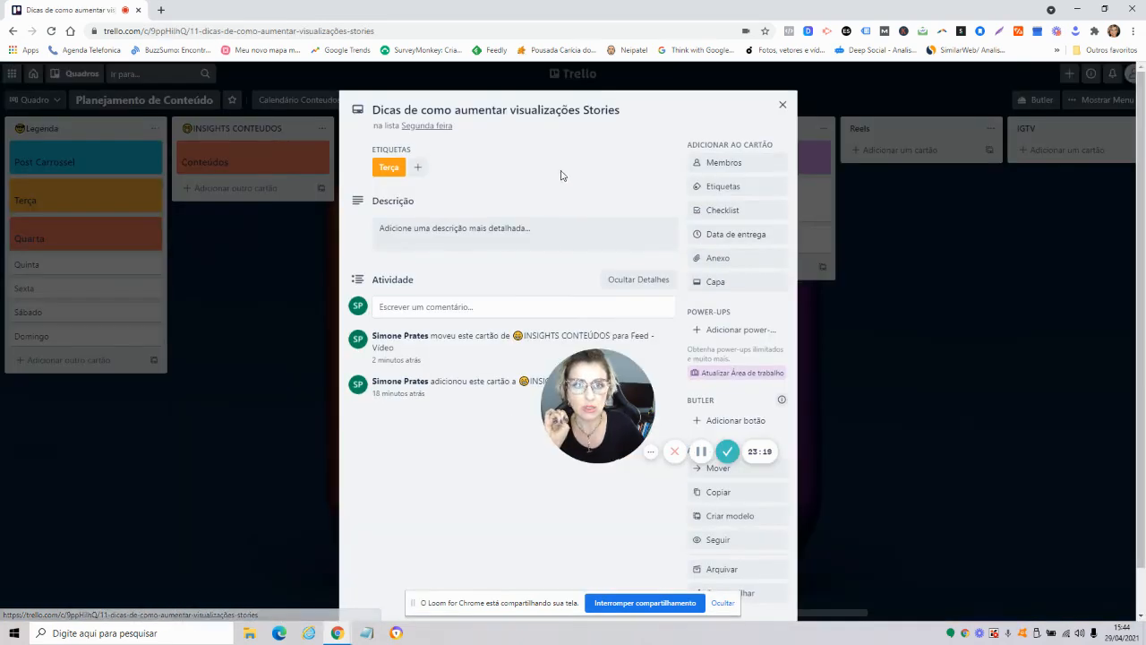
pyautogui.click(747, 186)
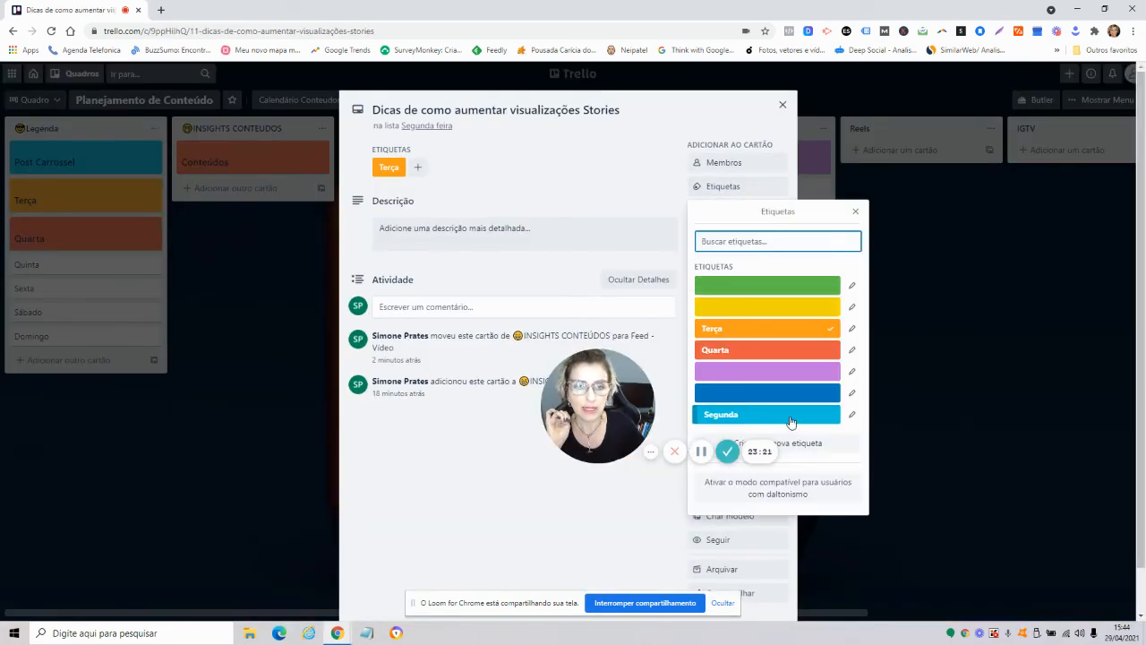
pyautogui.click(813, 419)
pyautogui.click(824, 329)
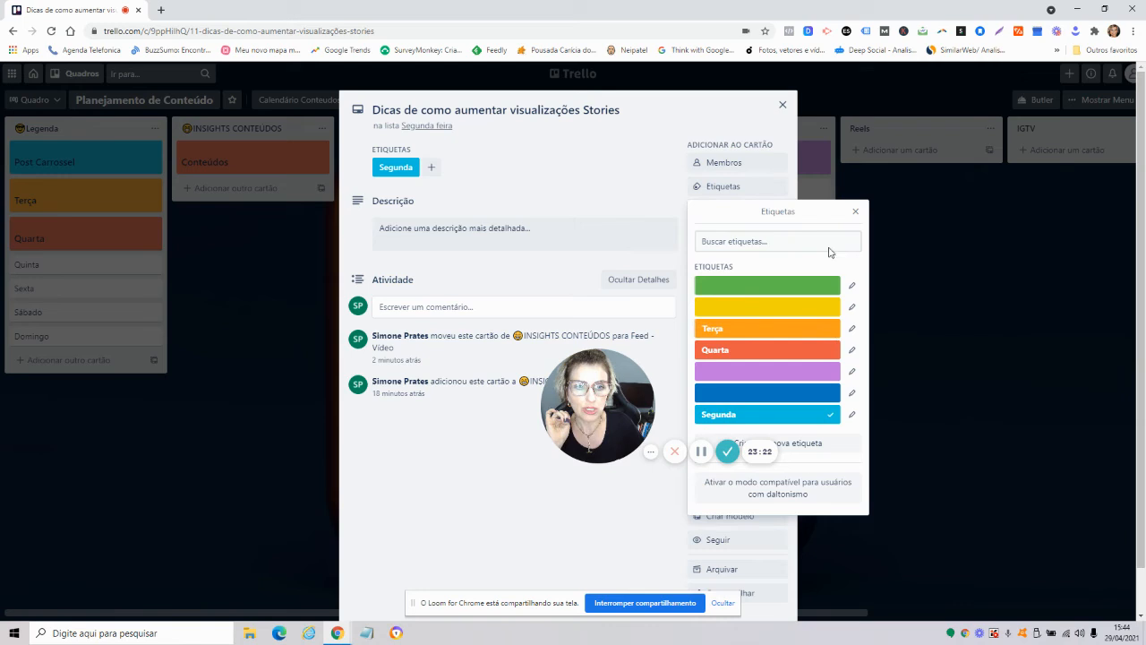
pyautogui.click(779, 106)
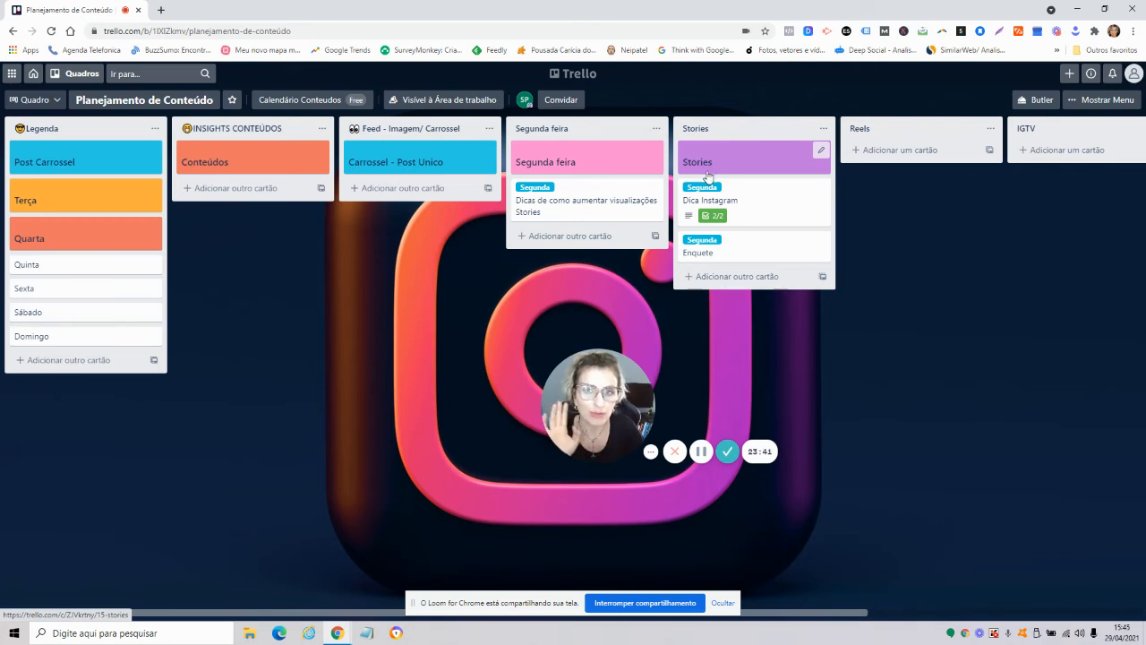
# - Move the Enquete card from the Stories list to the end of the Segunda feira list
pyautogui.click(592, 235)
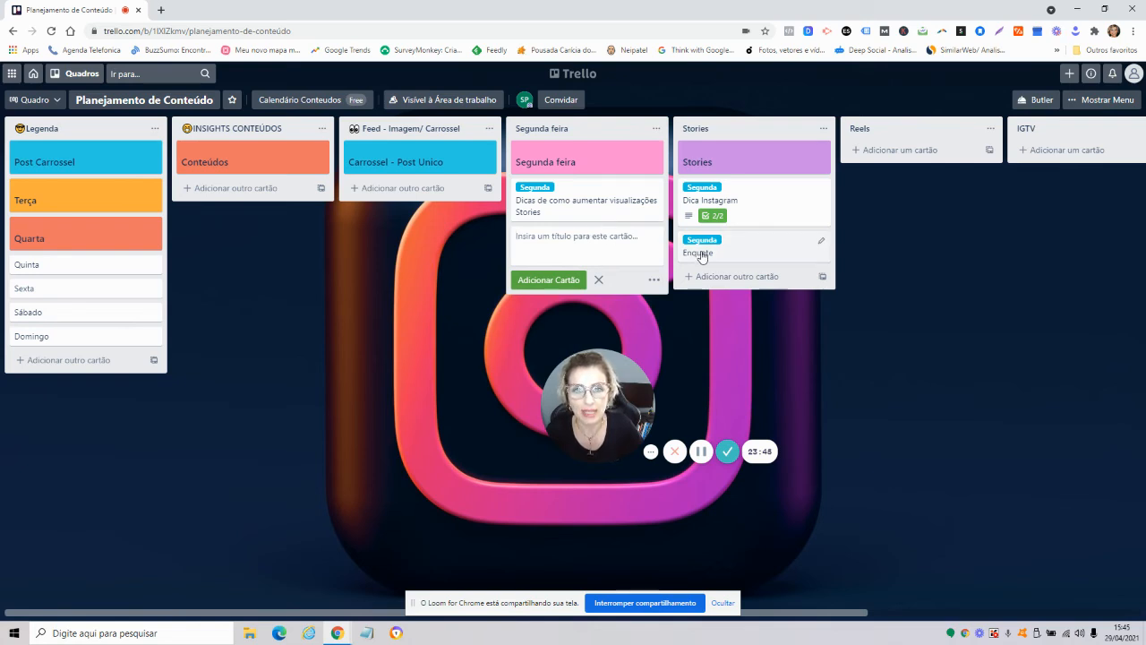
pyautogui.moveTo(701, 256); pyautogui.dragTo(530, 260)
pyautogui.click(599, 315)
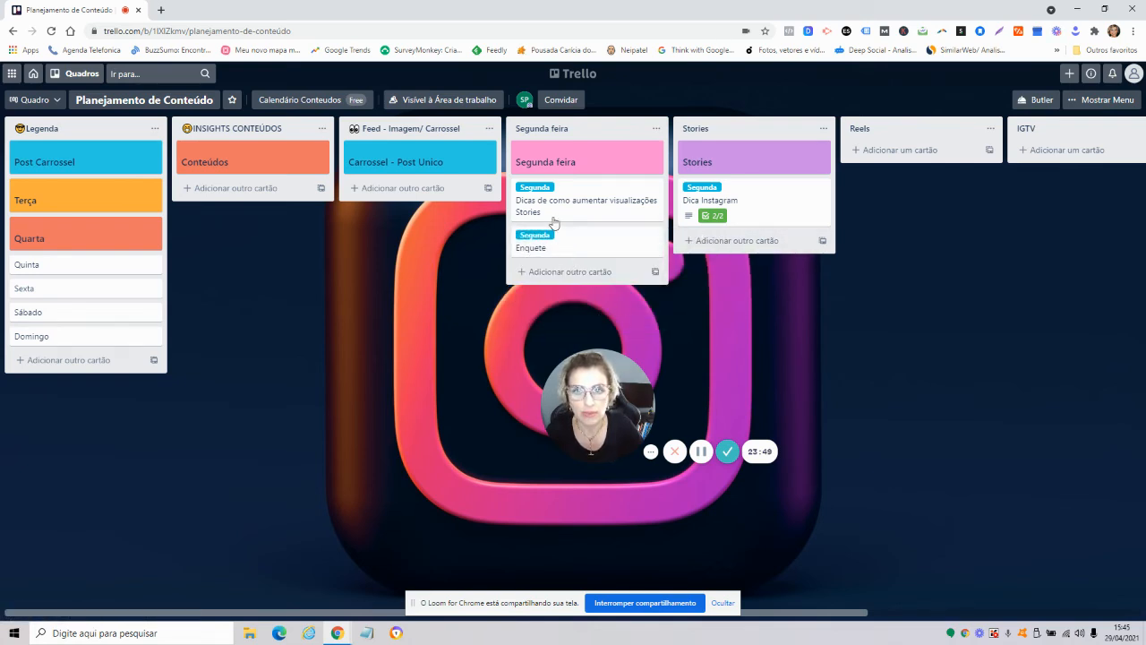
# - Collapse the board's card labels to colour bars and remove the Segunda label from the card "Dicas de como aumentar visualizações Stories"
pyautogui.click(540, 190)
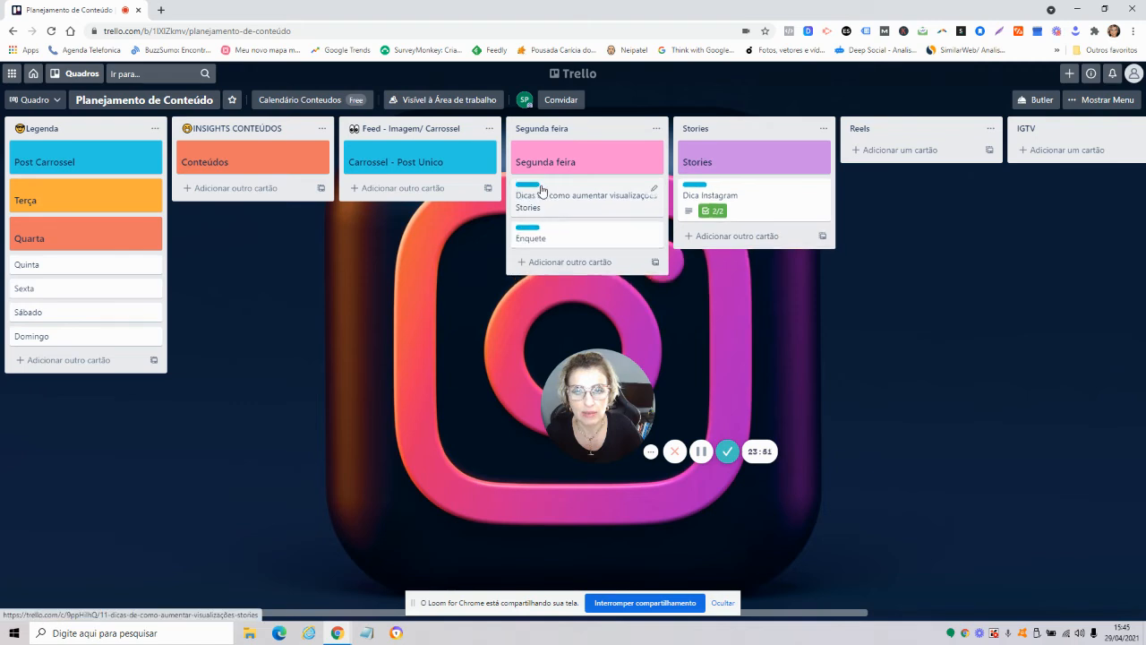
pyautogui.click(541, 190)
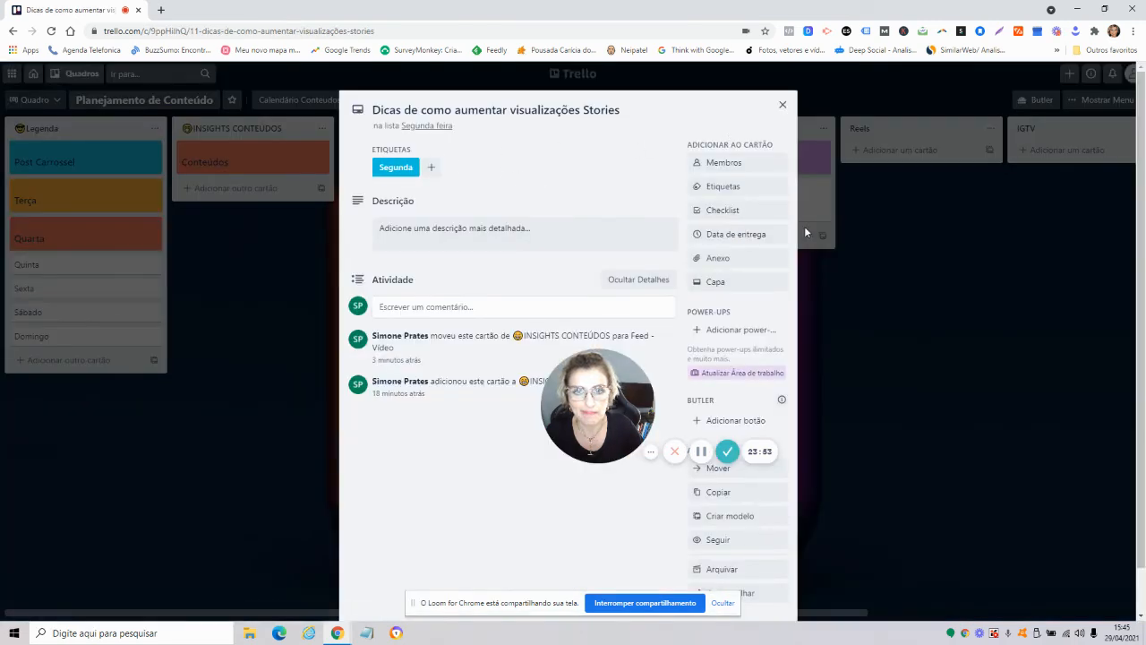
pyautogui.click(723, 187)
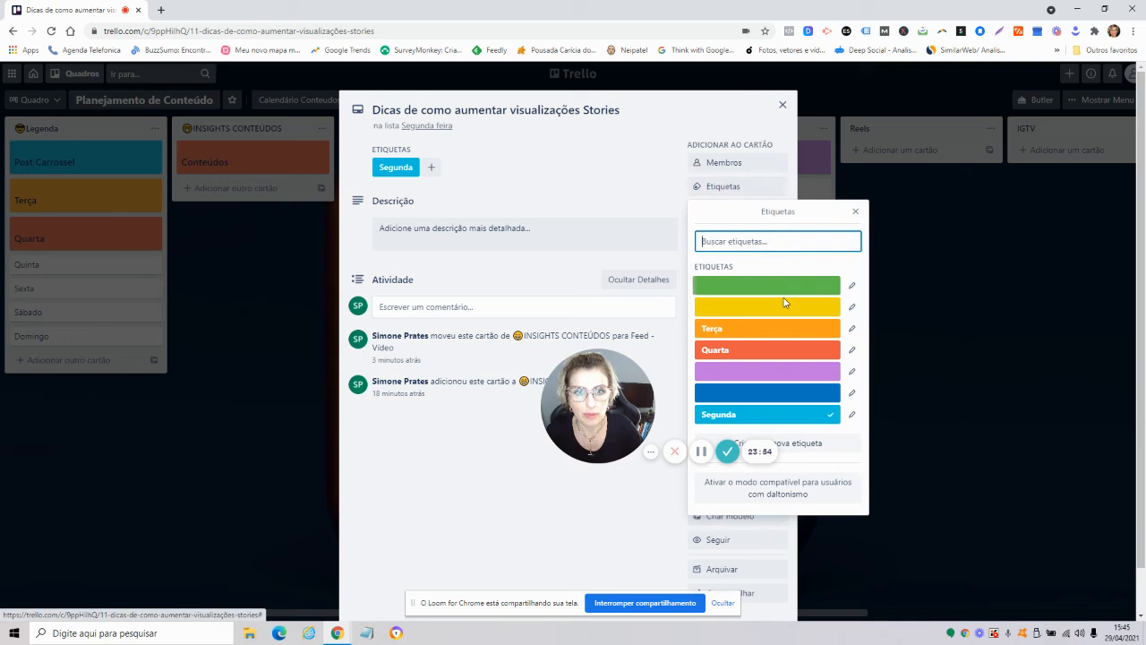
pyautogui.click(754, 414)
# - Rename the light blue Segunda label as "Carrossel", save it and return to the board
pyautogui.click(852, 416)
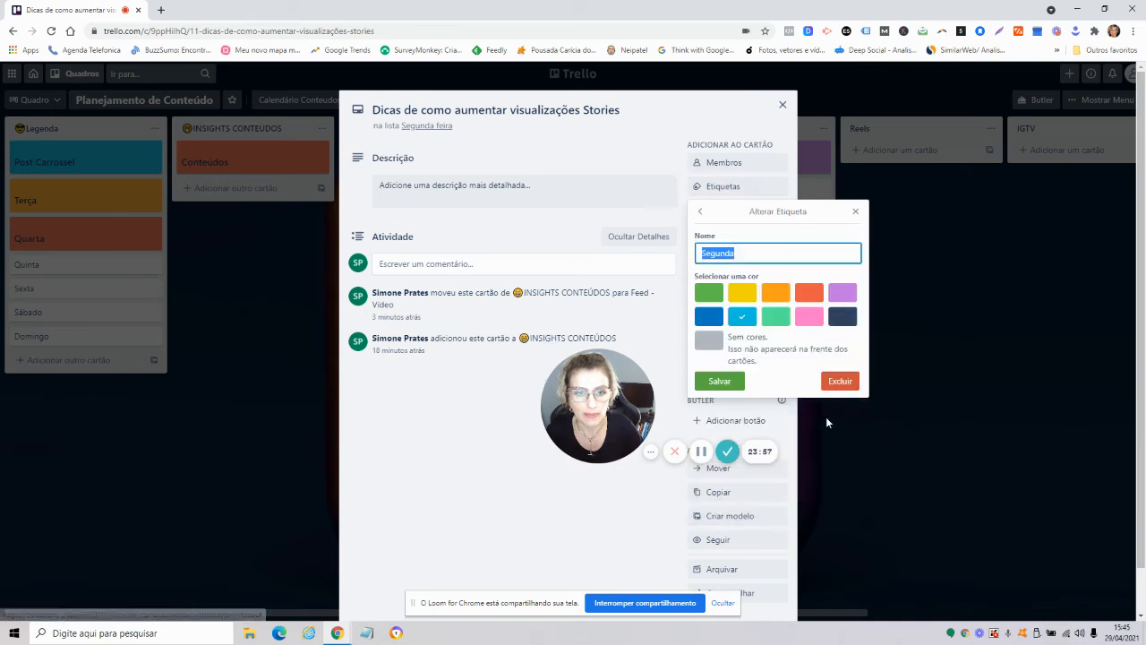
pyautogui.click(734, 254)
pyautogui.press('BackSpace')
pyautogui.press('BackSpace')
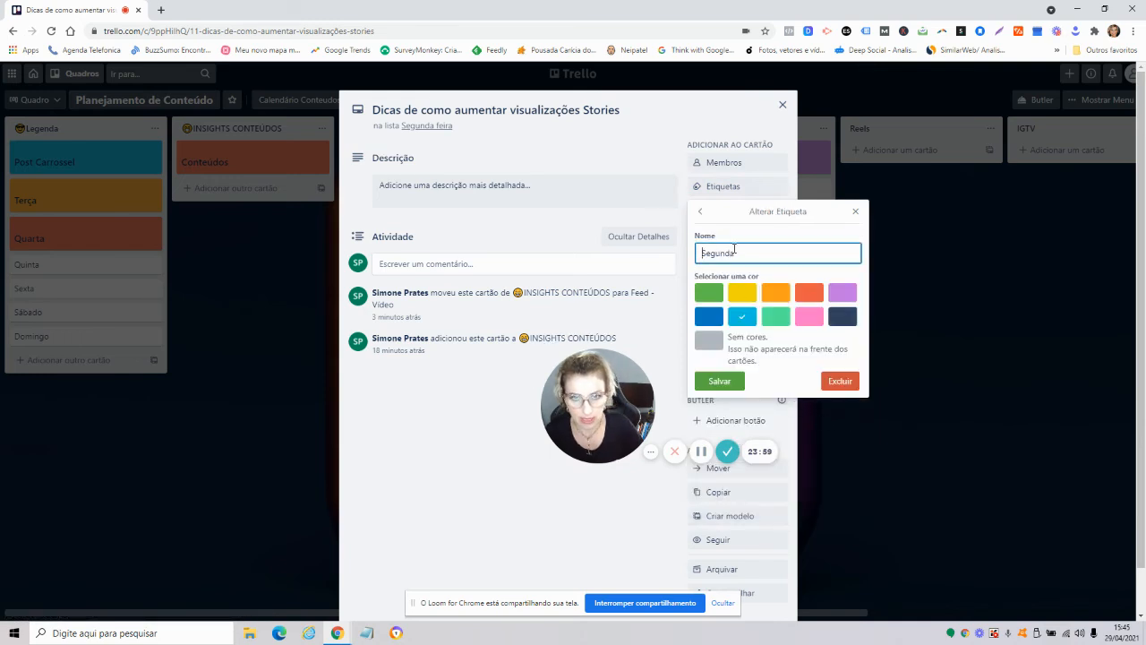
pyautogui.press('BackSpace')
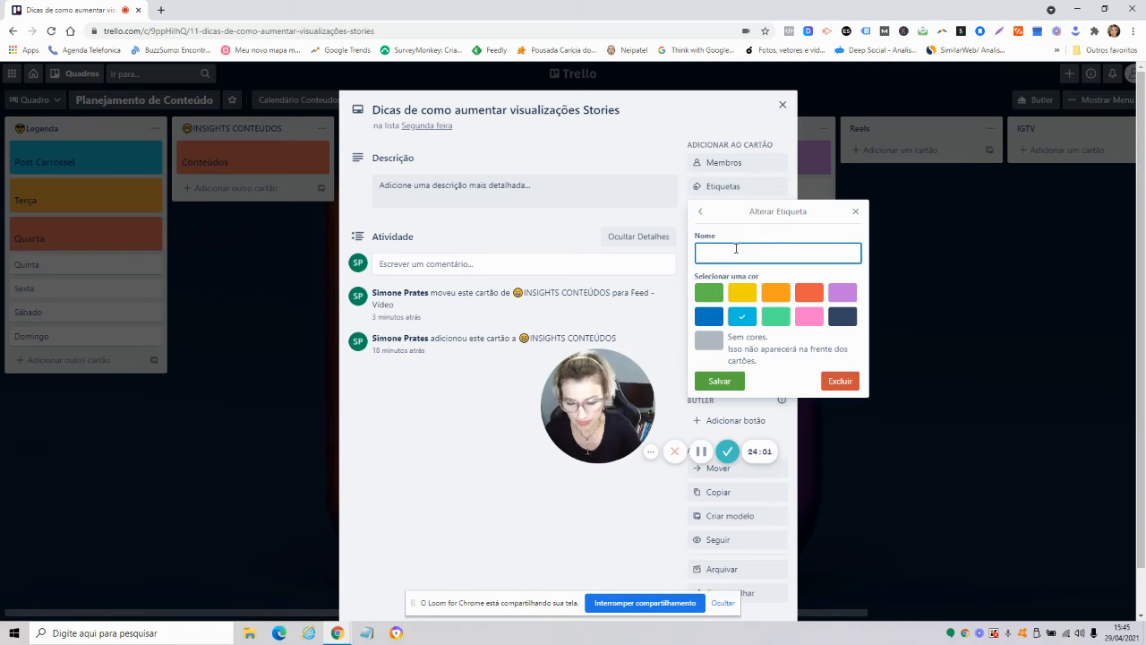
pyautogui.write('Carrossel')
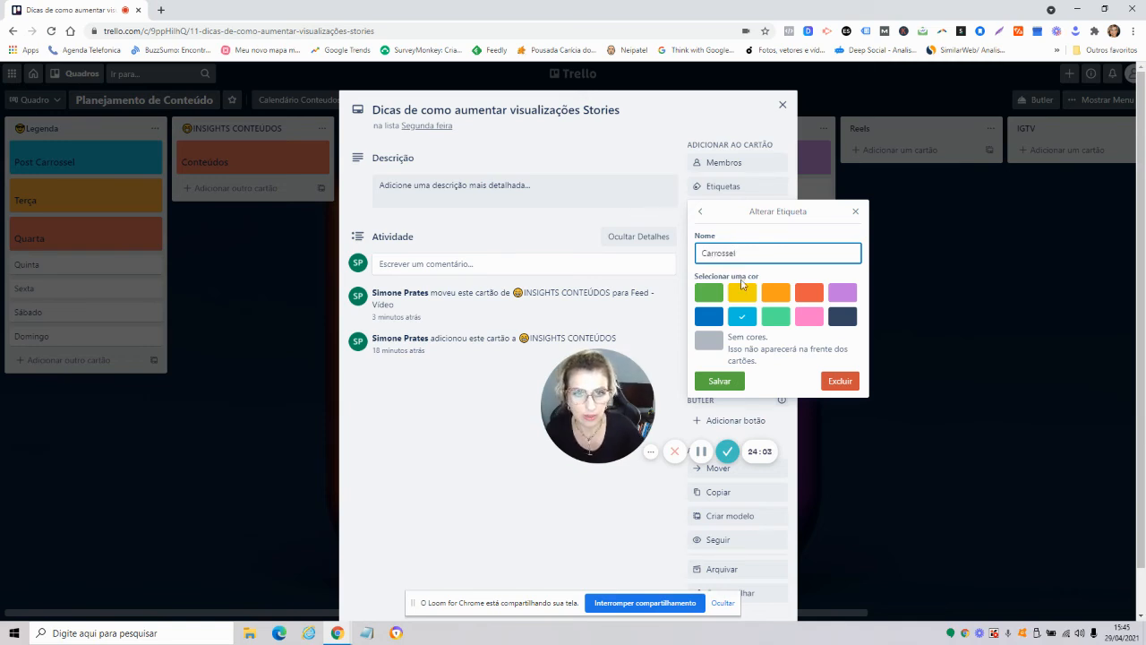
pyautogui.click(720, 381)
pyautogui.click(783, 107)
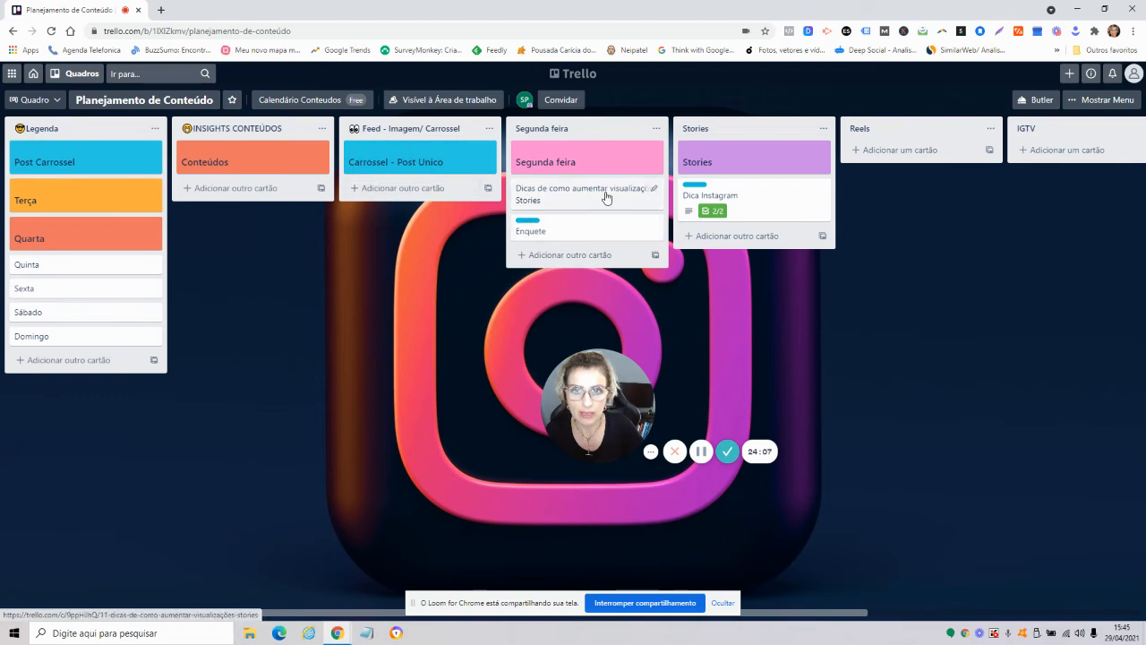
# - Add the Carrossel label to the card "Dicas de como aumentar visualizações Stories" and expand the board's card labels to show their names
pyautogui.click(589, 195)
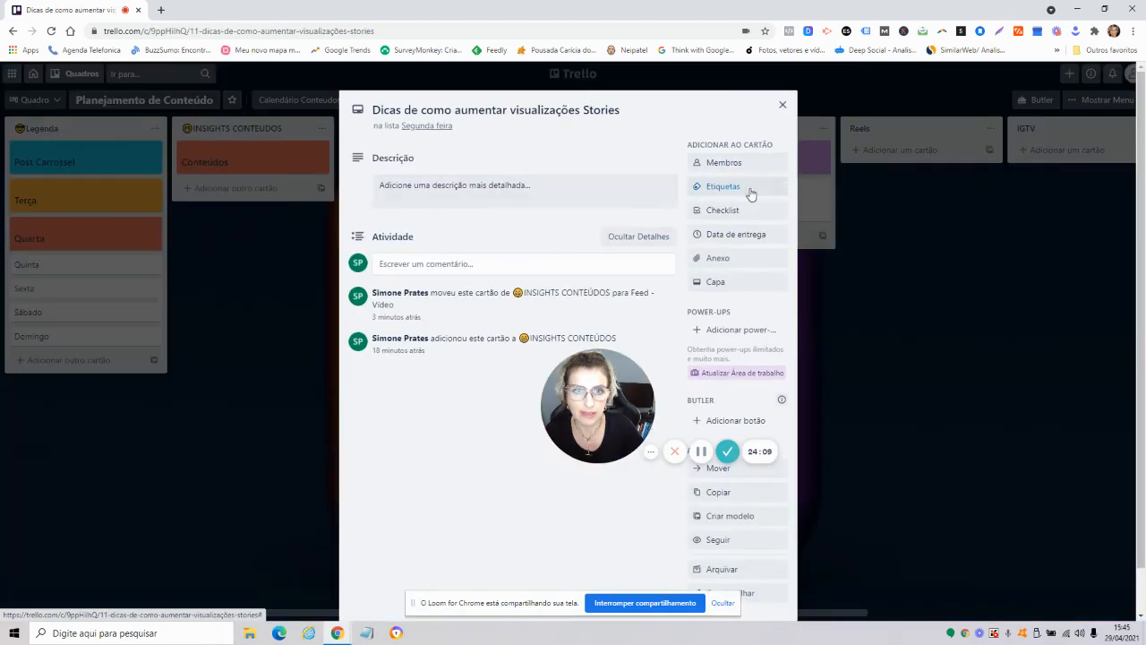
pyautogui.click(750, 188)
pyautogui.click(817, 414)
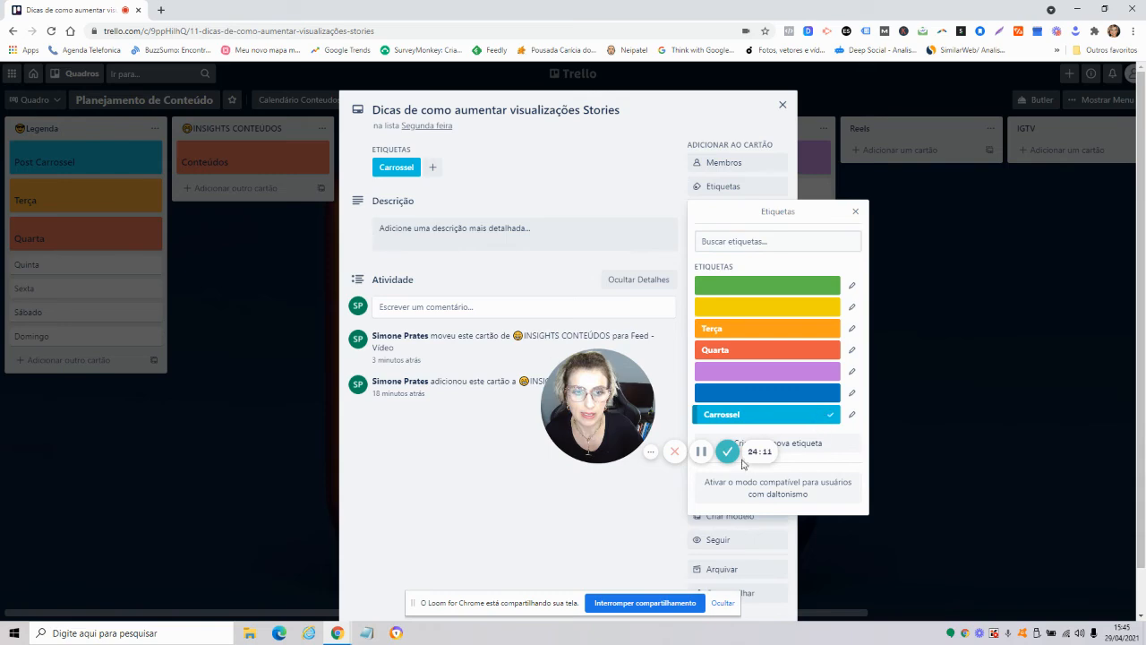
pyautogui.click(855, 212)
pyautogui.click(782, 105)
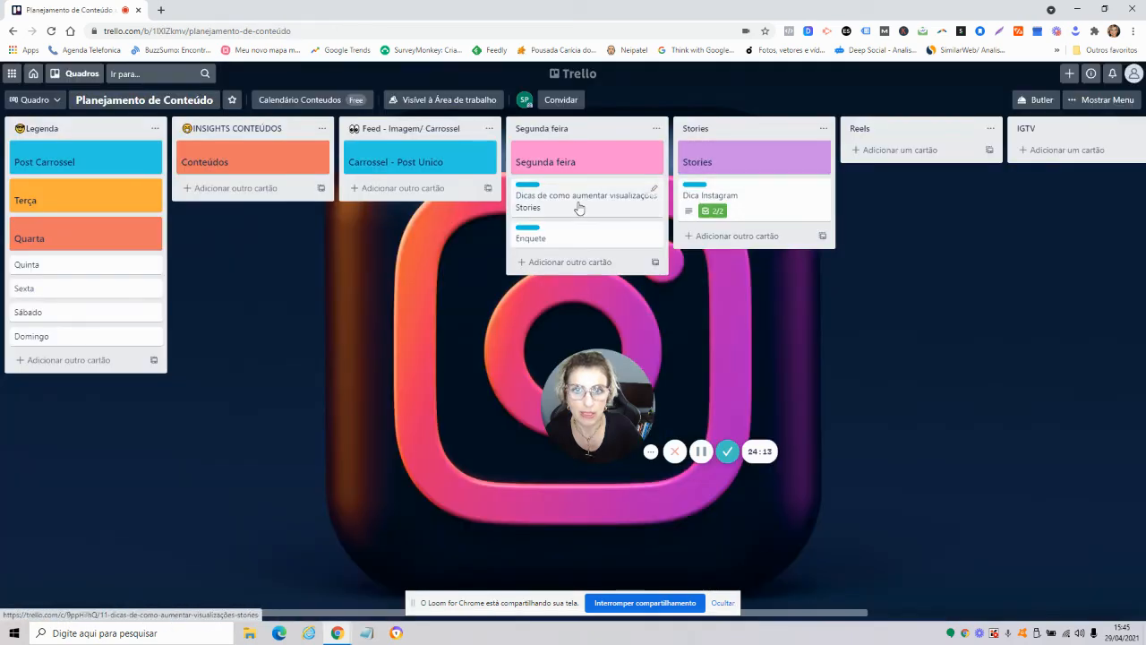
pyautogui.click(534, 187)
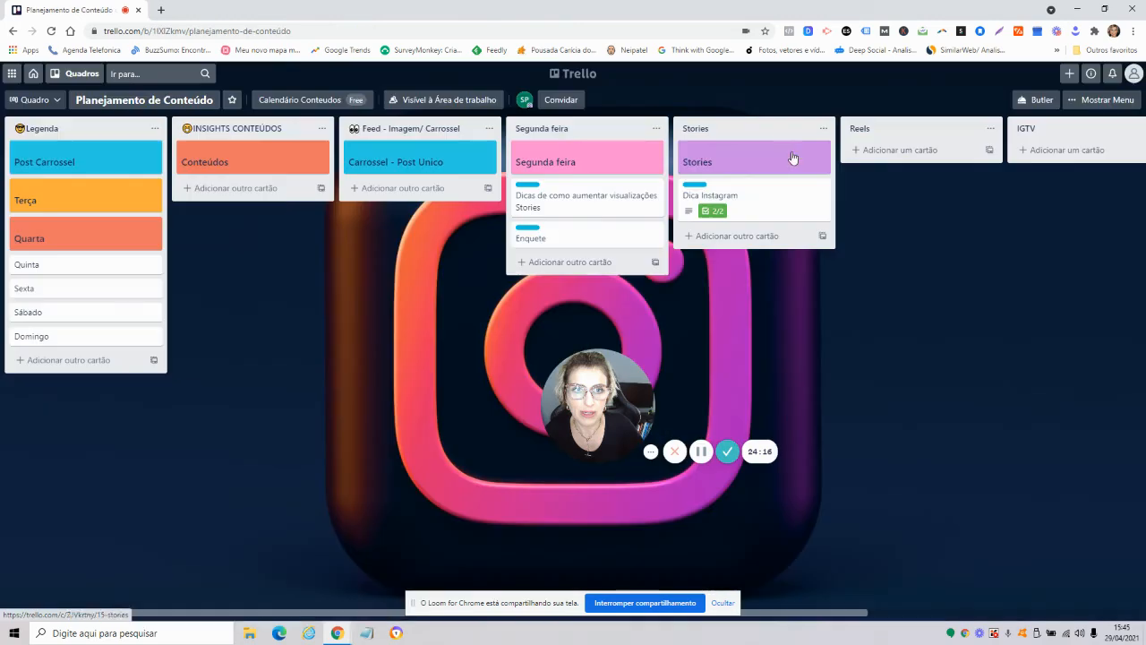
pyautogui.click(783, 106)
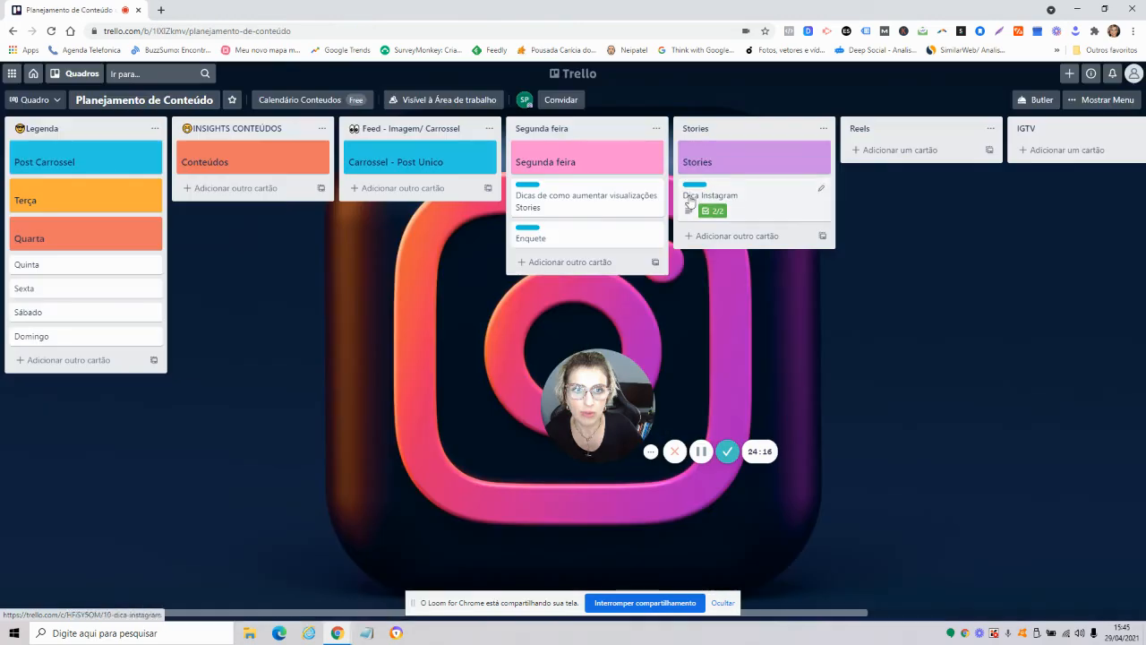
pyautogui.click(528, 187)
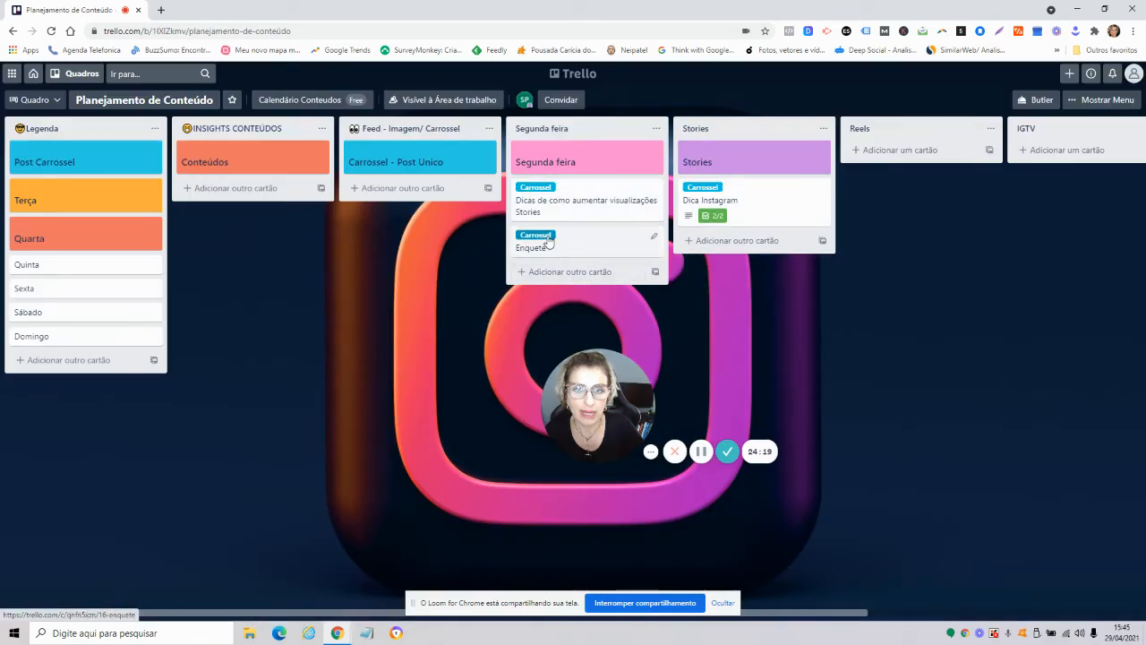
# - Rename the orange Terça card in the Legenda list as "Stories" and return to the board
pyautogui.click(34, 197)
pyautogui.click(406, 180)
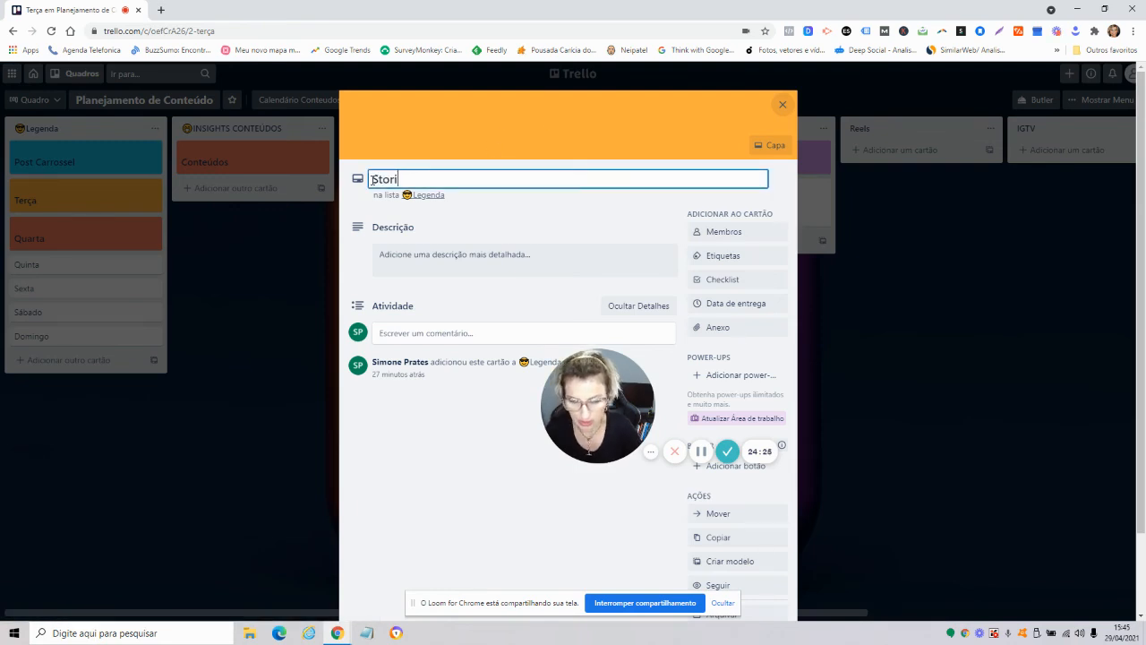
pyautogui.press('Return')
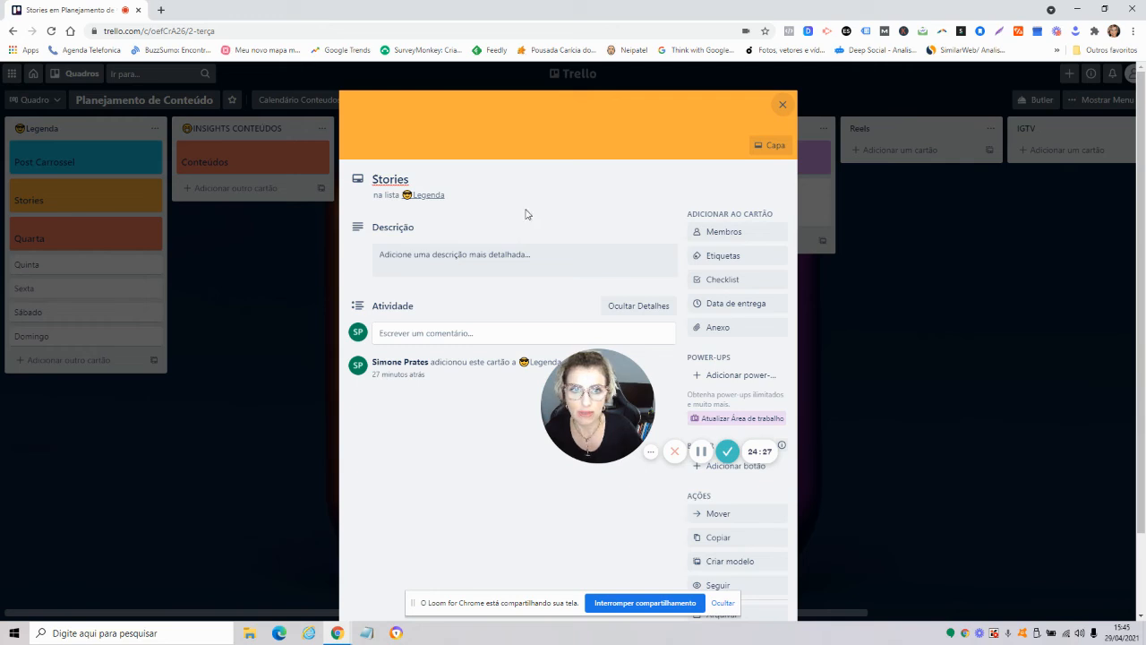
pyautogui.click(783, 106)
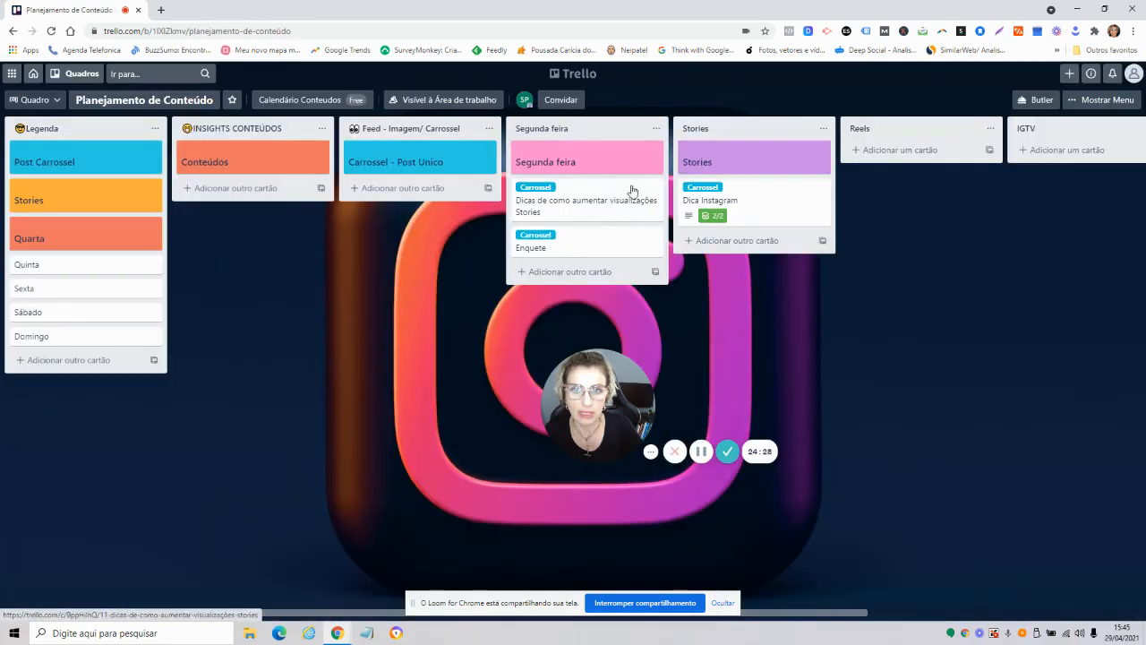
# - Rename the orange Terça label as "Stories" from the Enquete card, save it and return to the board
pyautogui.click(552, 236)
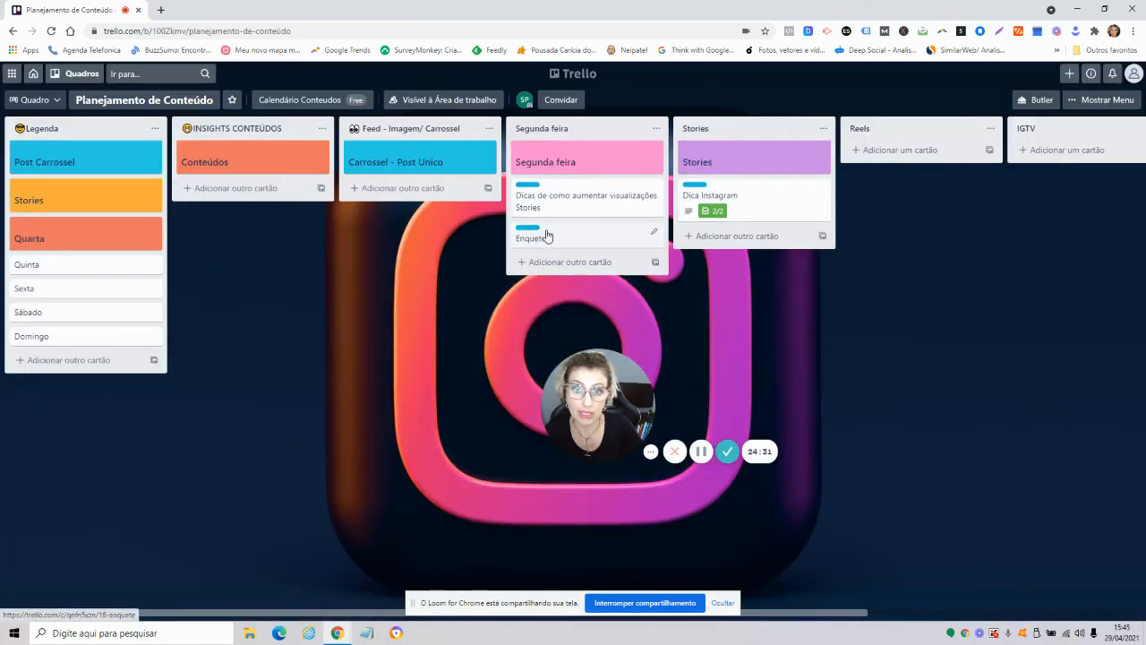
pyautogui.click(533, 229)
pyautogui.click(634, 246)
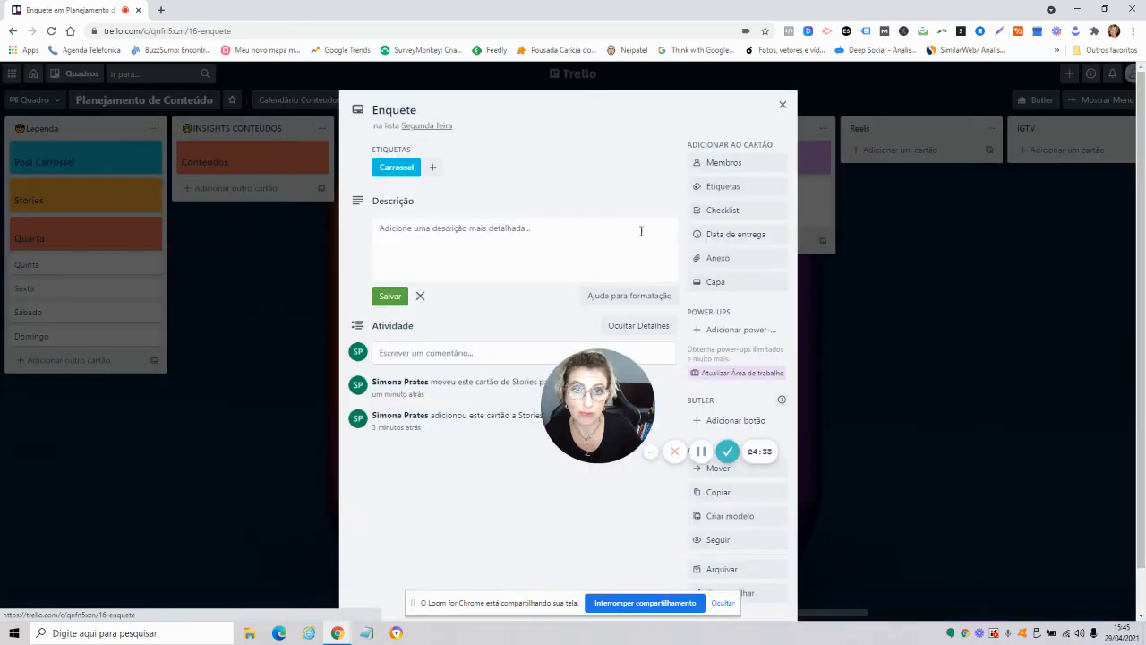
pyautogui.click(723, 186)
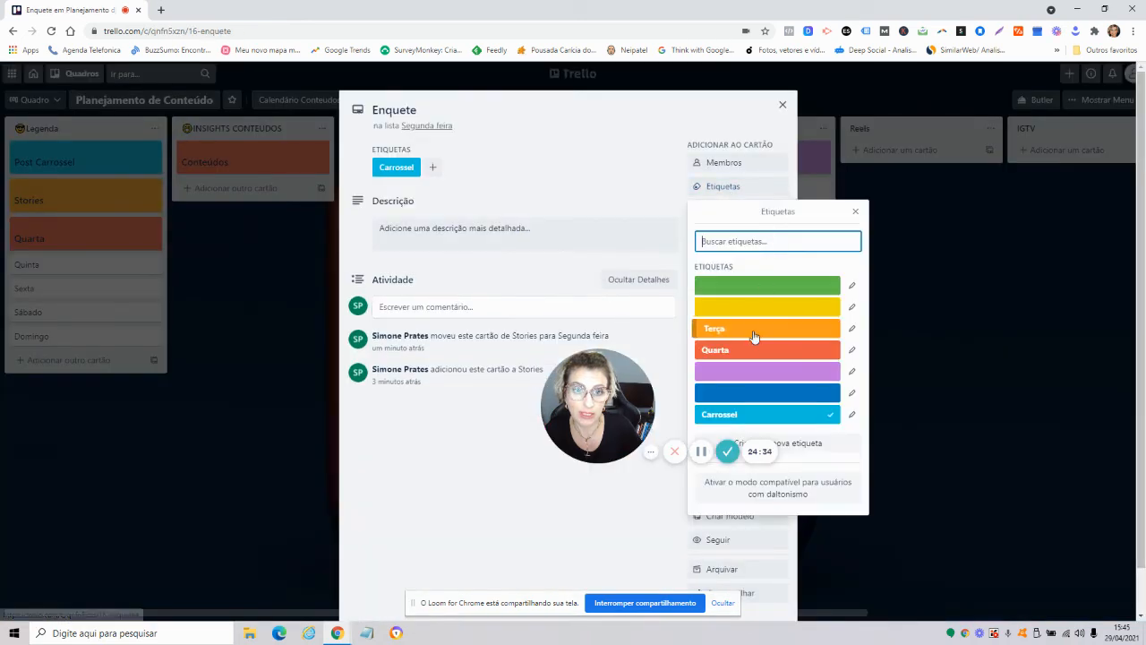
pyautogui.click(852, 329)
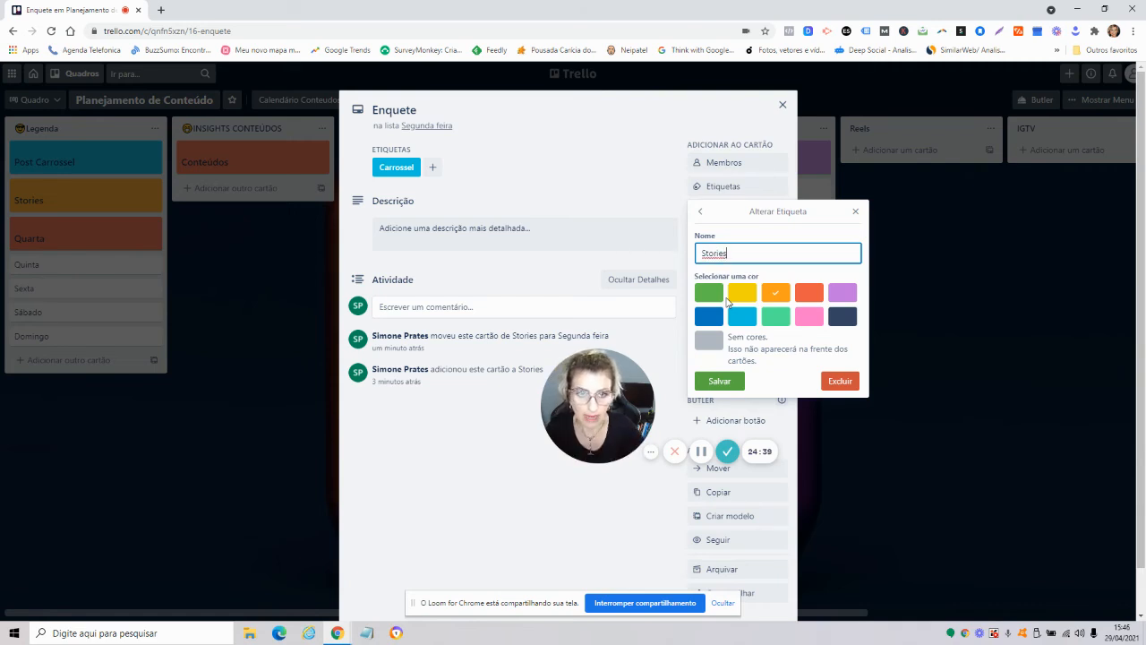
pyautogui.click(722, 381)
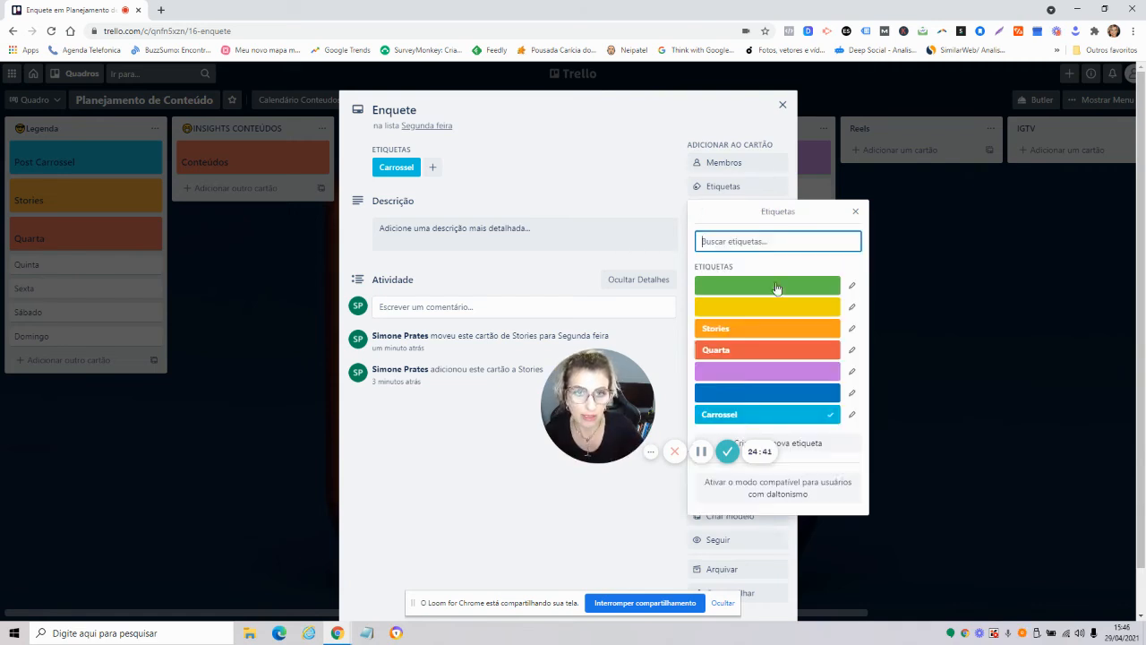
pyautogui.click(855, 213)
pyautogui.click(783, 105)
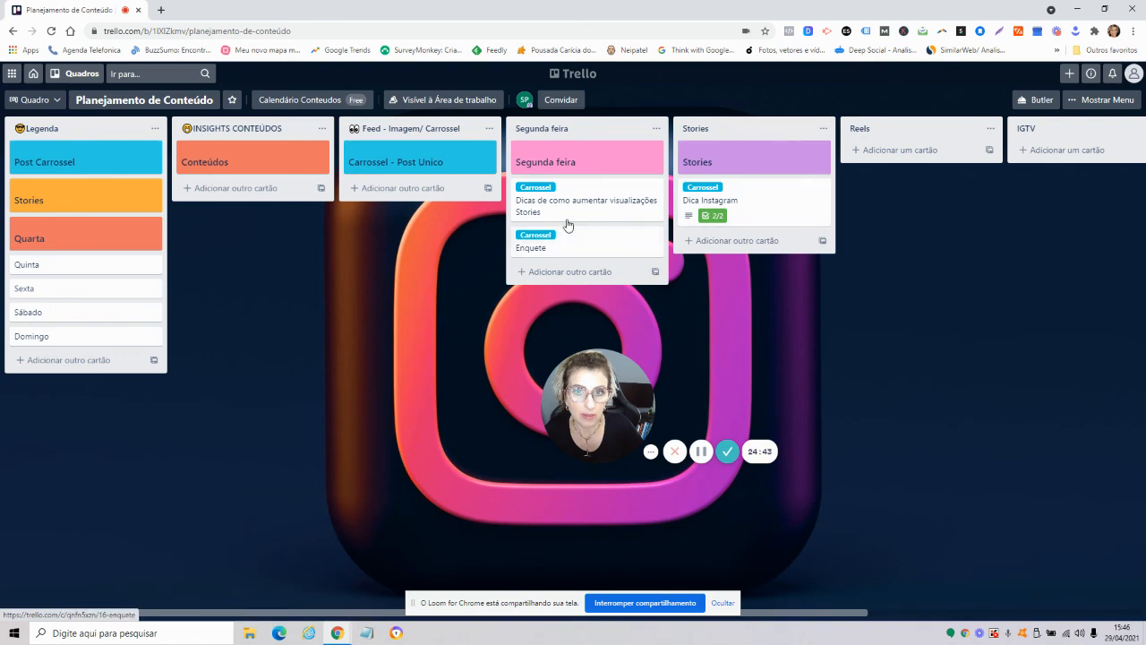
# - Replace the Carrossel label with the orange Stories label on the Enquete card and close the card
pyautogui.click(537, 238)
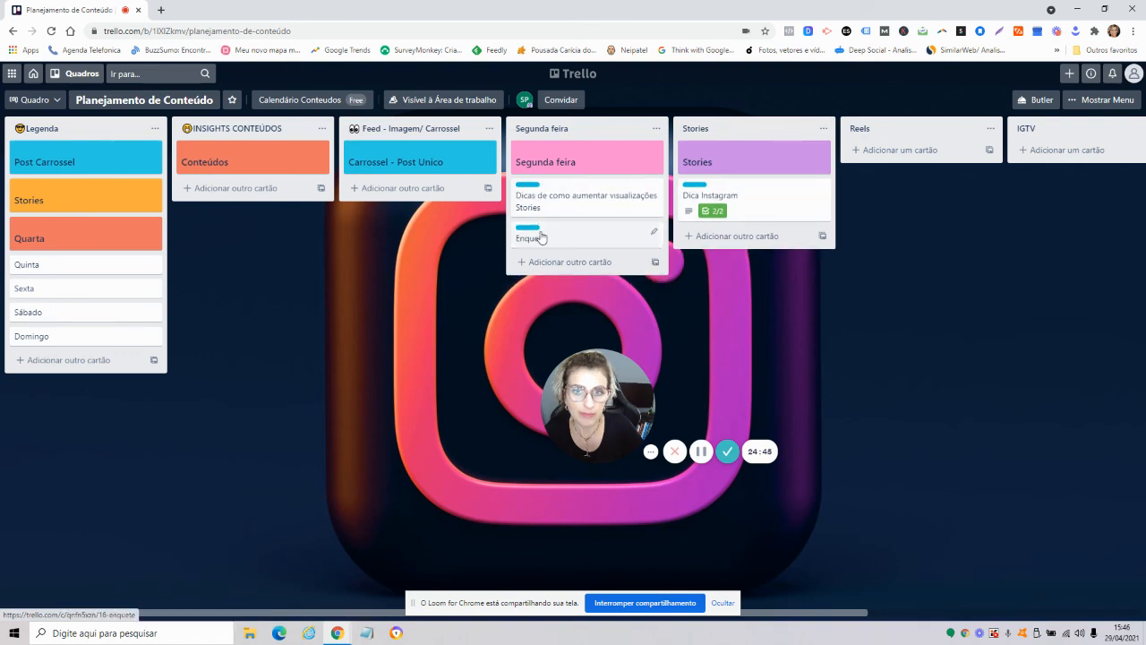
pyautogui.click(541, 237)
pyautogui.click(730, 186)
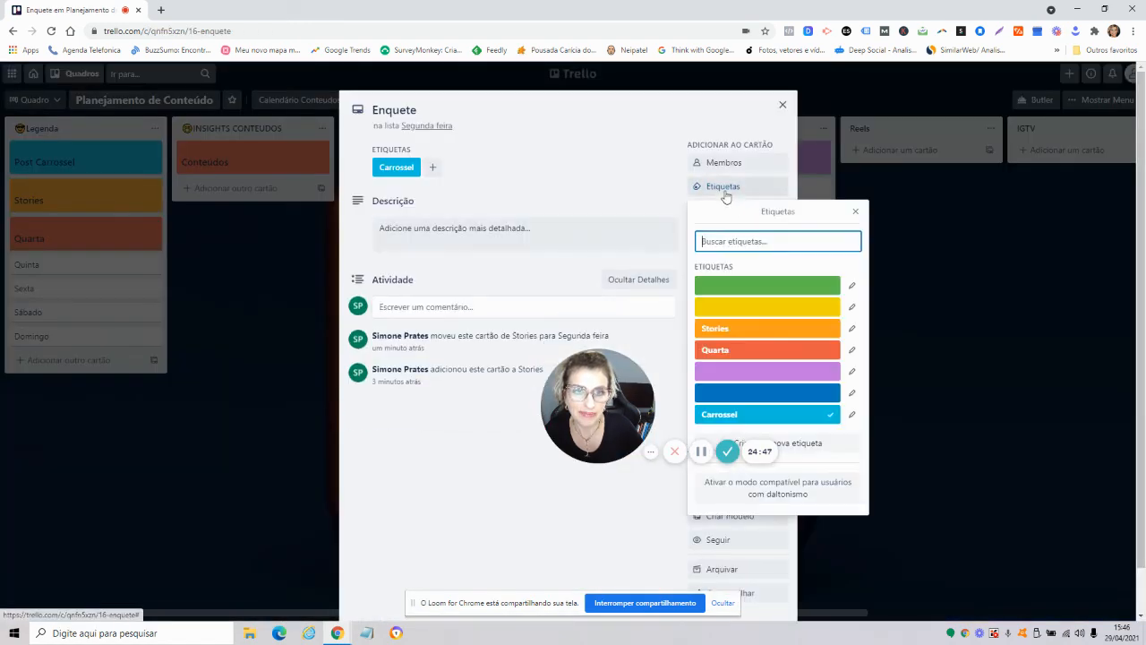
pyautogui.click(788, 327)
pyautogui.click(807, 414)
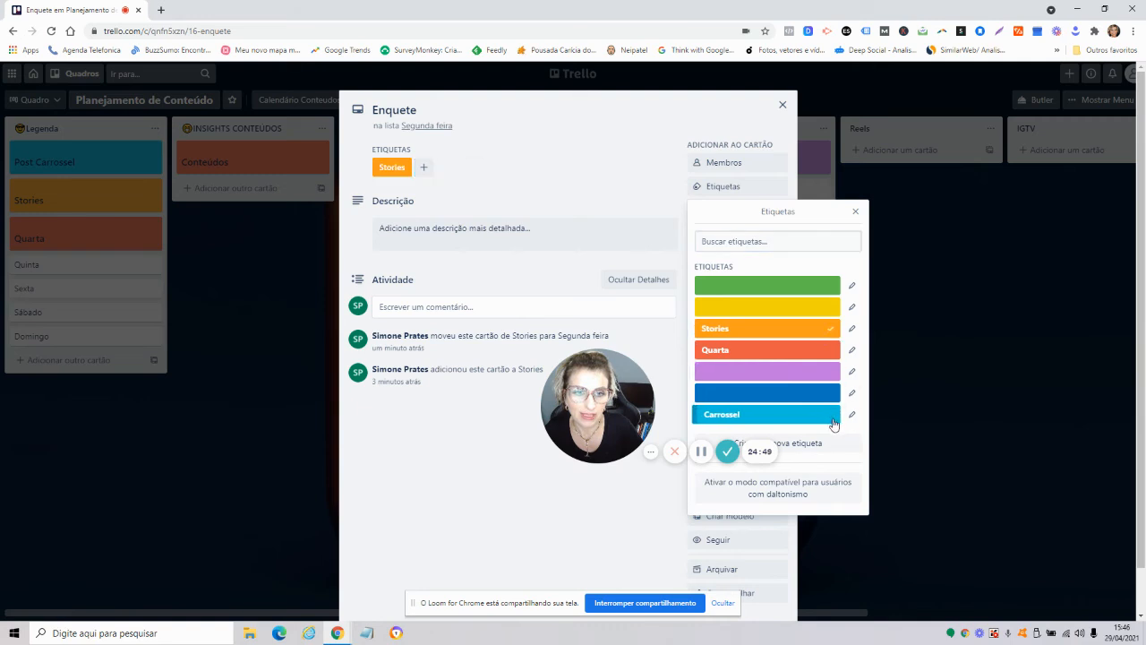
pyautogui.click(855, 212)
pyautogui.click(783, 105)
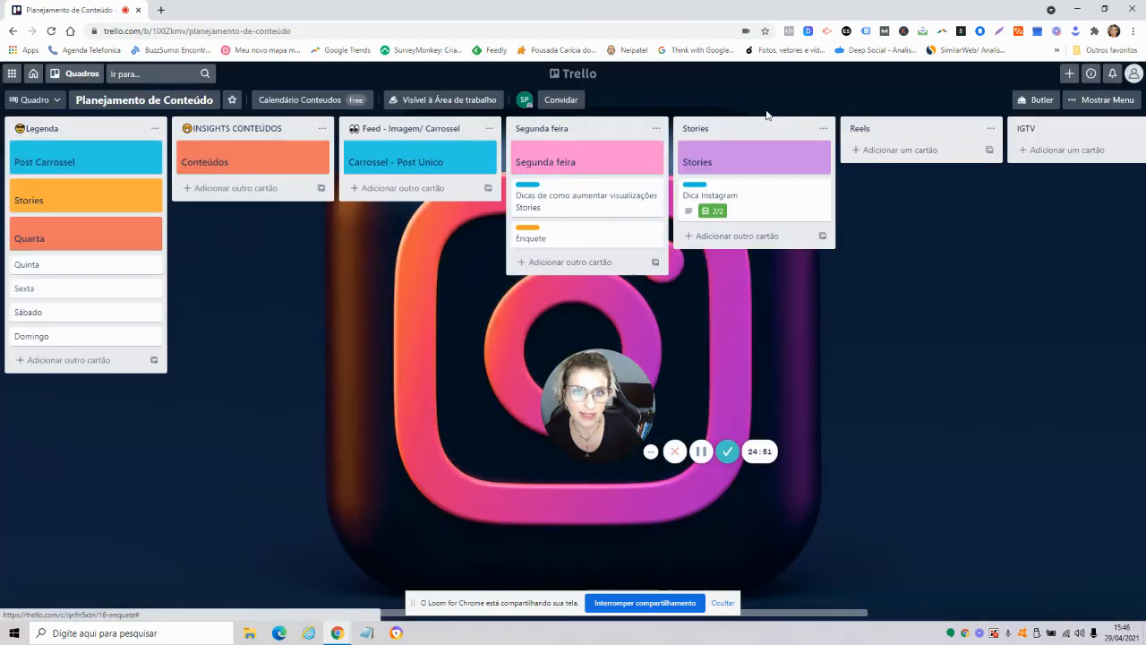
# - Expand the board's card labels from colour bars to show their names
pyautogui.click(530, 236)
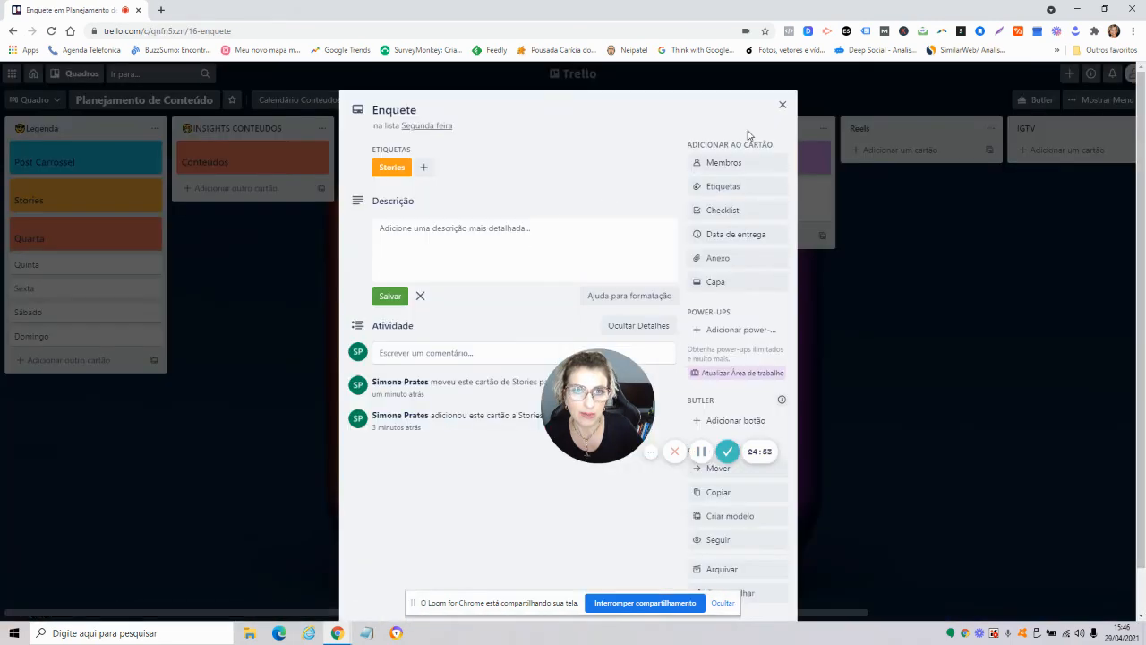
pyautogui.click(782, 106)
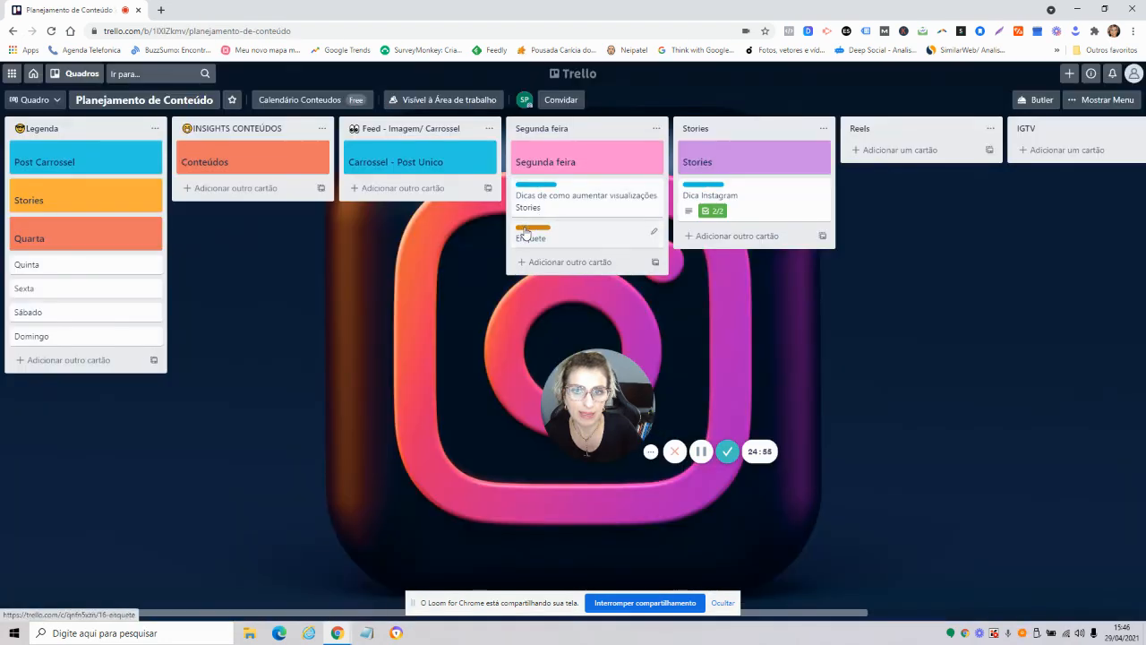
pyautogui.click(528, 228)
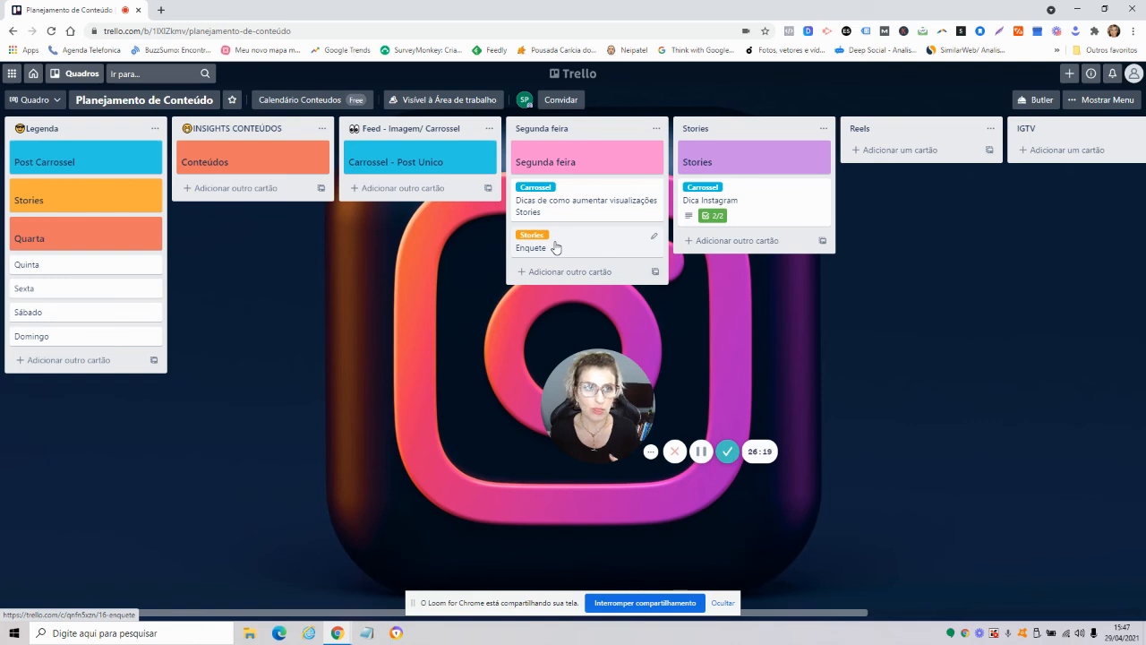
# - Move the cards "Dicas de como aumentar visualizações Stories" and Enquete from the Segunda feira list to the Arquivados da Semana list
pyautogui.moveTo(786, 616); pyautogui.dragTo(1001, 618)
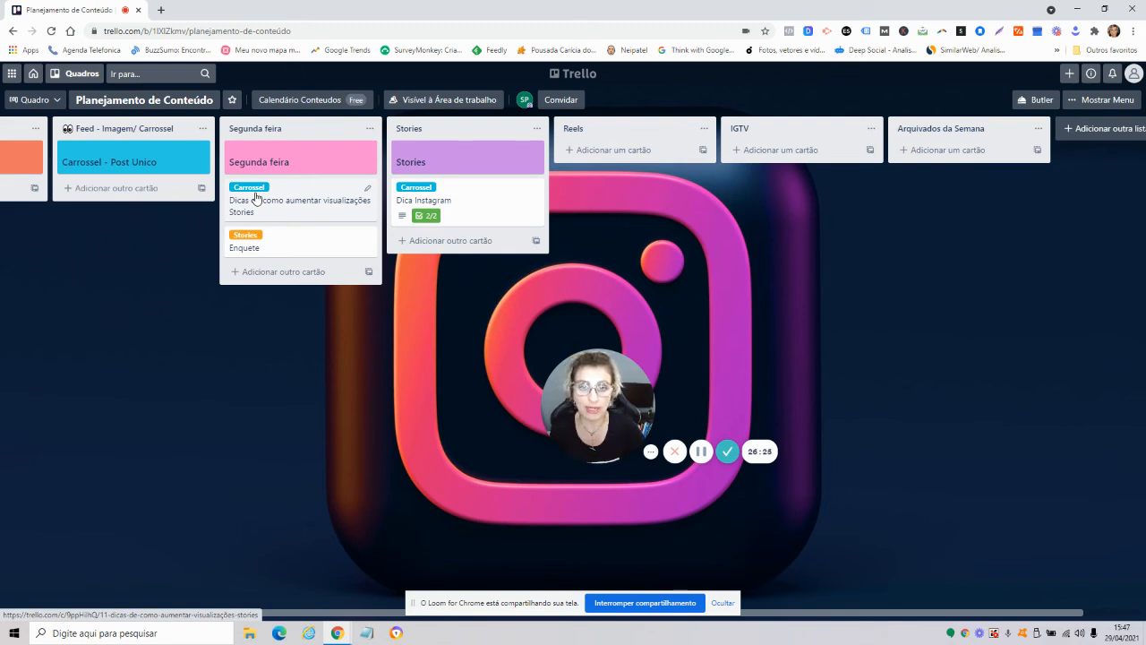
pyautogui.moveTo(255, 196); pyautogui.dragTo(883, 159)
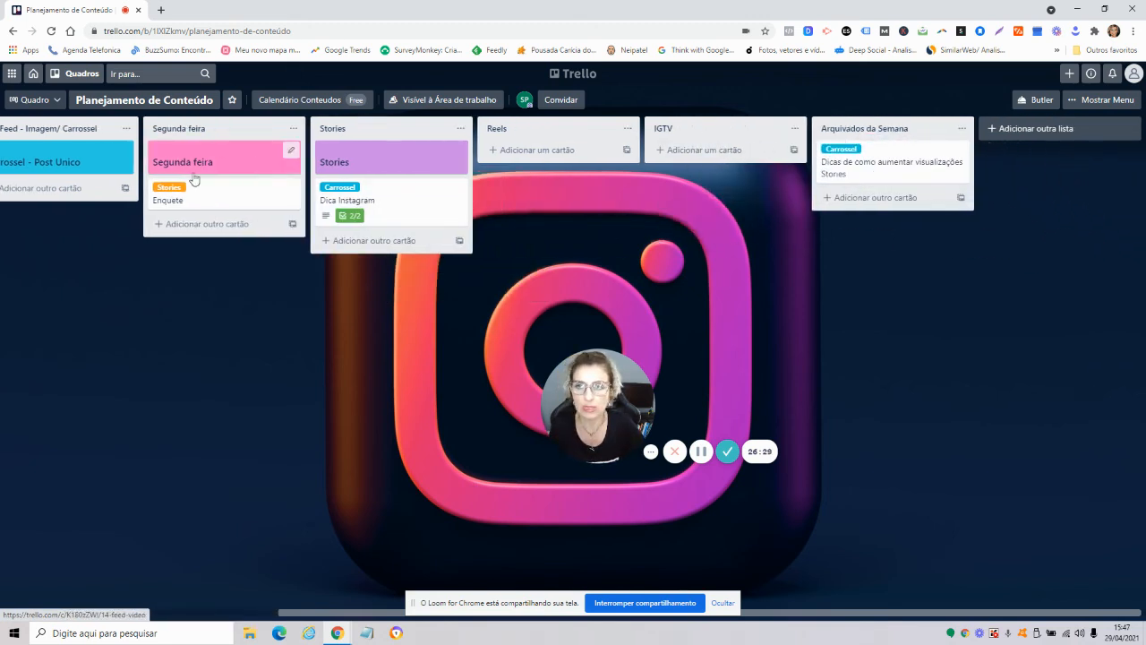
pyautogui.moveTo(187, 189); pyautogui.dragTo(904, 216)
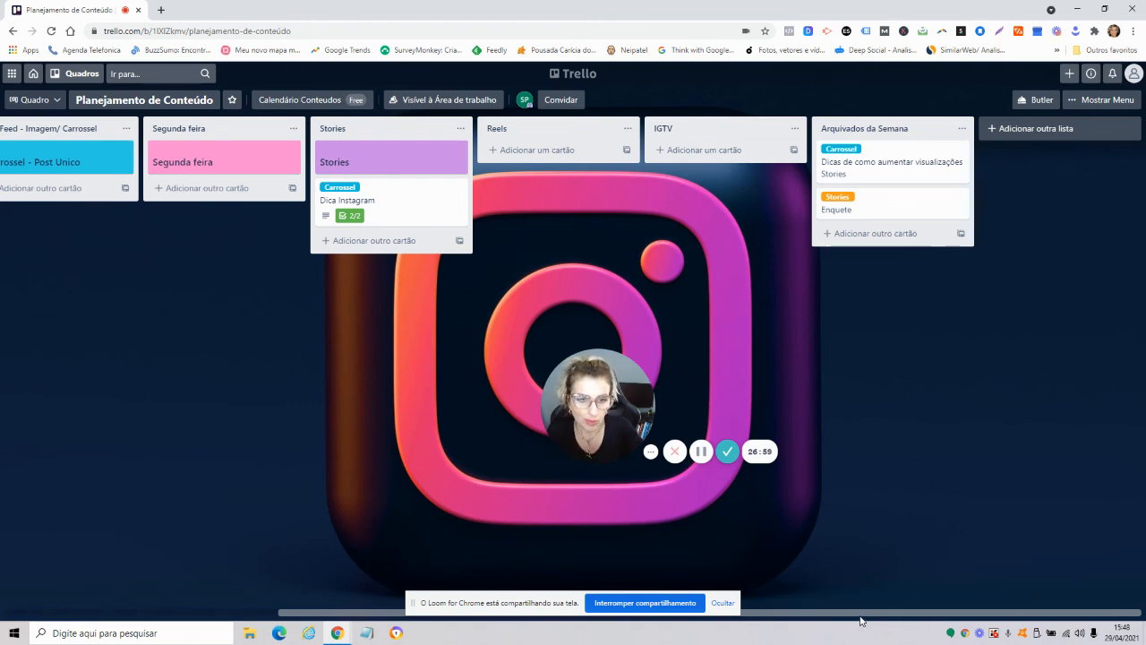
# - Rename the Segunda feira list as "💥Segunda Feira", with the collision emoji in front of the text
pyautogui.moveTo(860, 615); pyautogui.dragTo(362, 587)
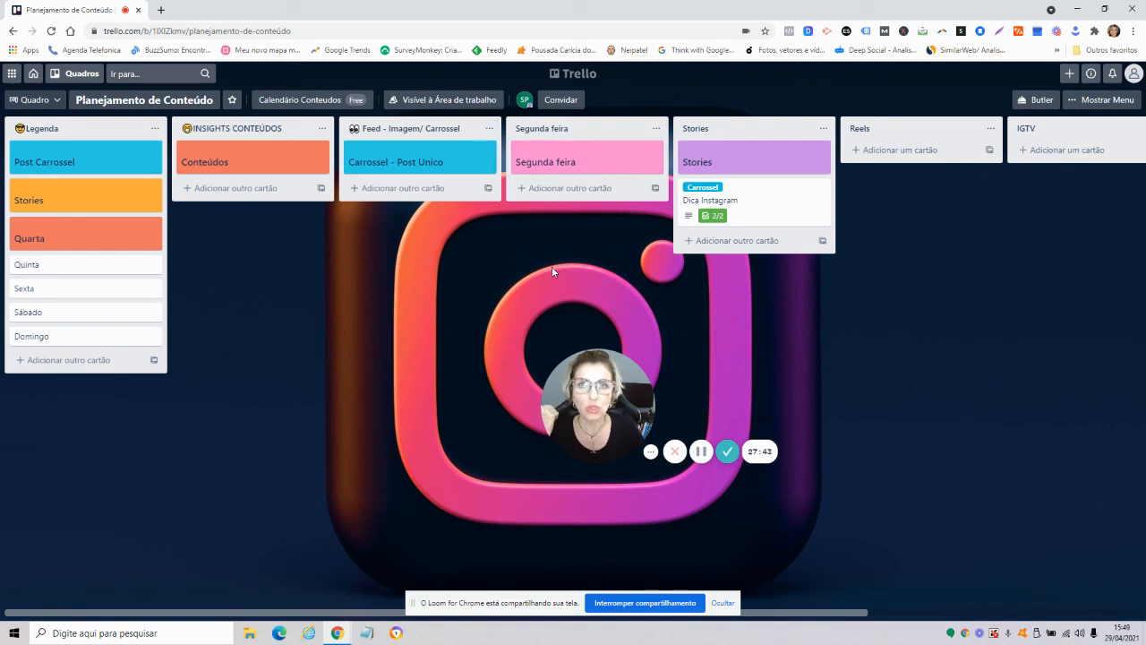
pyautogui.click(535, 130)
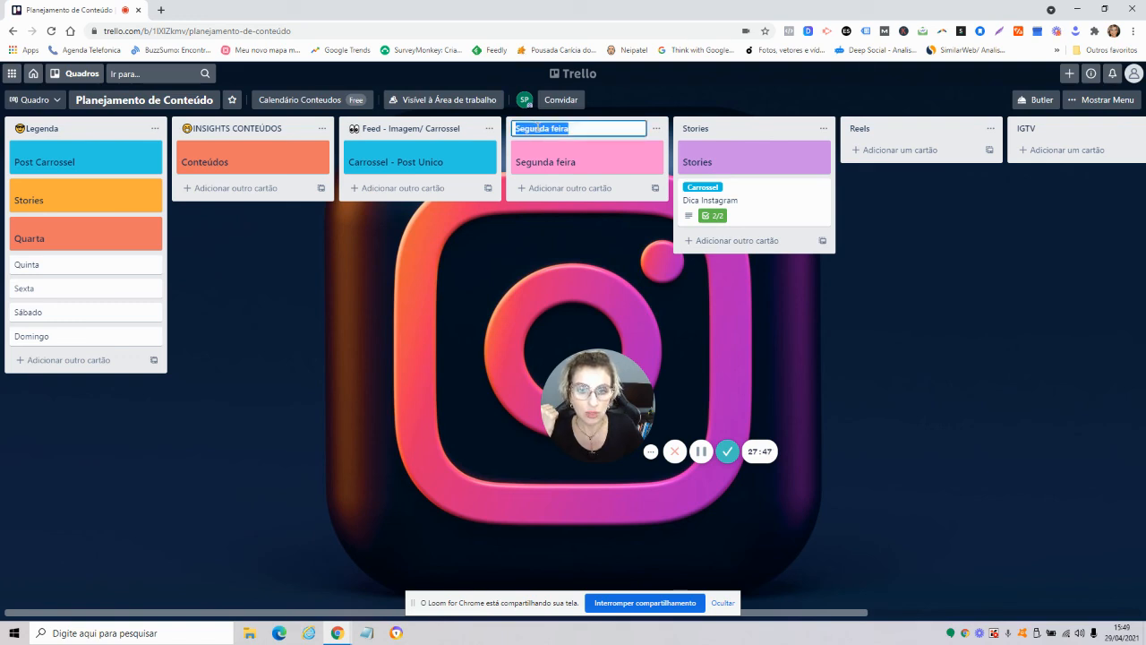
pyautogui.rightClick(563, 127)
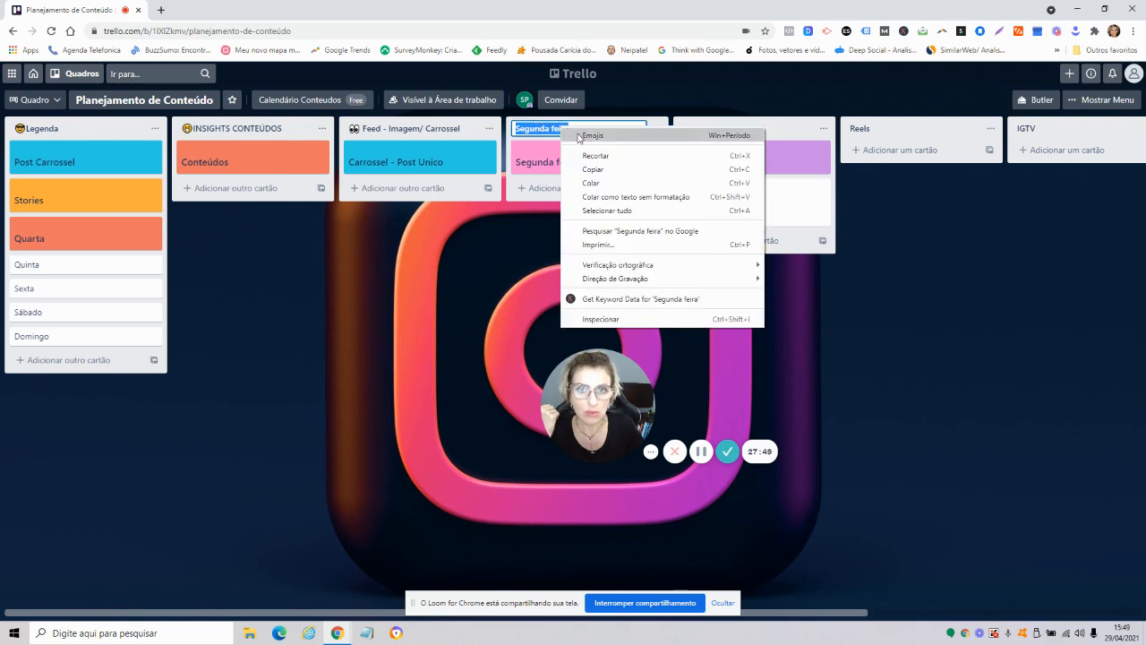
pyautogui.click(584, 136)
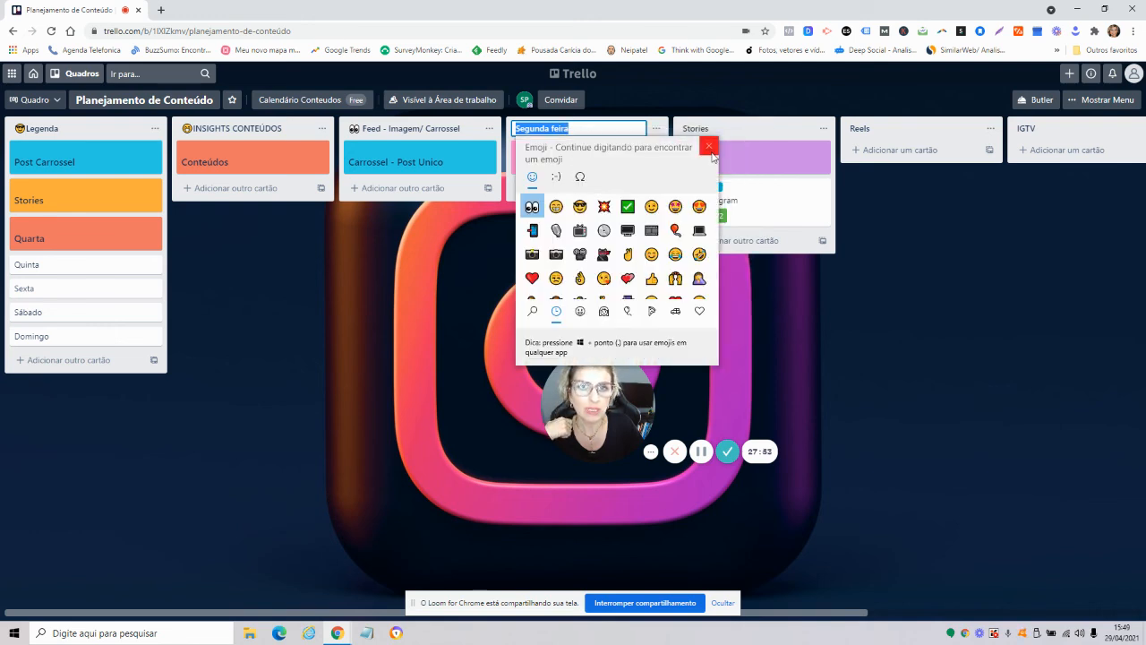
pyautogui.click(604, 206)
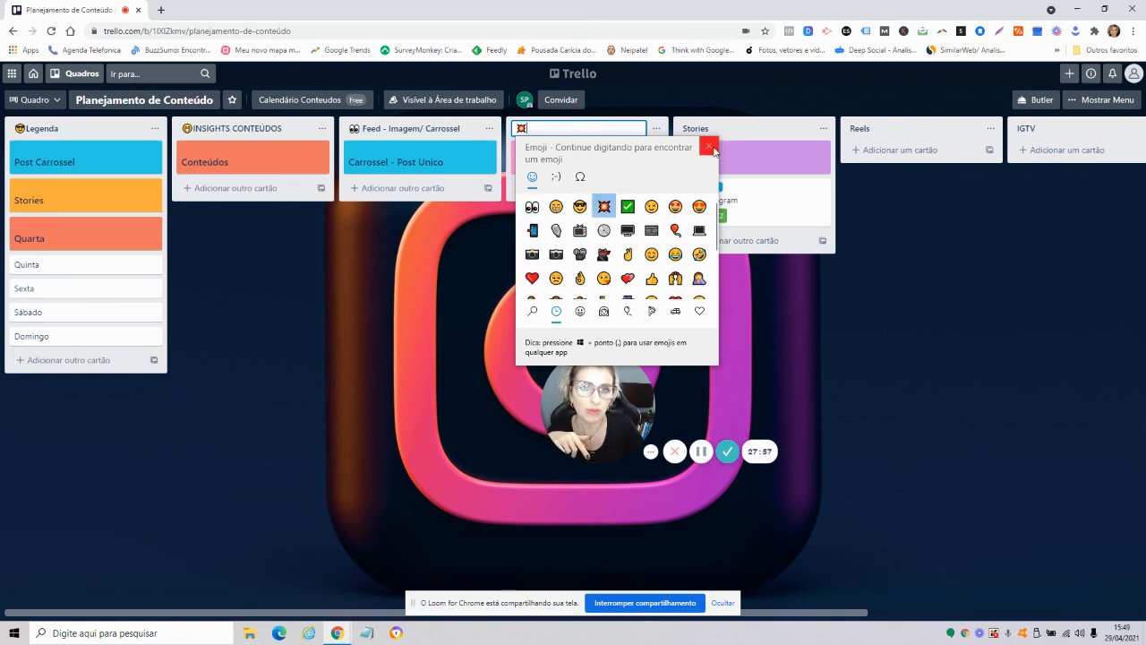
pyautogui.click(709, 146)
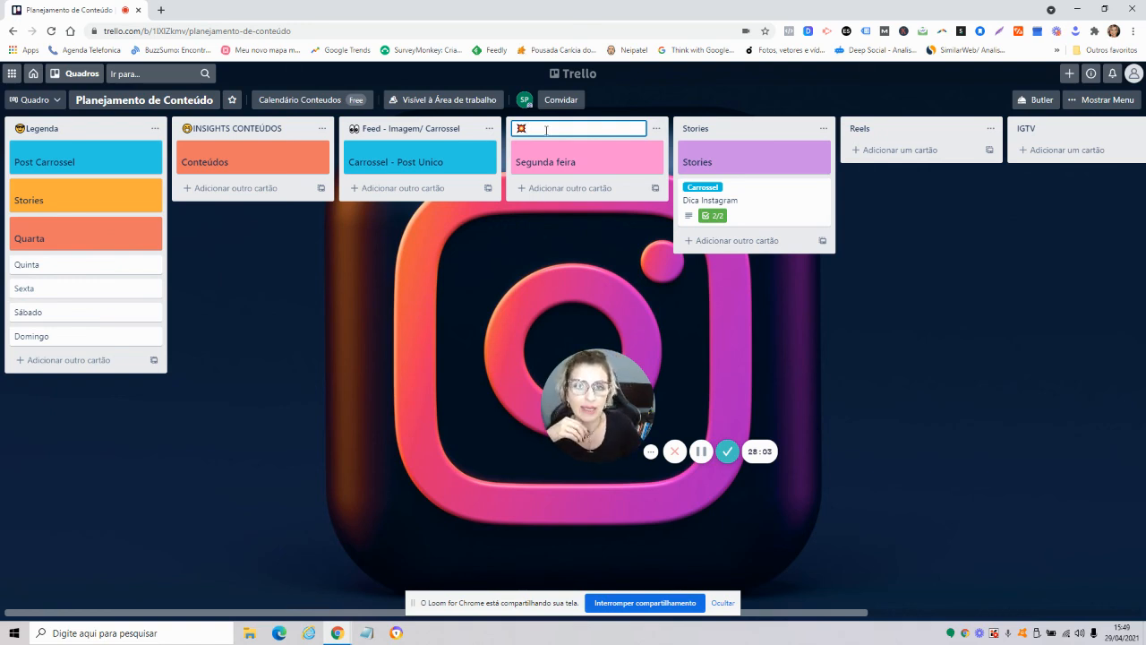
pyautogui.write('Segunda')
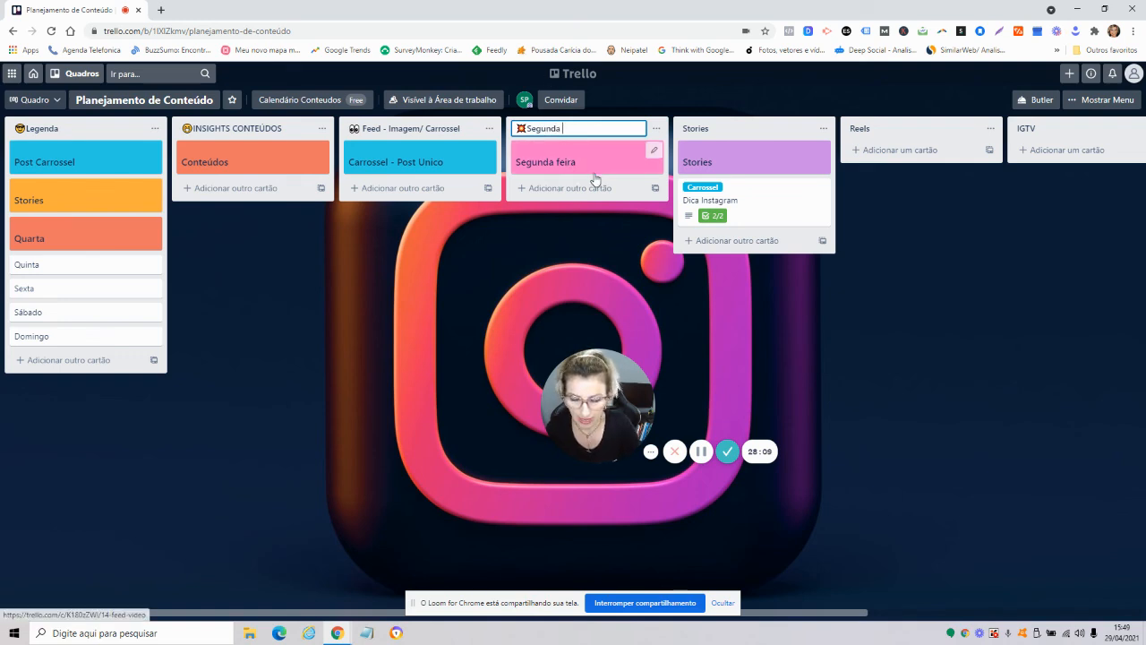
pyautogui.write(' Feira')
pyautogui.press('Return')
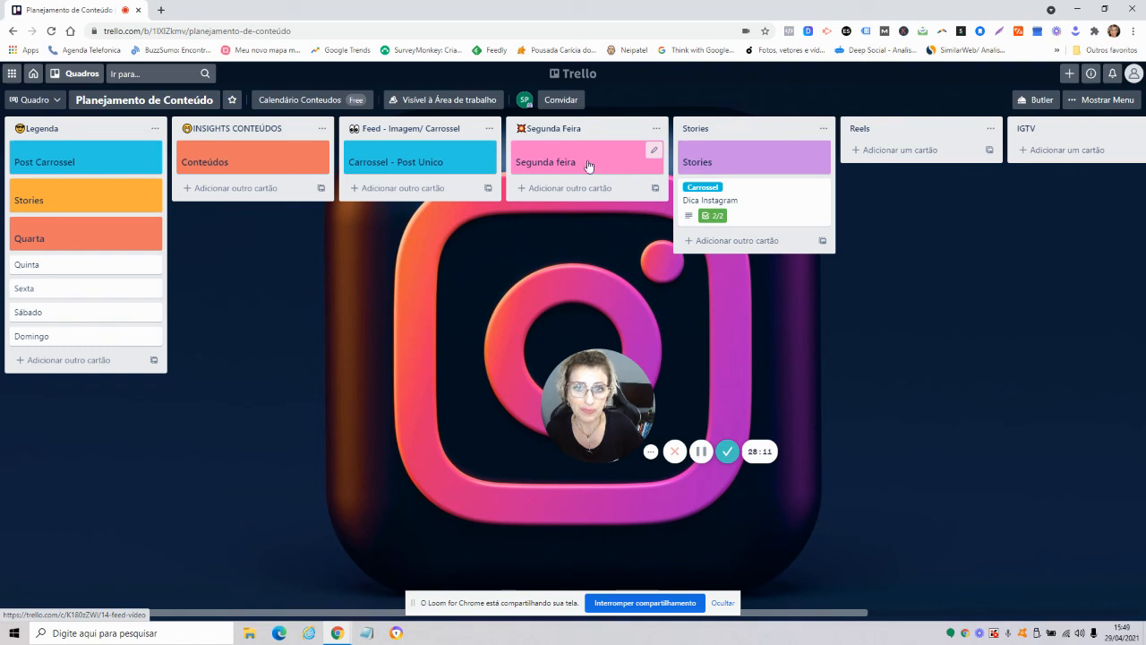